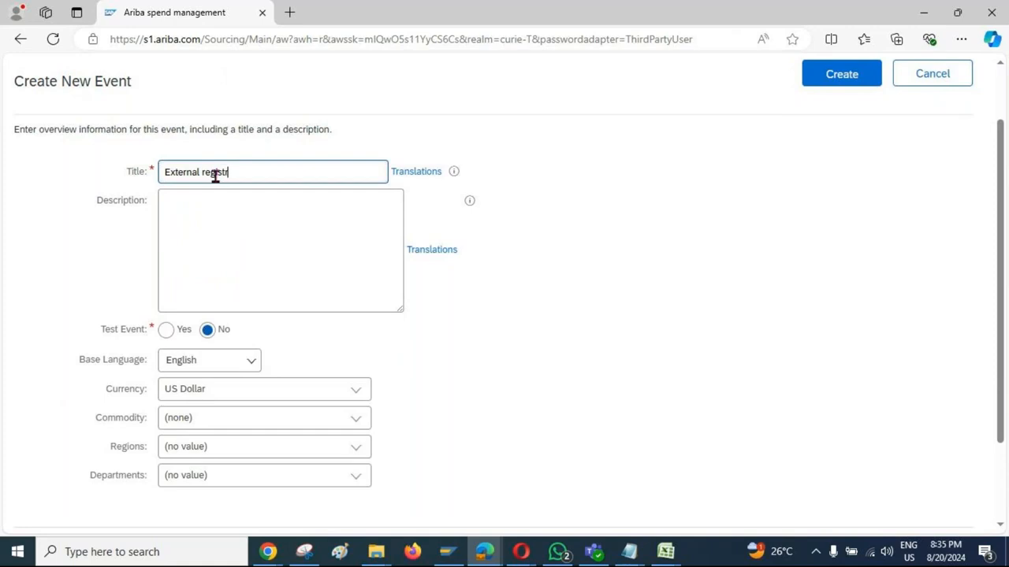
Step: Complete the new event's title as "External registration Questionnaire" and create the event
text(Questionnaire)
click(842, 75)
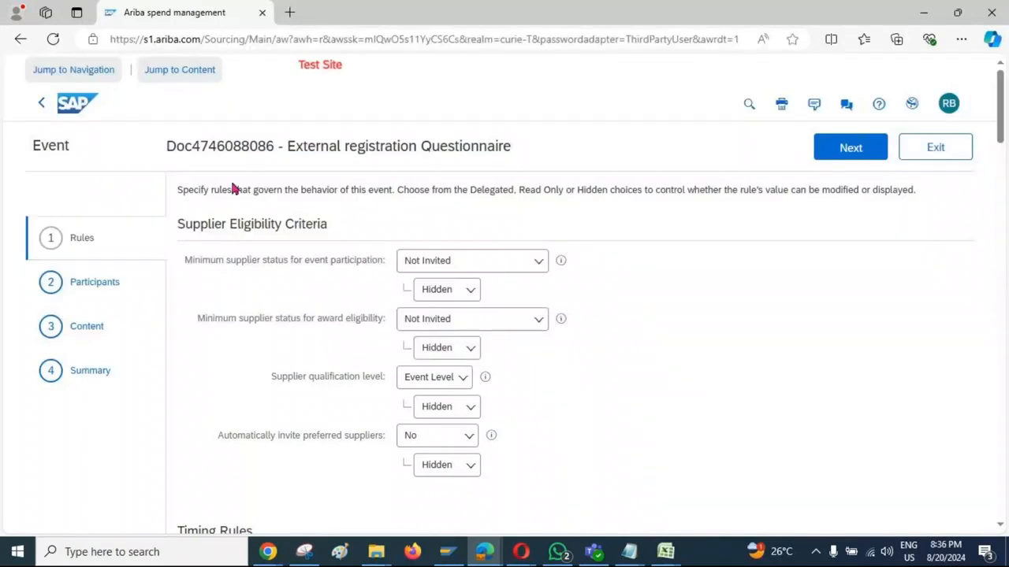
Step: Examine the due date rule under Timing Rules and the units available for its duration
scroll(315, 268, down, 1)
scroll(331, 281, down, 5)
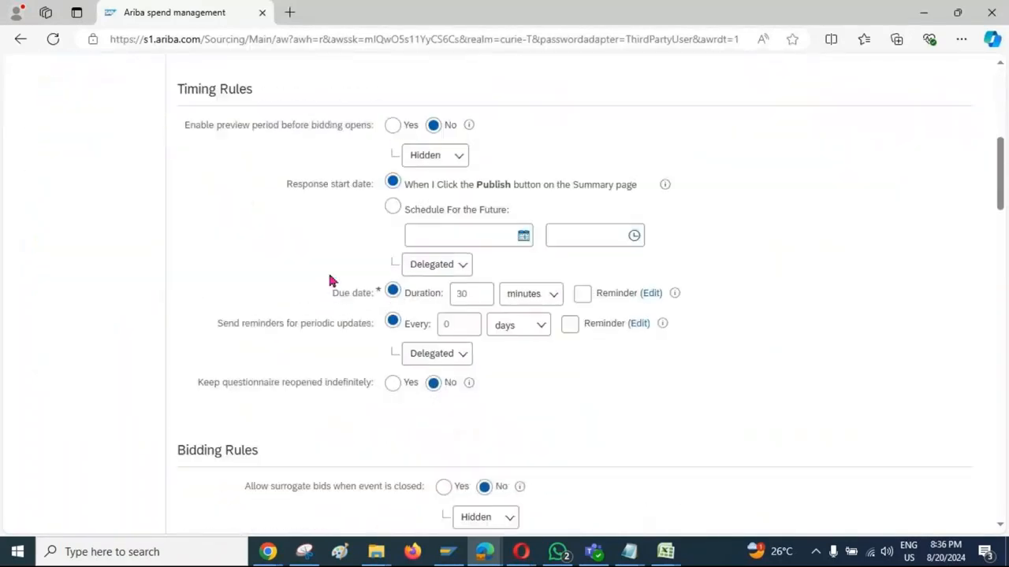
drag(332, 299, 446, 294)
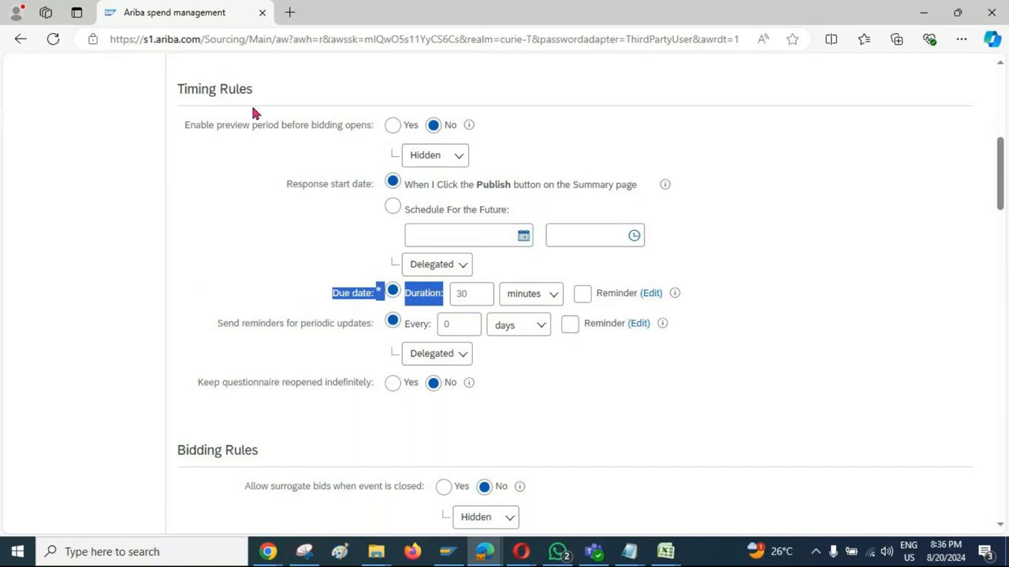
click(335, 294)
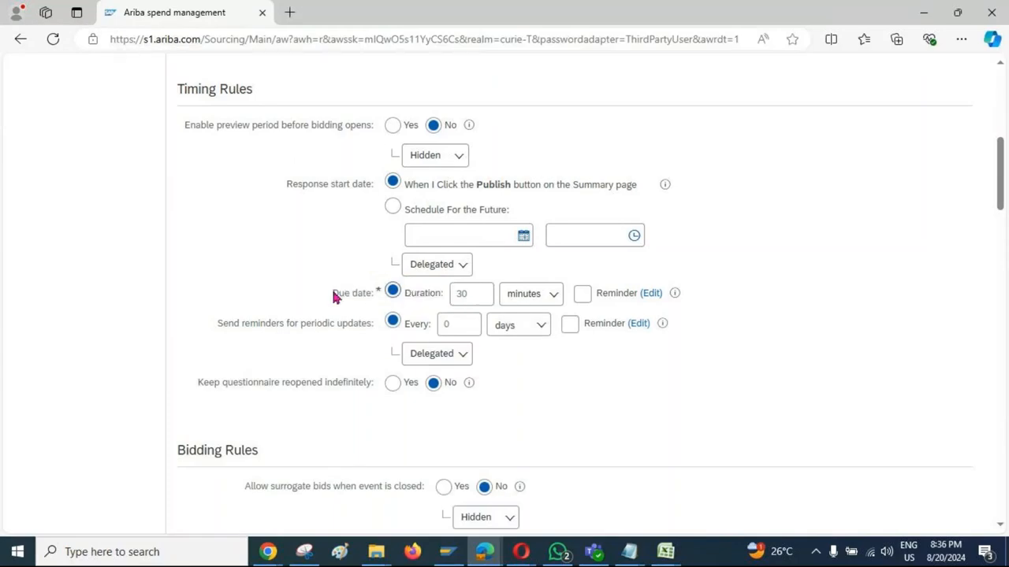
drag(333, 294, 384, 294)
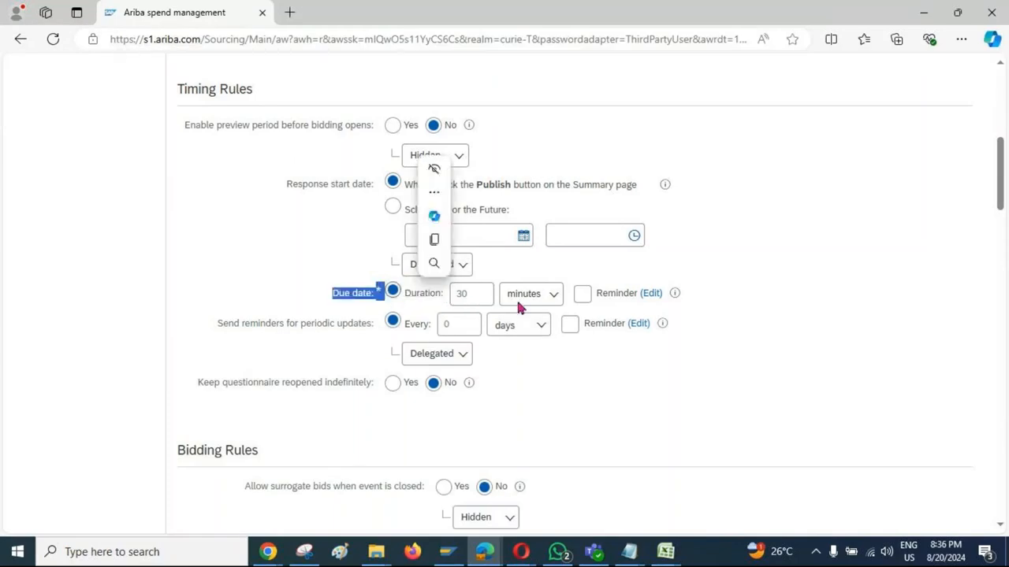
click(549, 293)
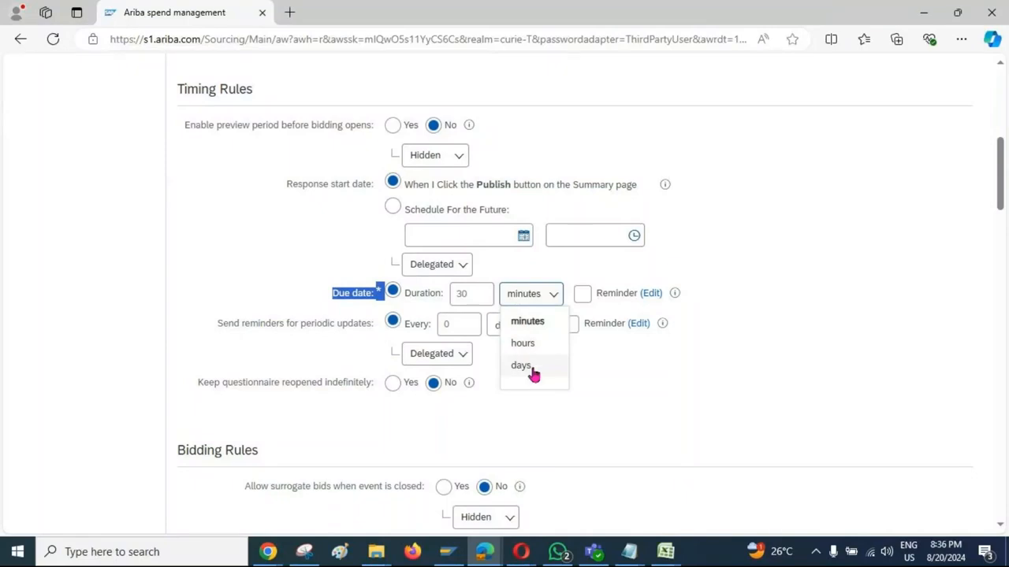
click(312, 298)
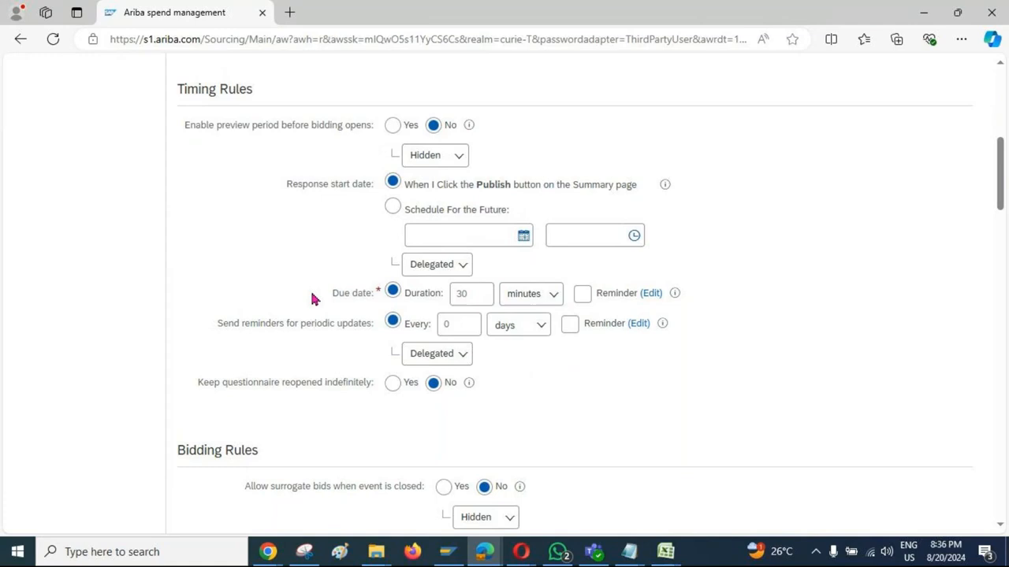
Step: Review the Supplier Management rules, trying Yes for whether the questionnaire is required and restoring No
scroll(312, 298, down, 2)
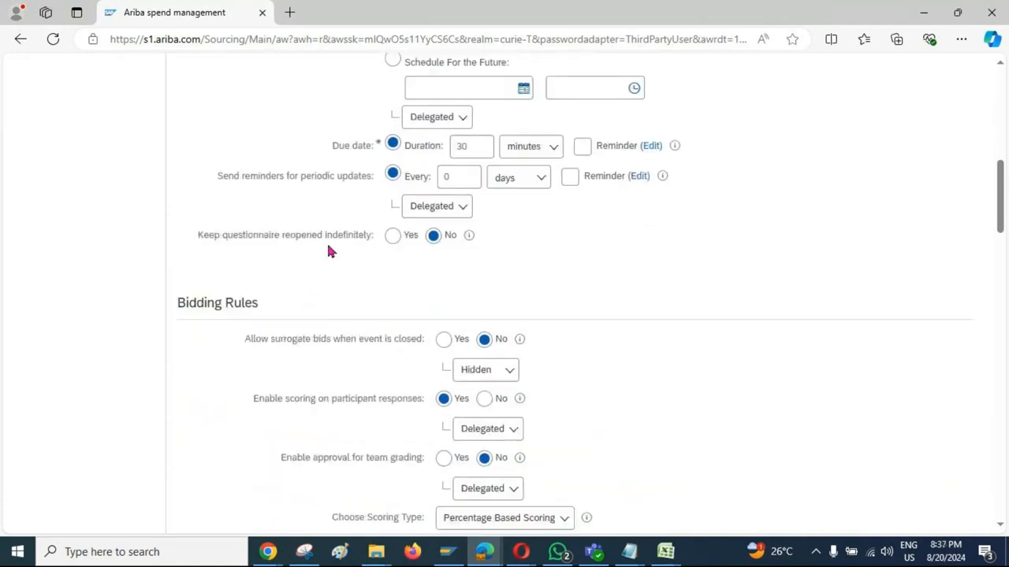
scroll(313, 293, down, 3)
scroll(313, 294, down, 10)
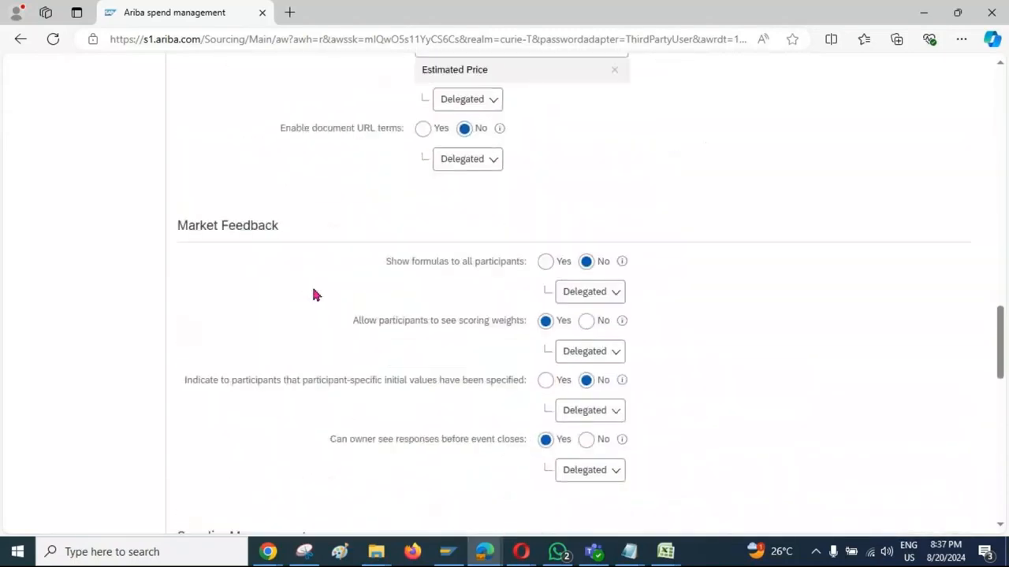
scroll(313, 293, down, 5)
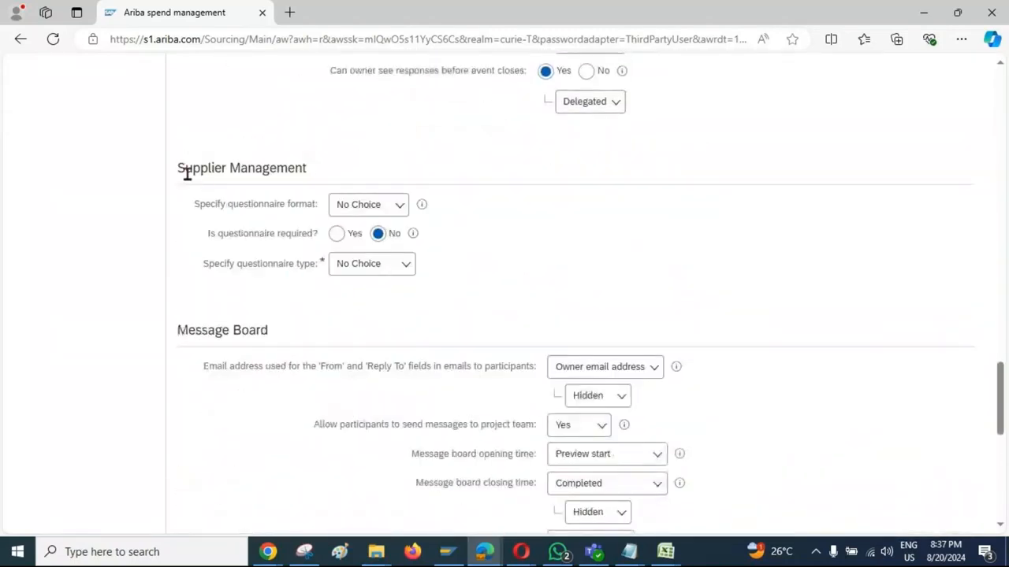
drag(179, 168, 310, 172)
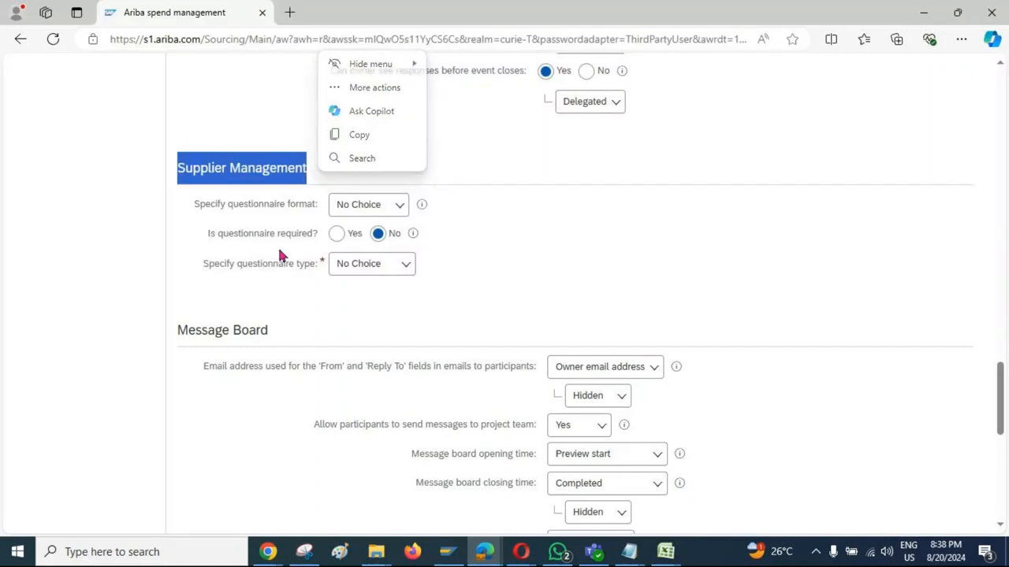
drag(209, 236, 356, 241)
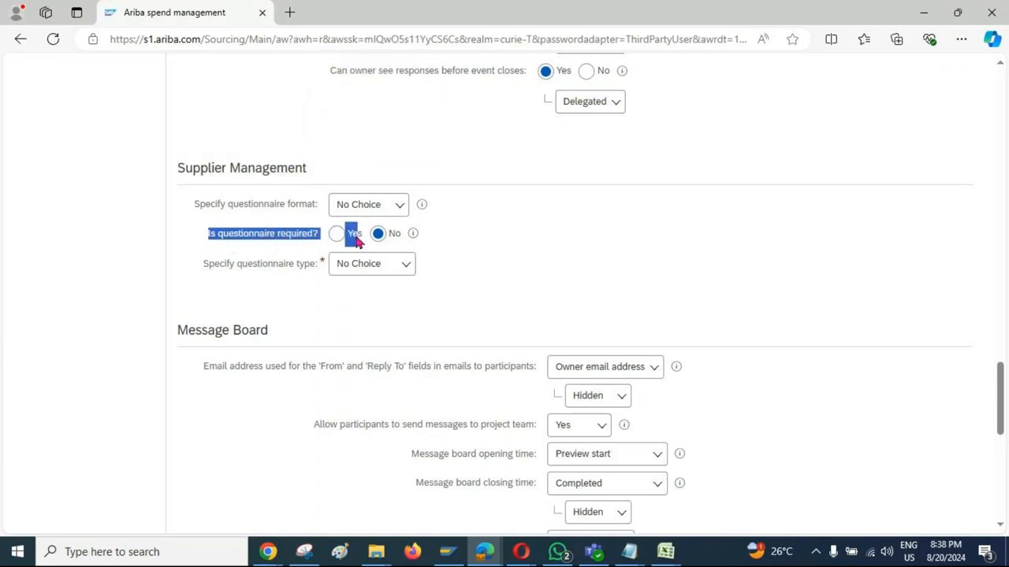
drag(357, 242, 364, 240)
click(336, 236)
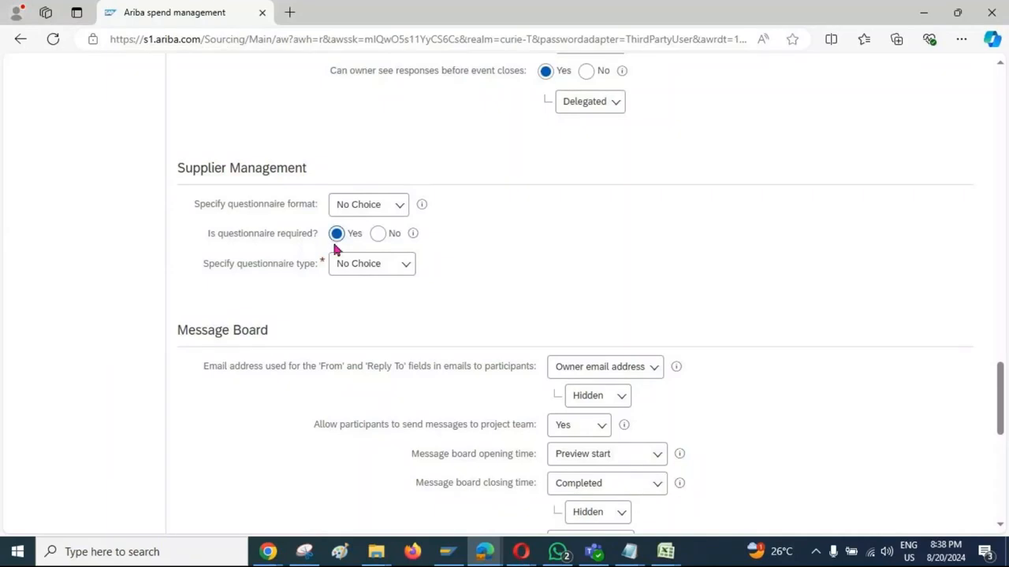
click(380, 236)
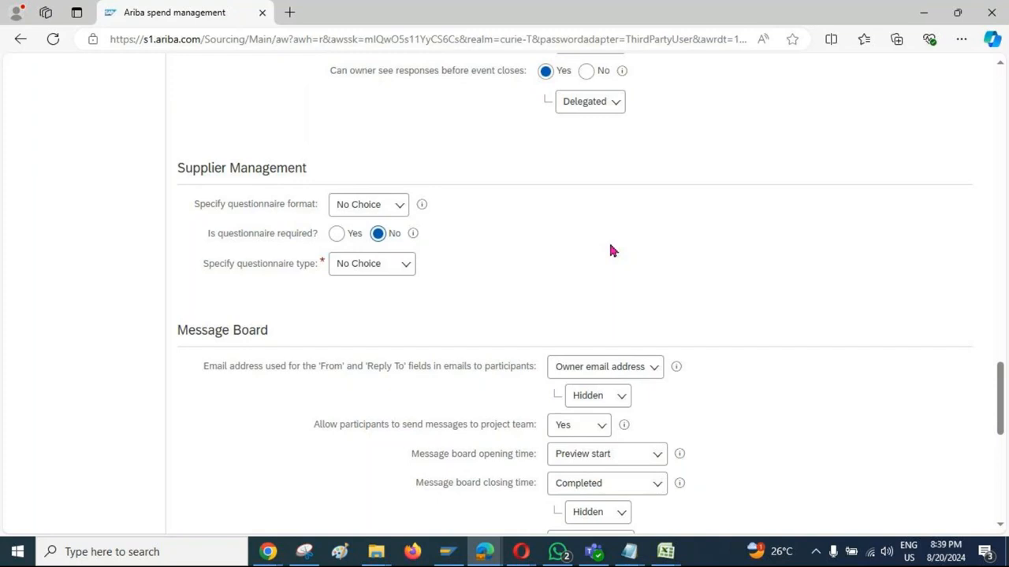
Step: Leave the rules and open the event's Content page
scroll(611, 250, up, 10)
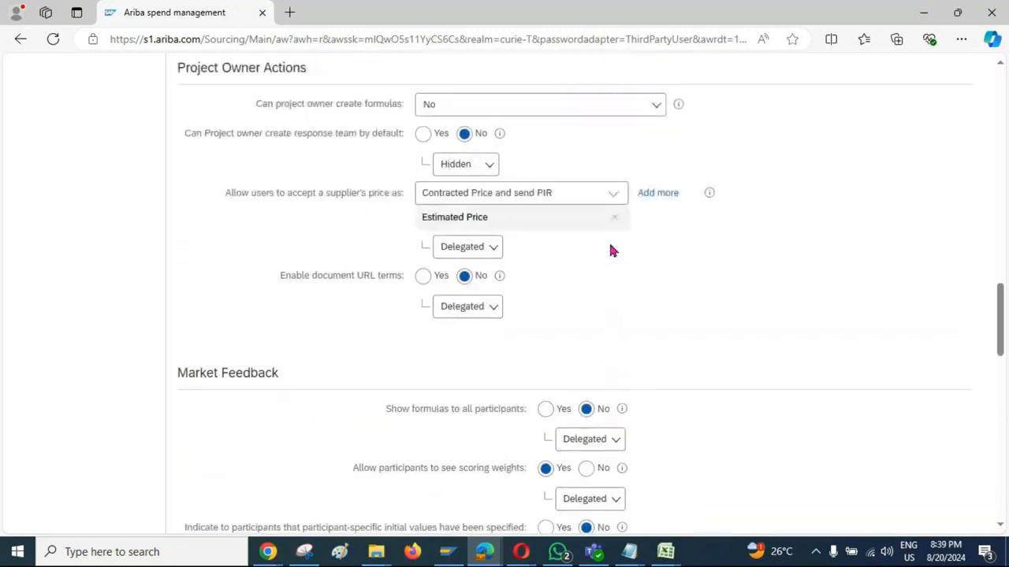
scroll(611, 250, up, 10)
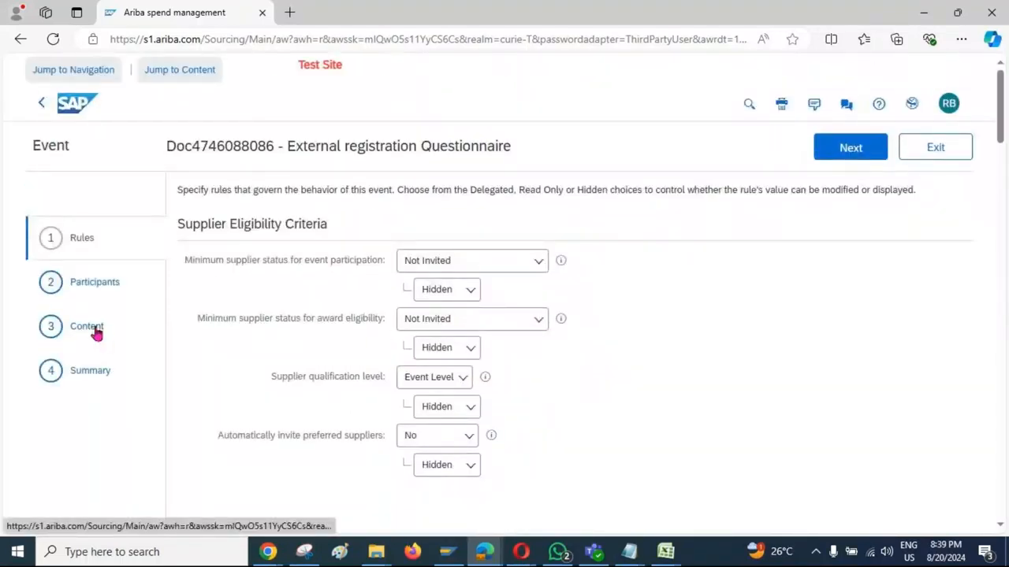
click(93, 329)
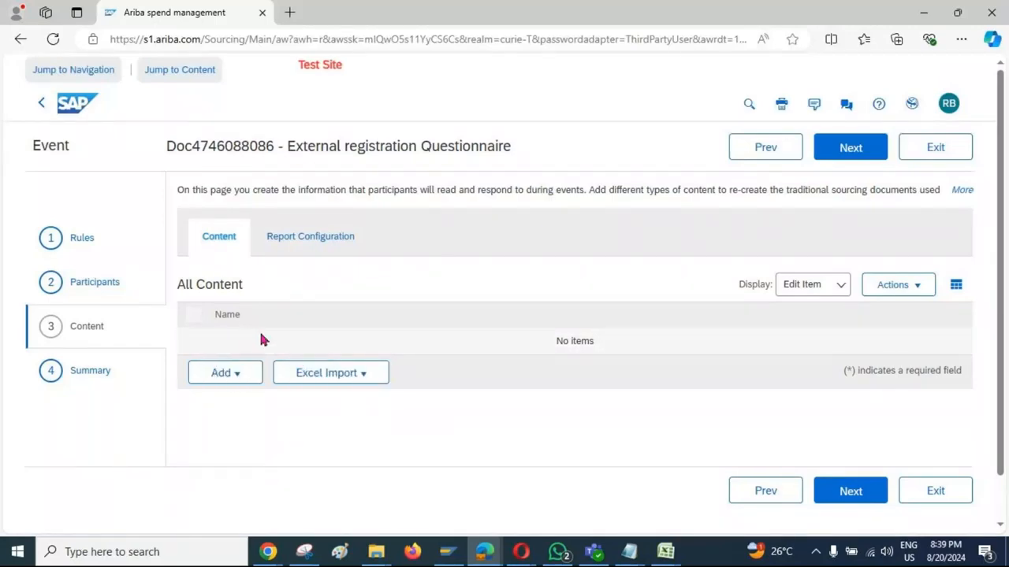
Step: Add a section named "General Information" to the questionnaire content
click(238, 382)
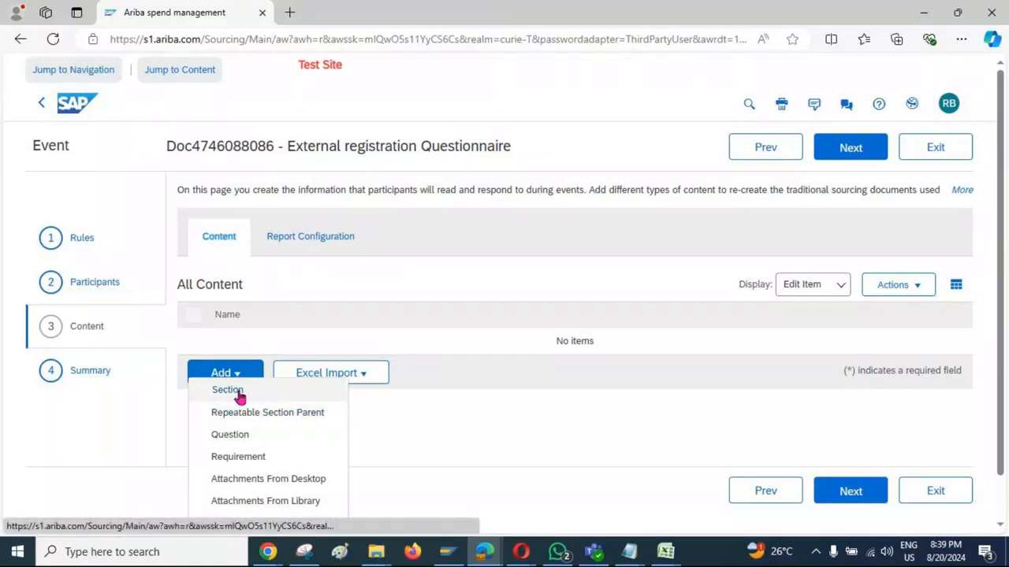
click(237, 392)
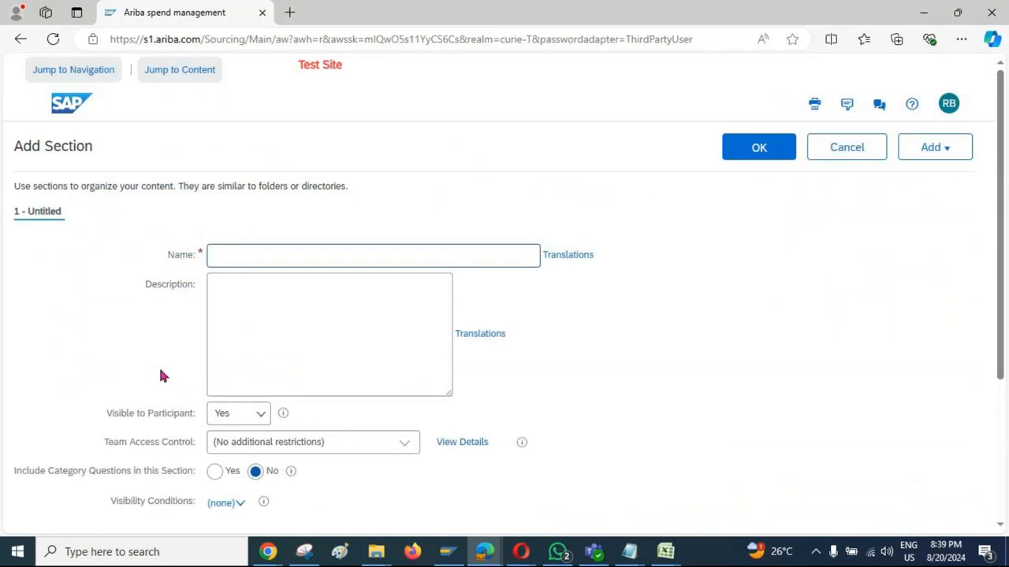
scroll(158, 365, down, 1)
scroll(155, 370, down, 1)
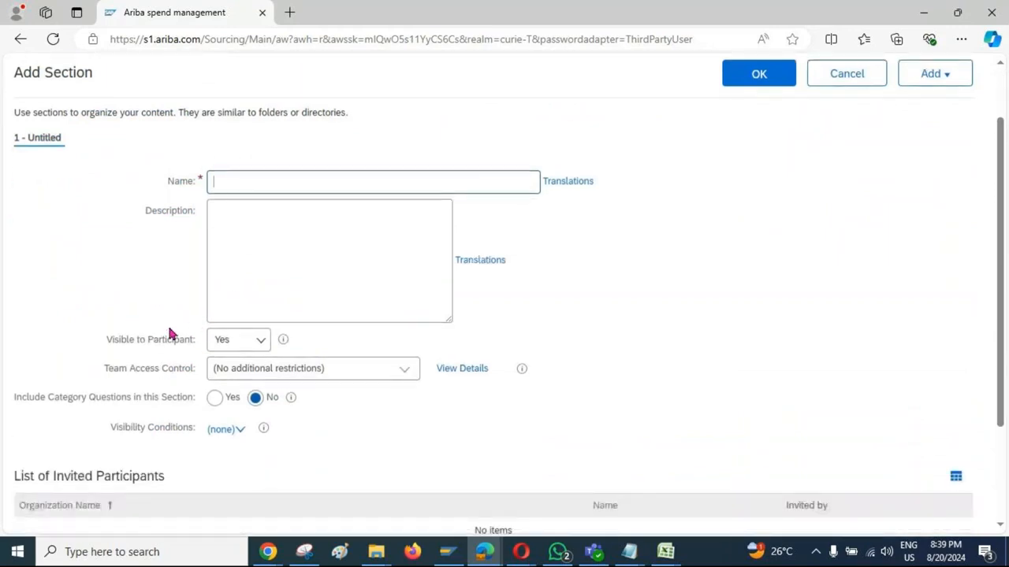
click(264, 183)
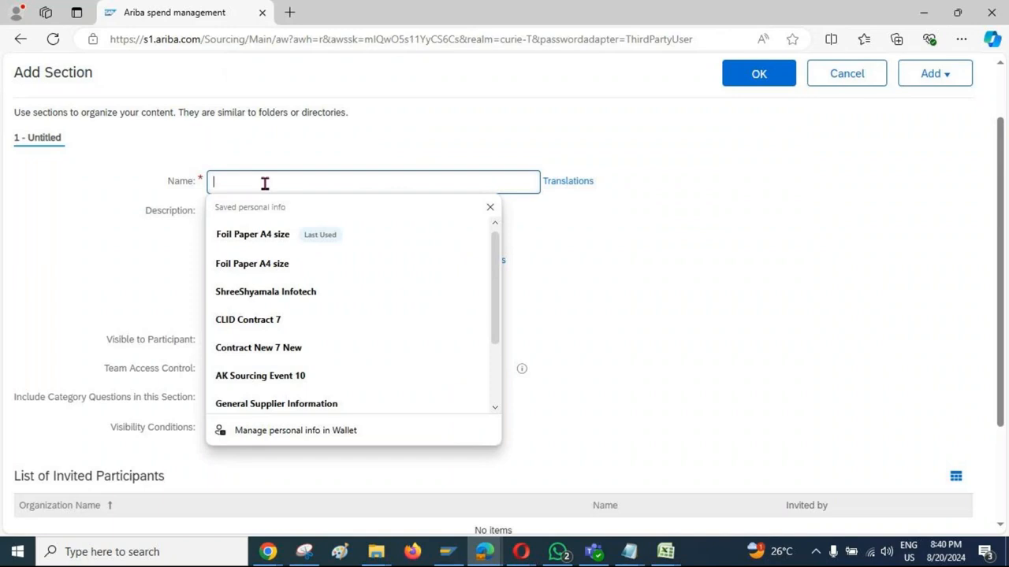
text(Gen)
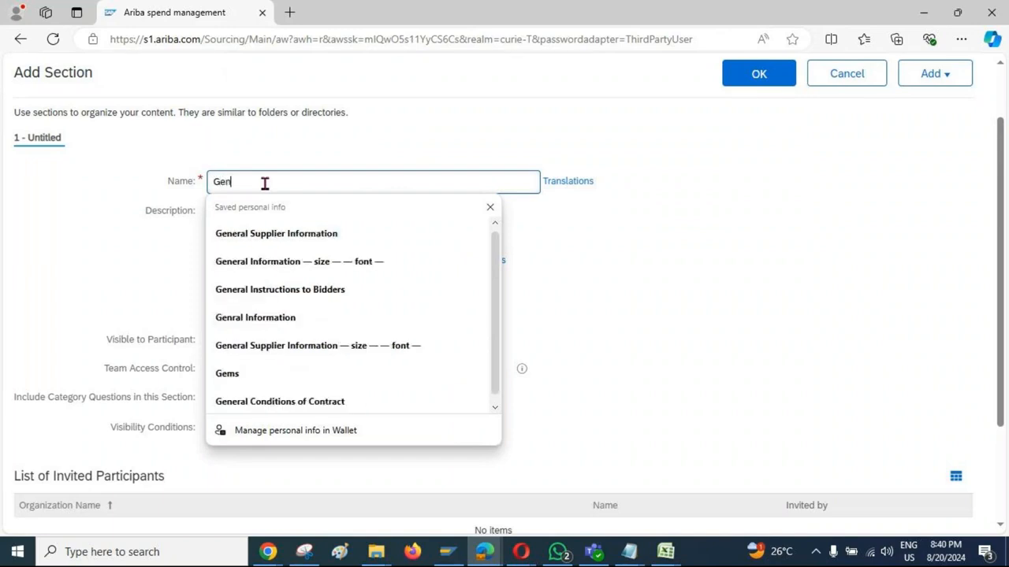
text(eral Info)
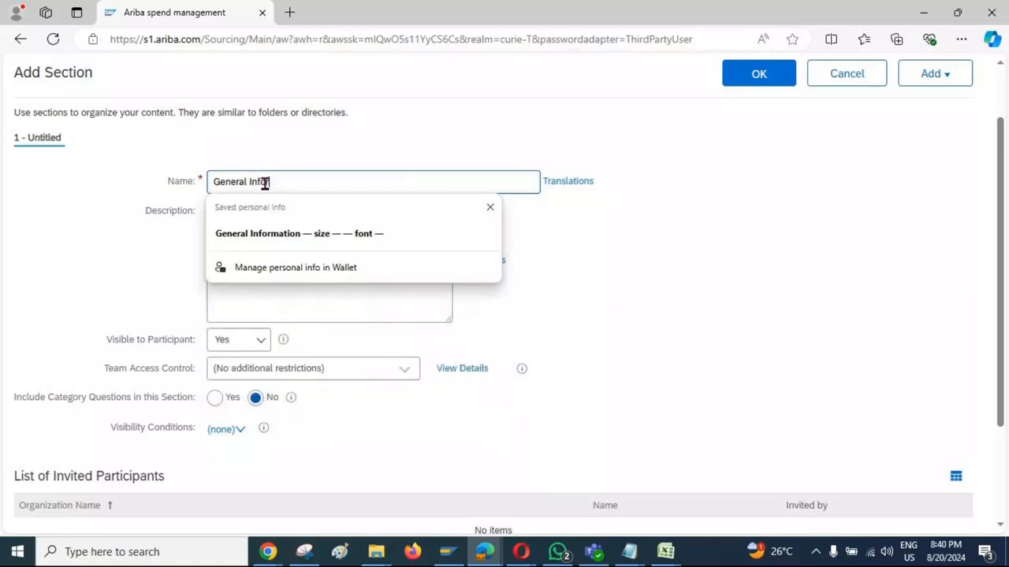
text(rmation)
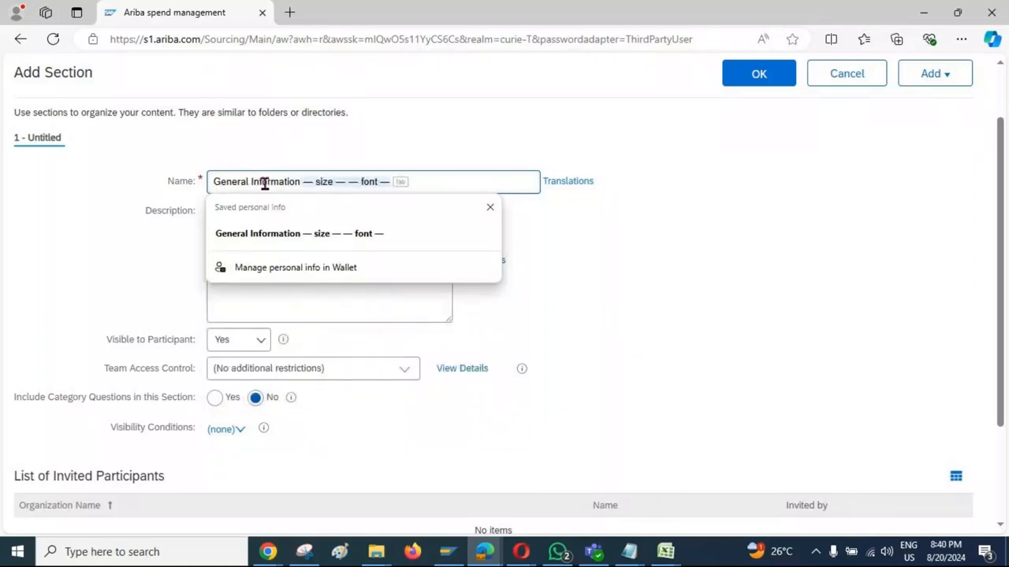
click(637, 293)
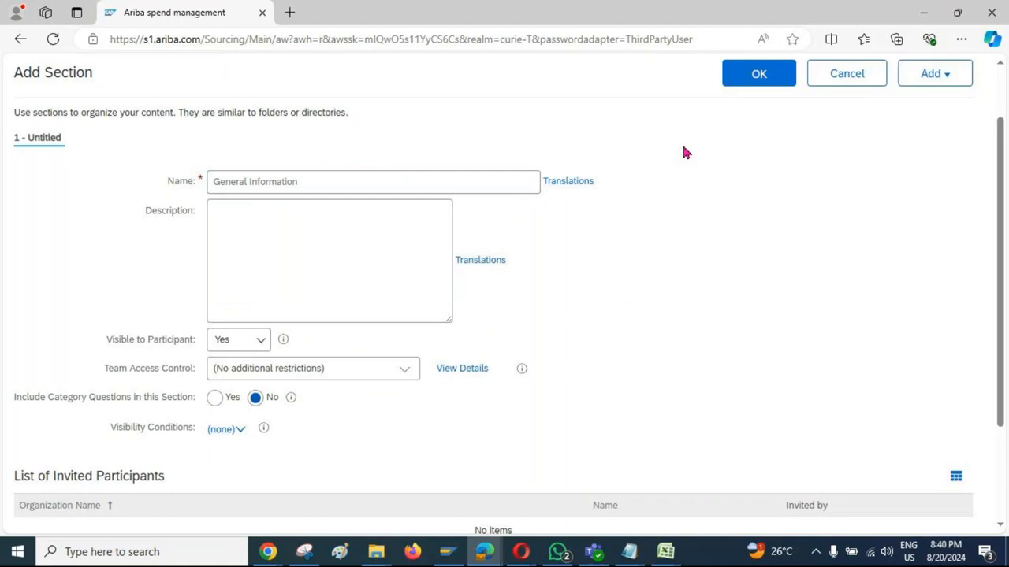
click(745, 88)
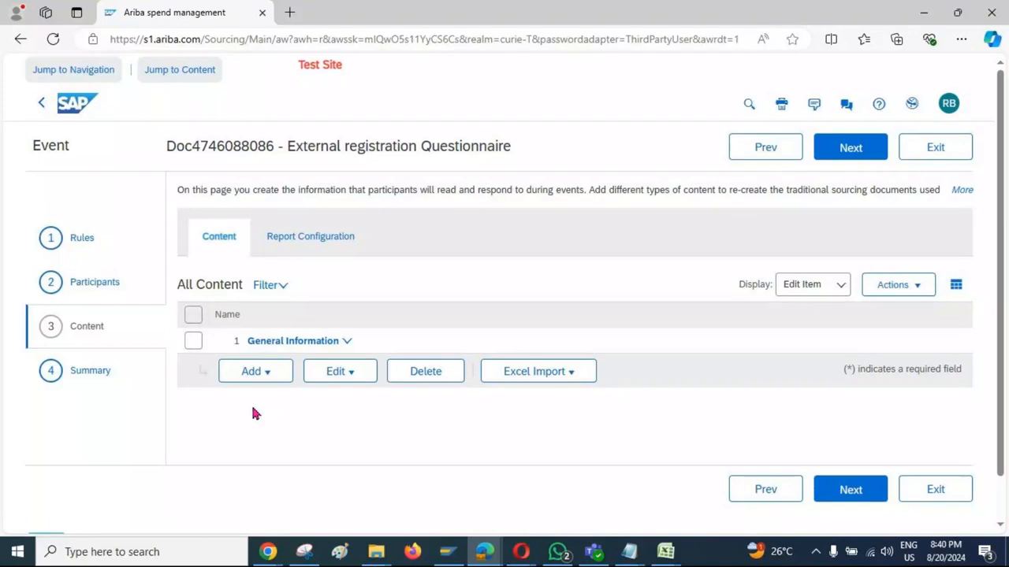
Step: Start a new question inside the General Information section and name it "Supplier legal Name"
click(193, 342)
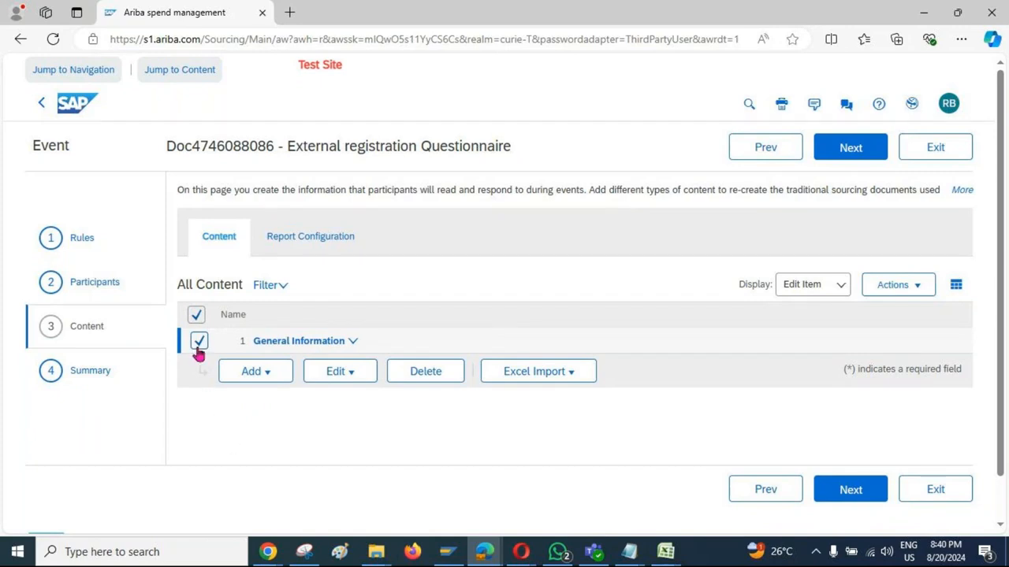
click(265, 381)
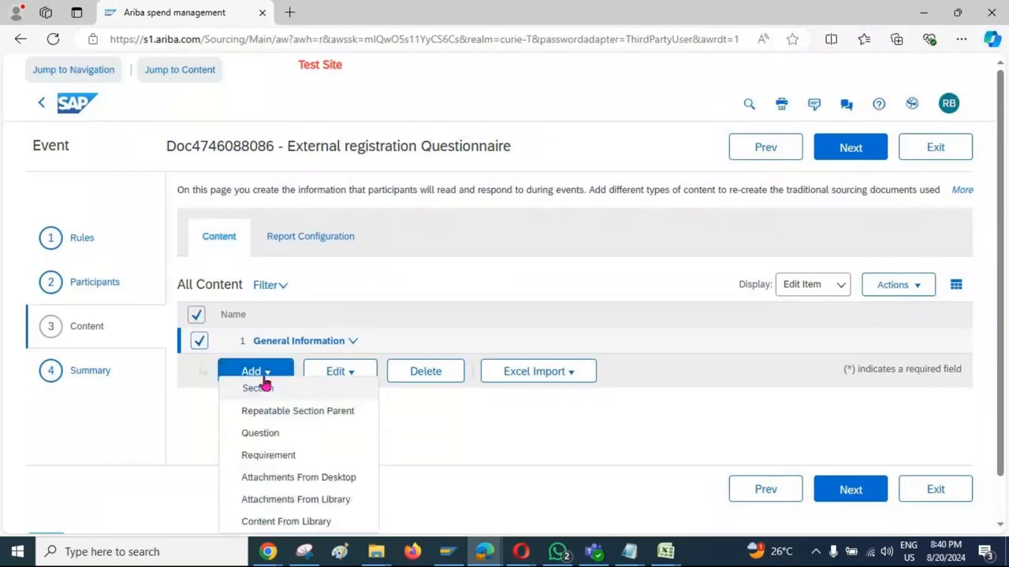
click(270, 431)
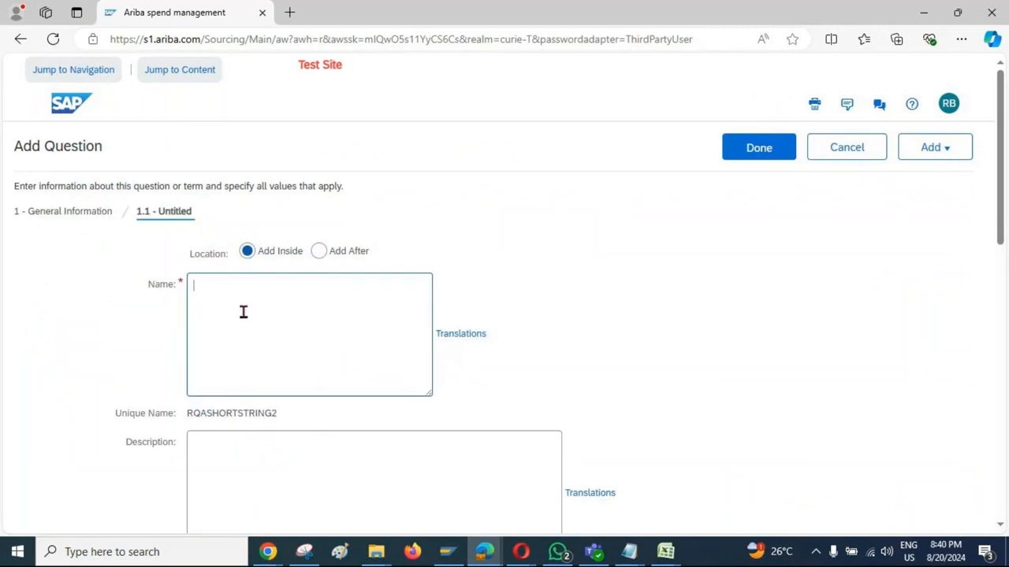
text(Supplier legal Name)
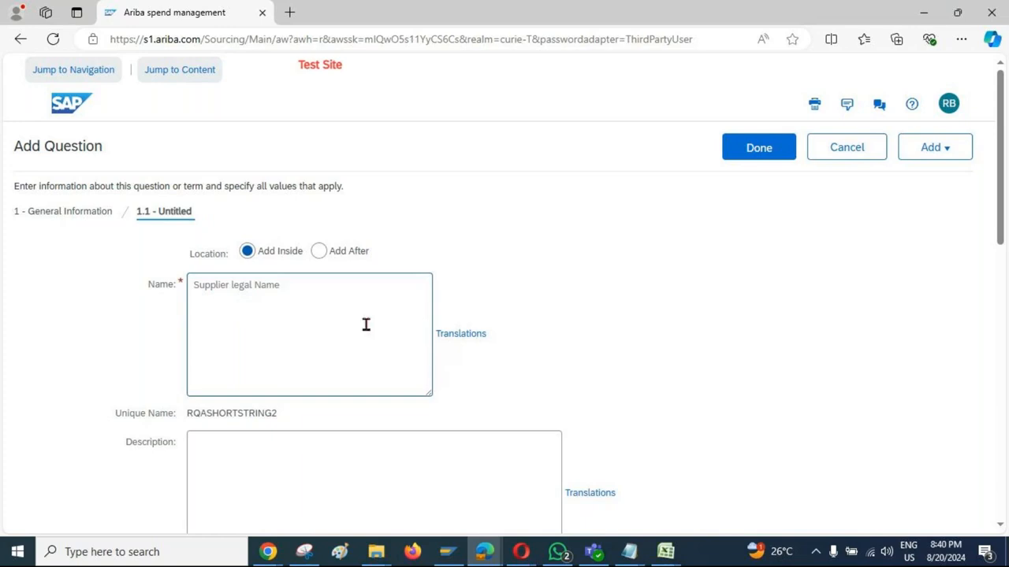
Step: Check the question's answer types, keep Text (single line limited), and save the question
scroll(572, 350, down, 1)
scroll(573, 353, down, 5)
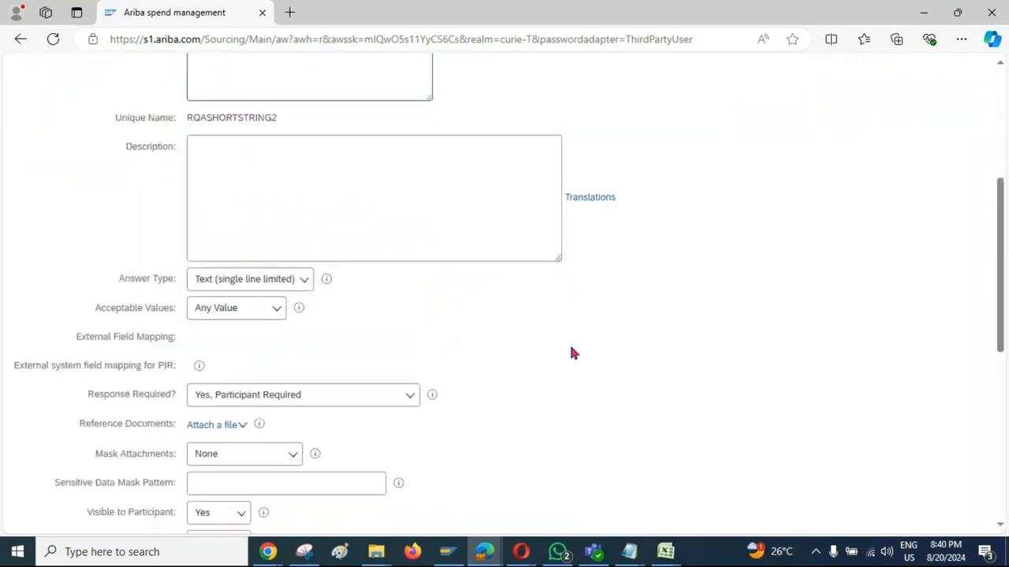
click(305, 211)
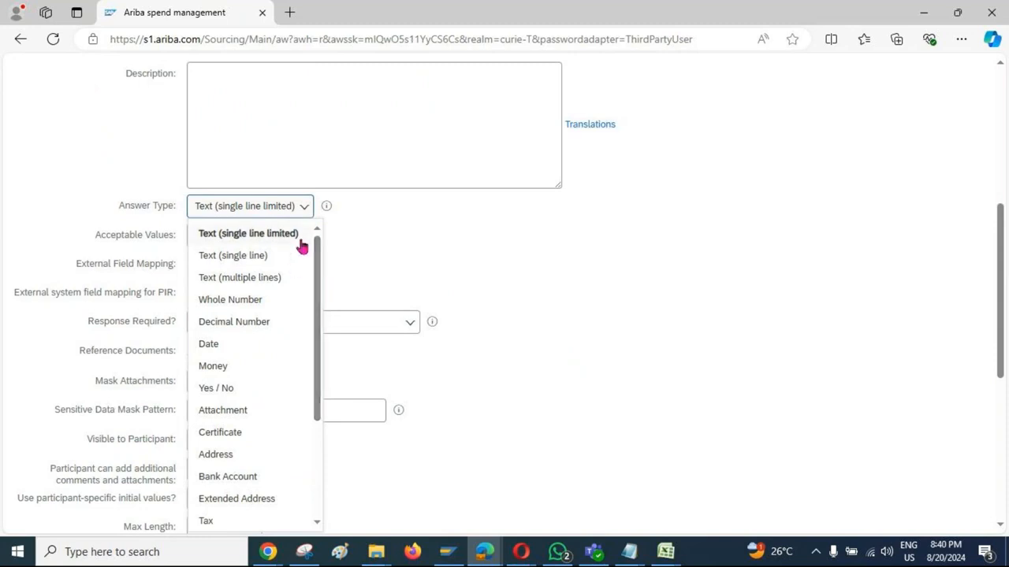
click(664, 305)
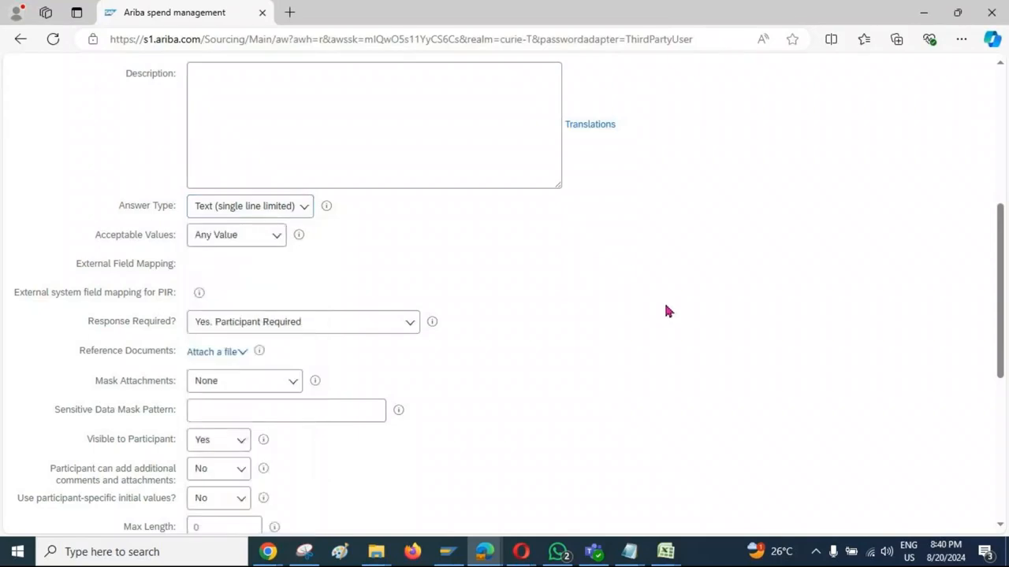
scroll(664, 305, up, 5)
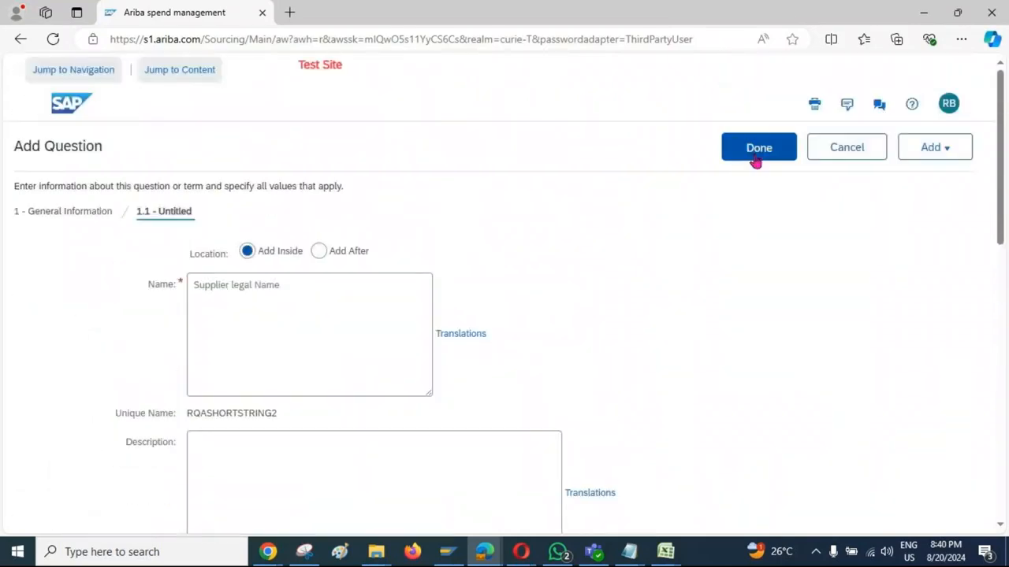
click(756, 161)
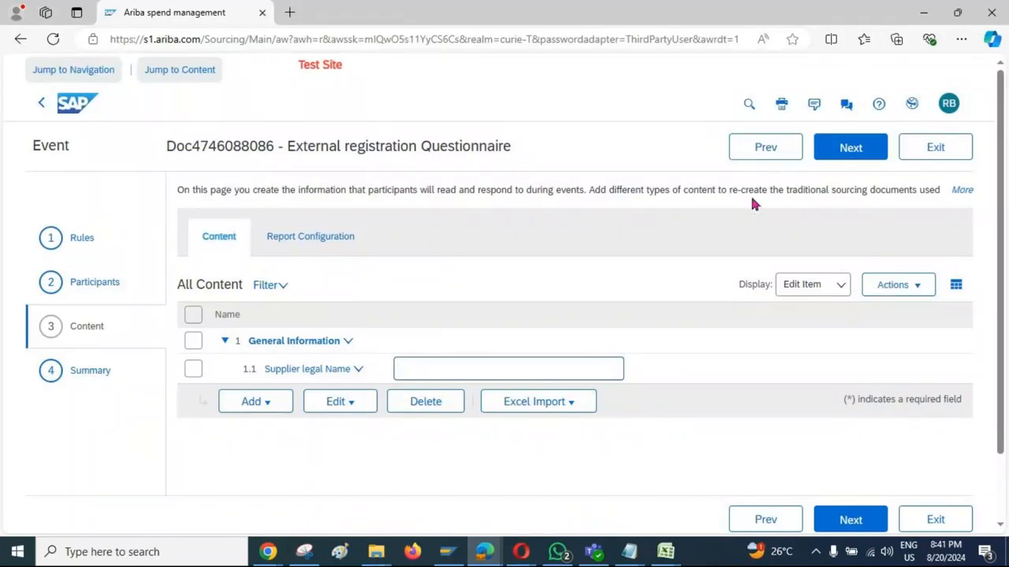
Step: Start a new question inside the General Information section and name it "Supplier Address"
click(197, 343)
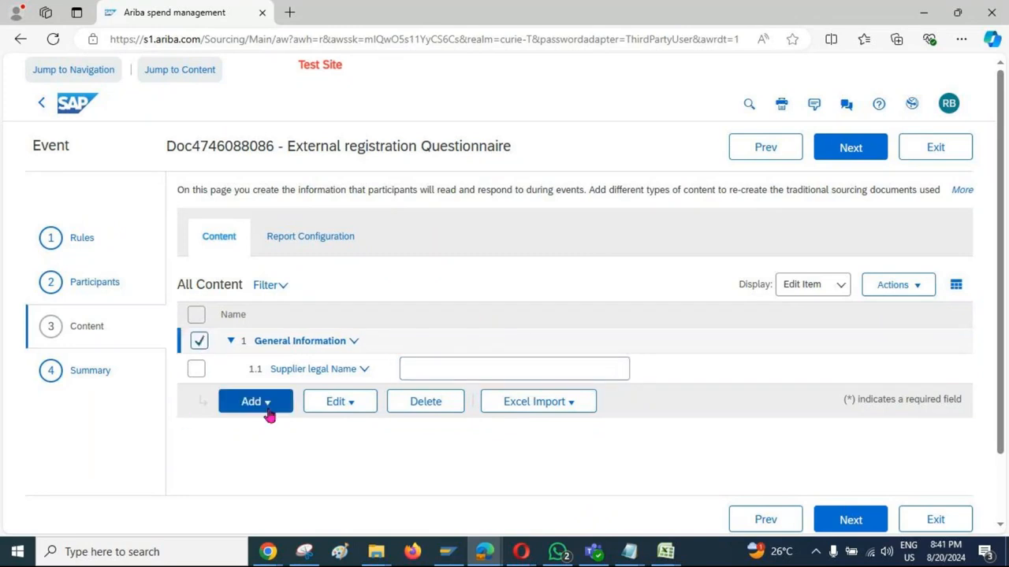
click(269, 416)
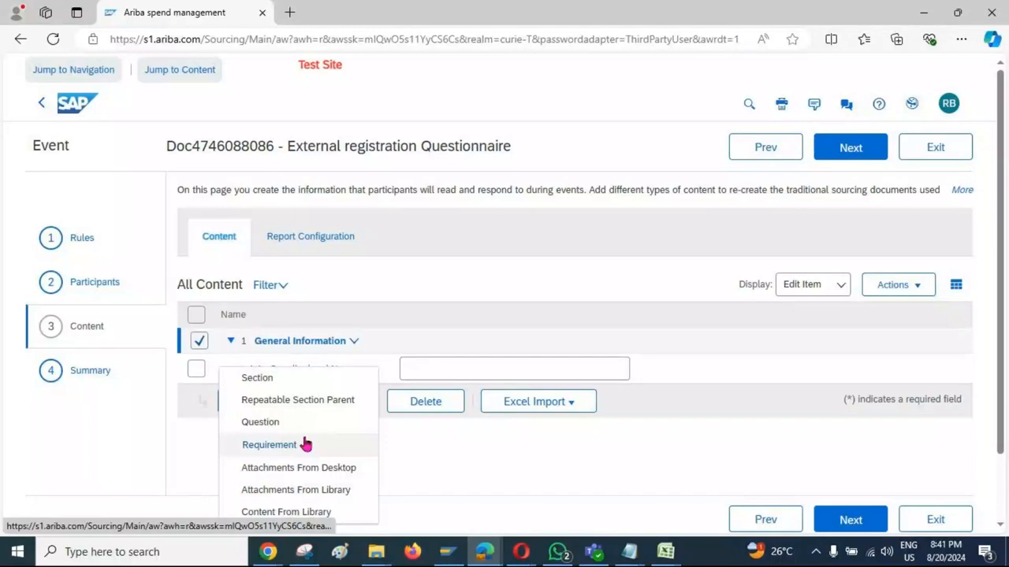
click(268, 421)
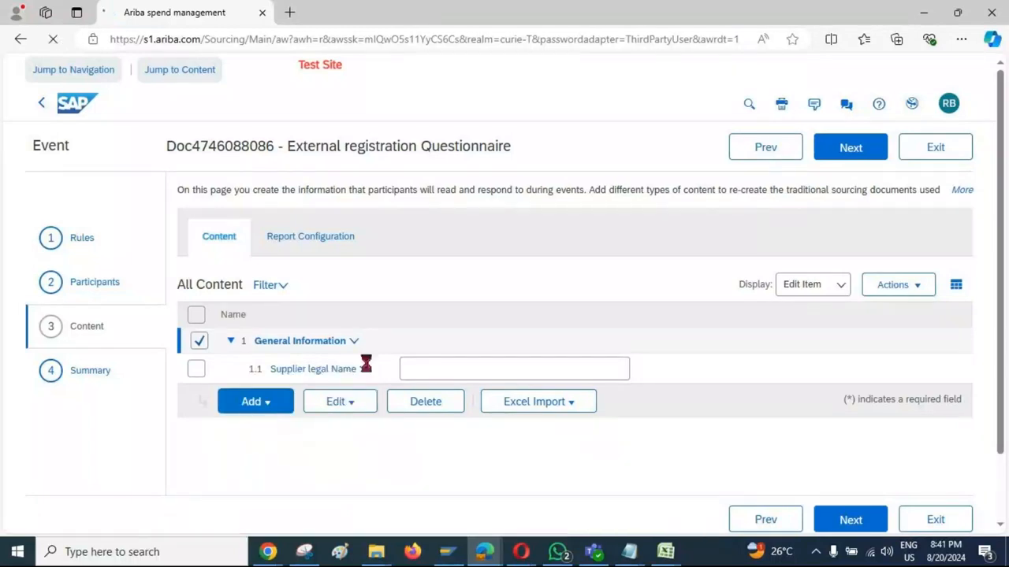
text(Su)
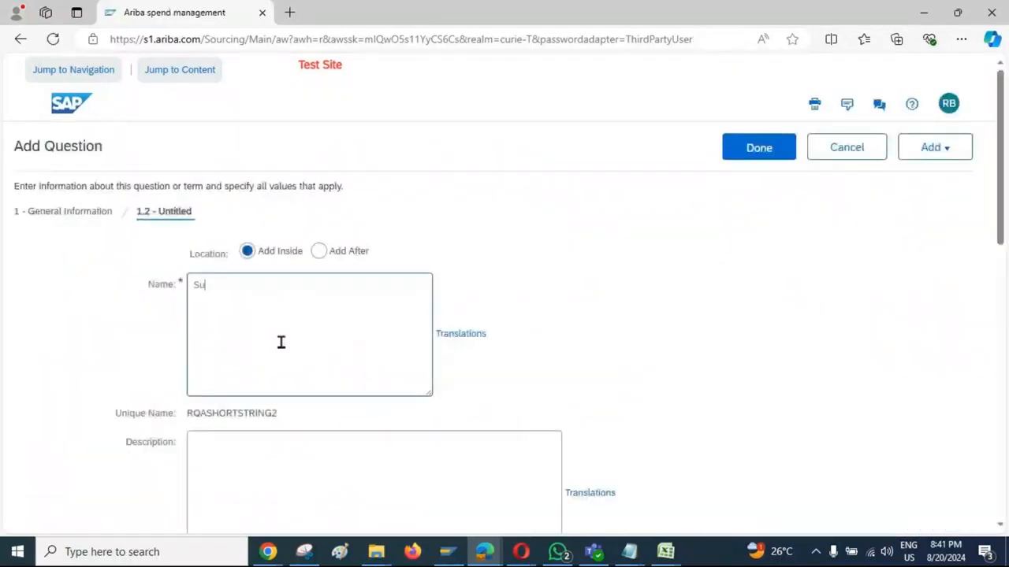
text(pplier Address)
Step: Set the Supplier Address question's answer type to Extended Address and save the question
scroll(732, 473, down, 5)
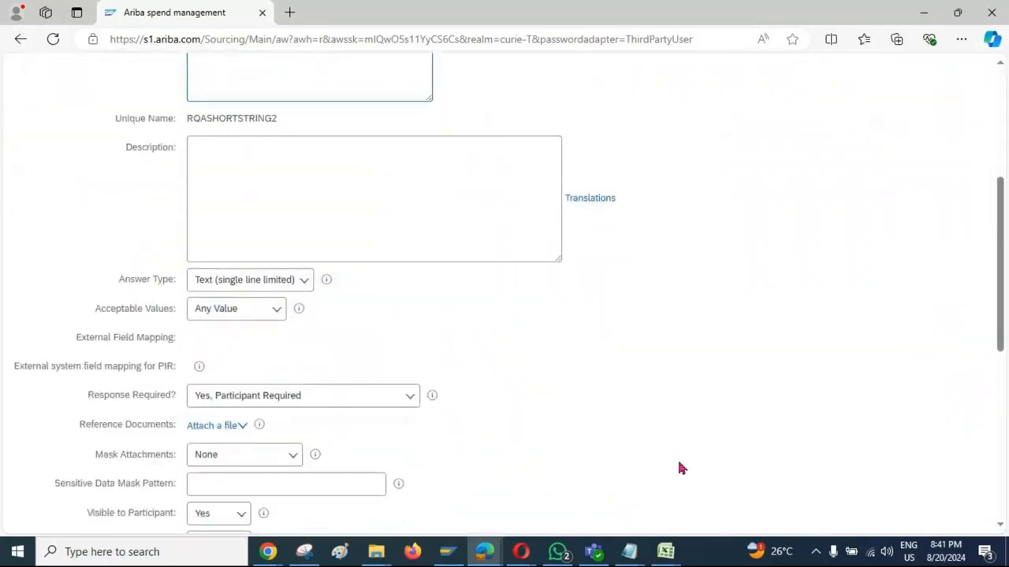
click(303, 283)
scroll(279, 418, down, 5)
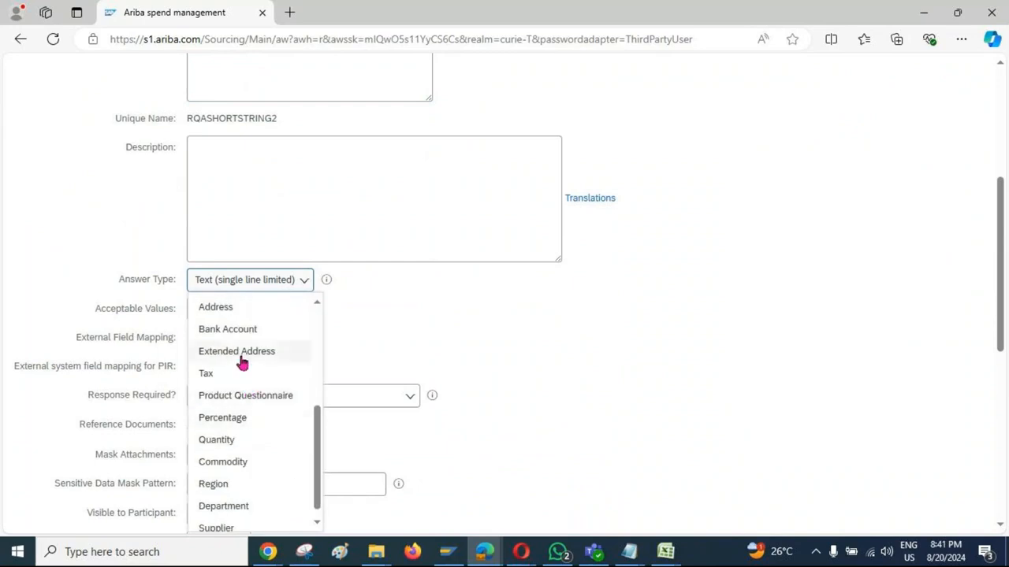
scroll(243, 355, up, 2)
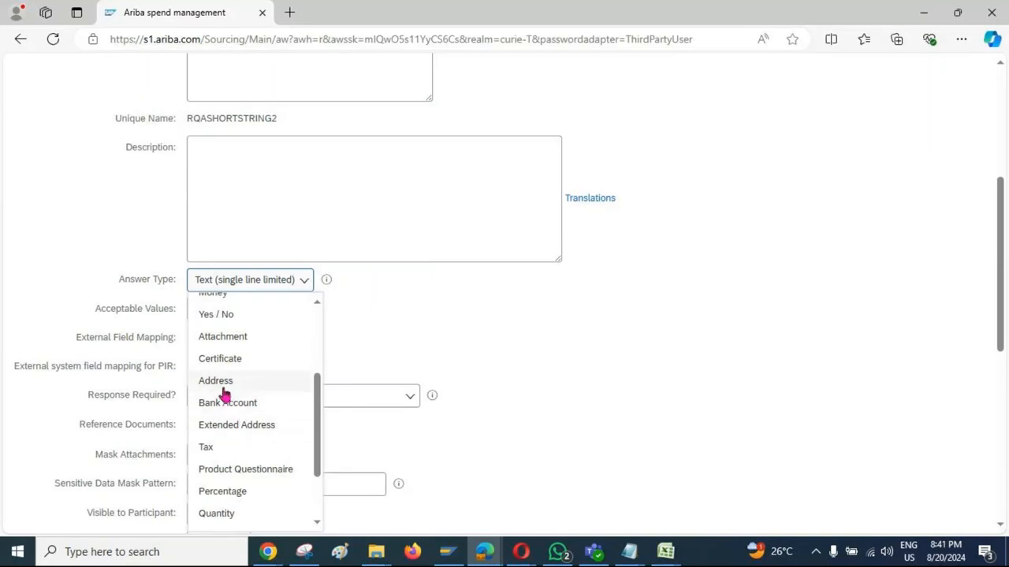
click(244, 430)
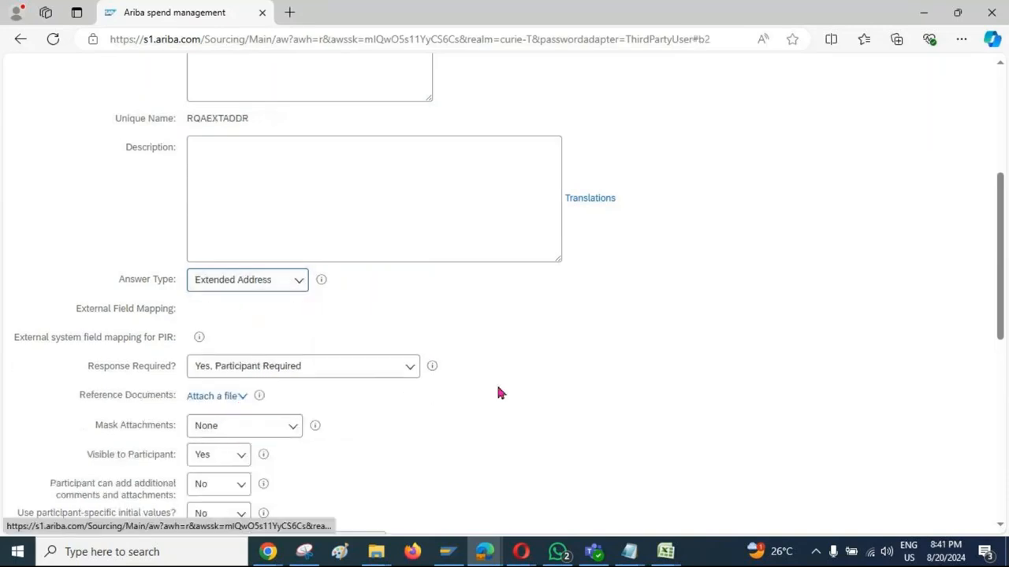
click(751, 156)
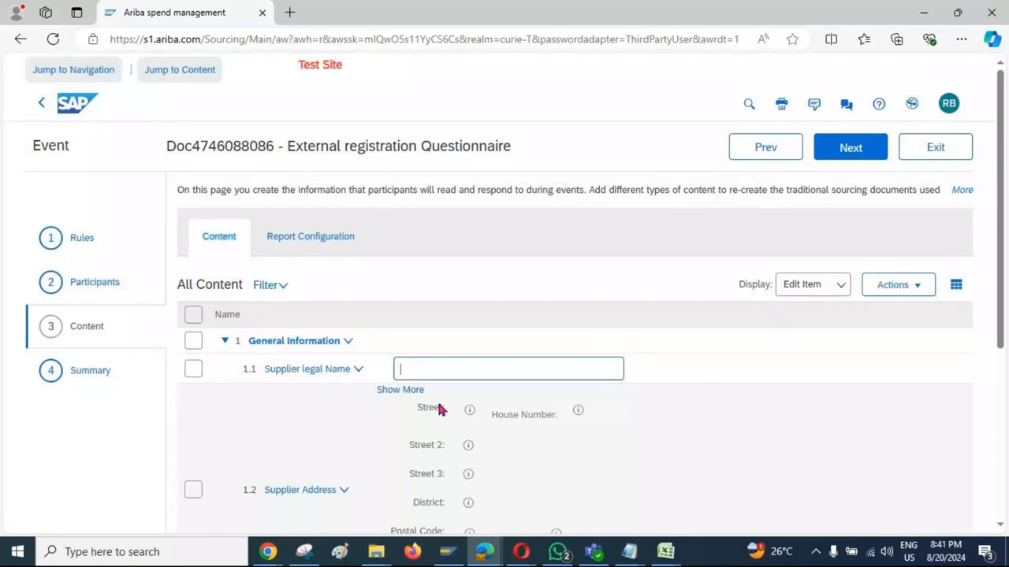
scroll(226, 435, down, 2)
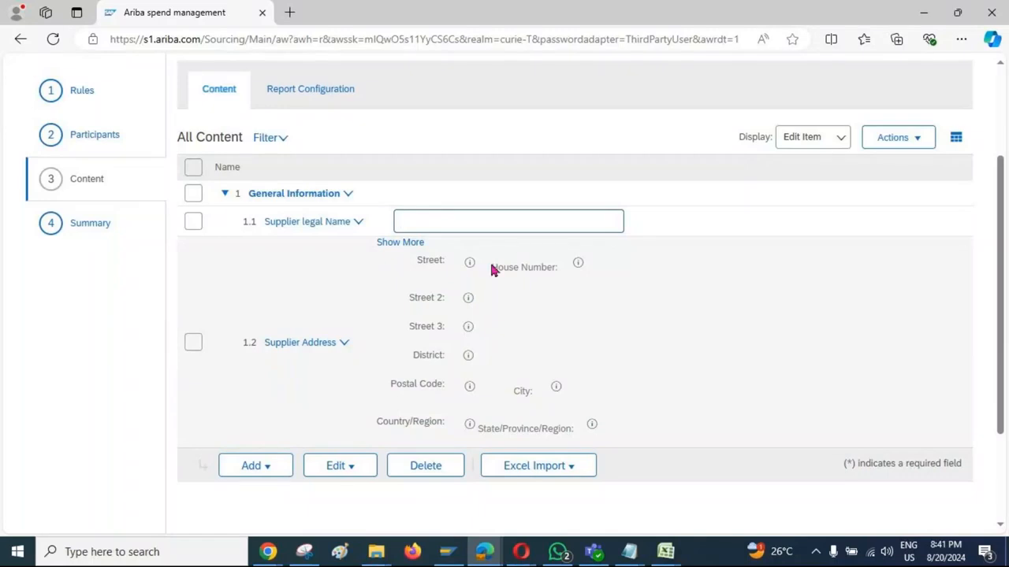
drag(495, 272, 470, 270)
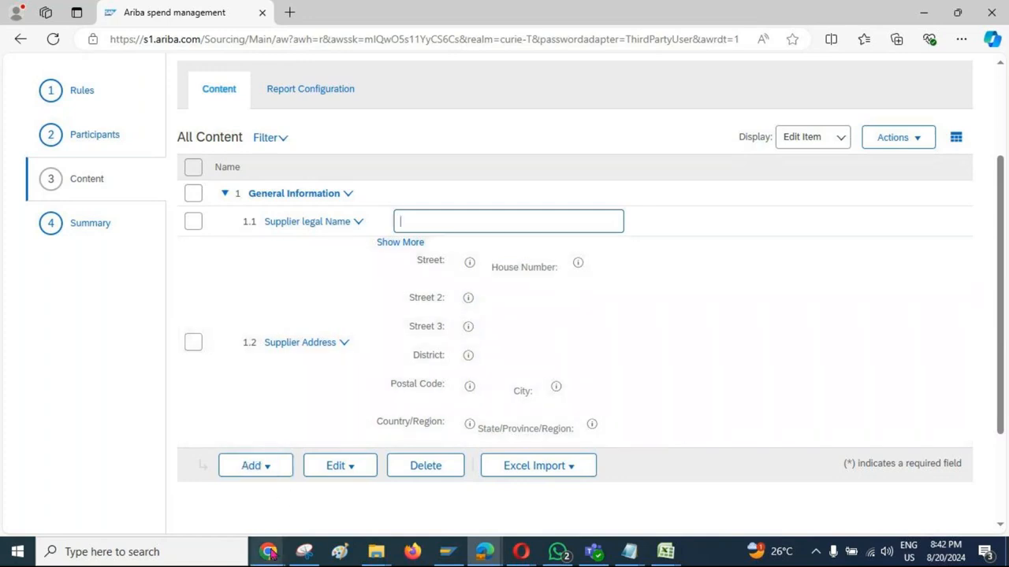
mouse_move(269, 552)
click(421, 516)
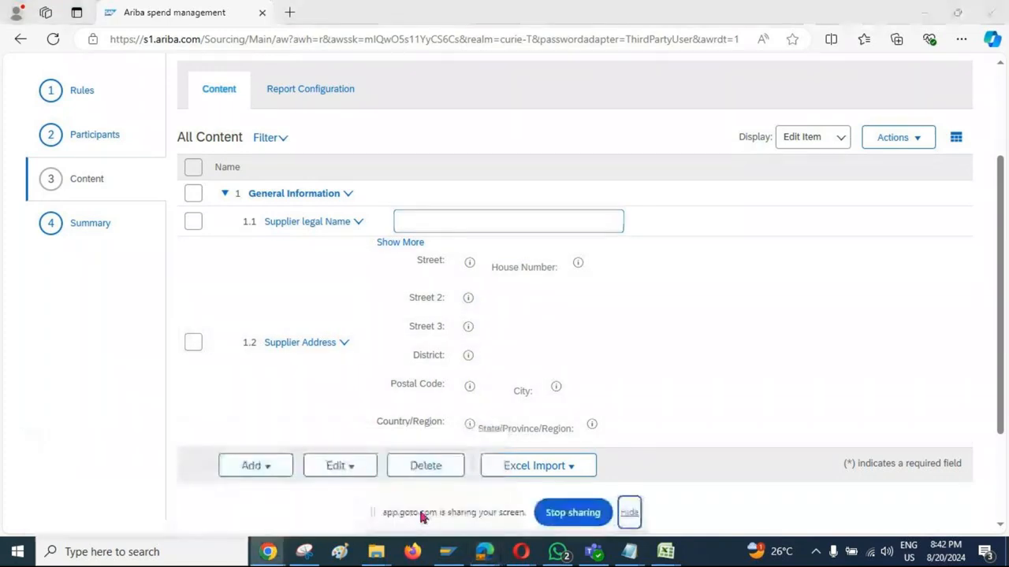
click(567, 513)
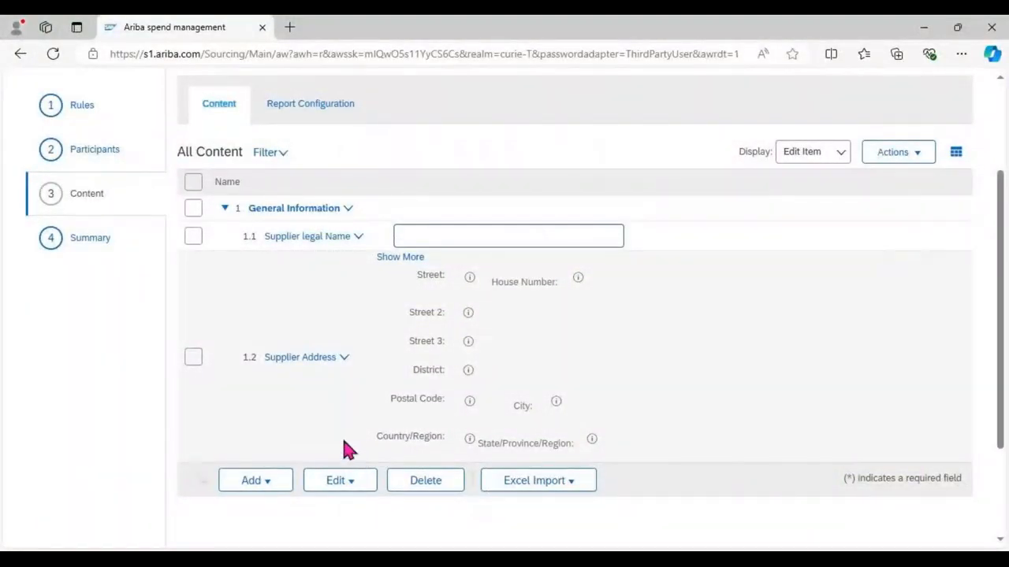
click(624, 532)
scroll(331, 385, down, 2)
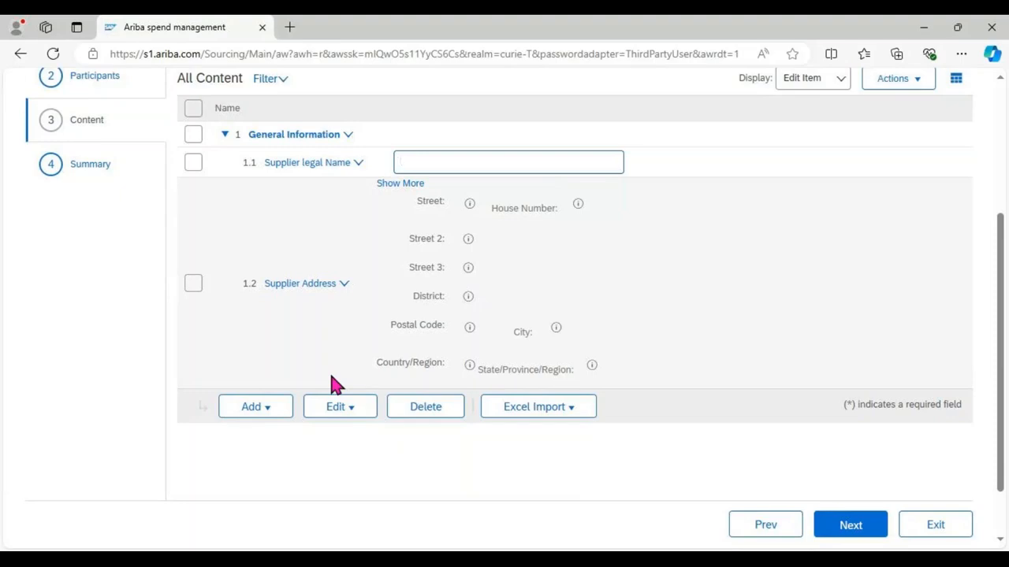
Step: Open the Supplier legal Name question for editing and set its supplier field mapping to contact.lastName
click(192, 165)
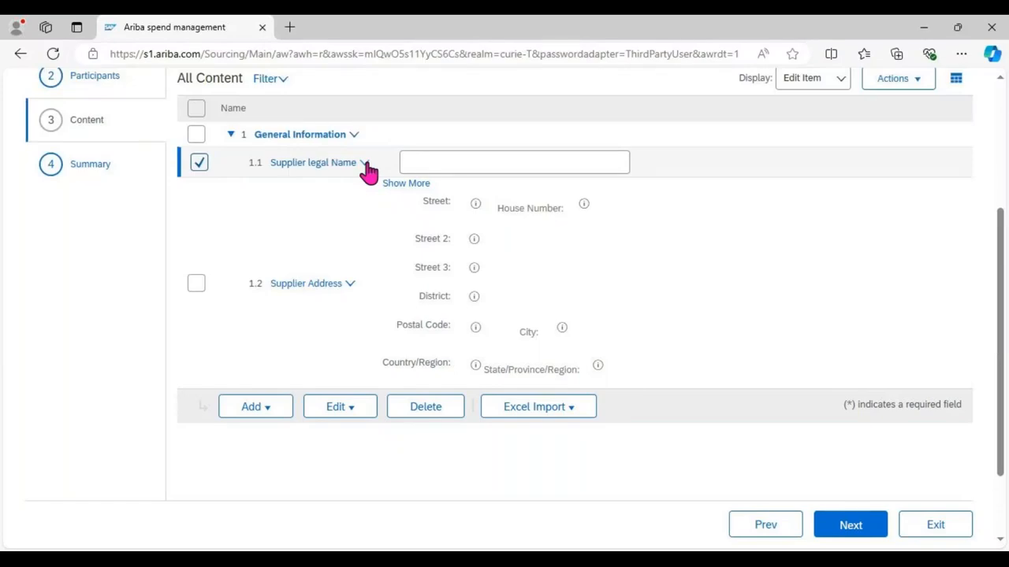
click(366, 166)
click(300, 213)
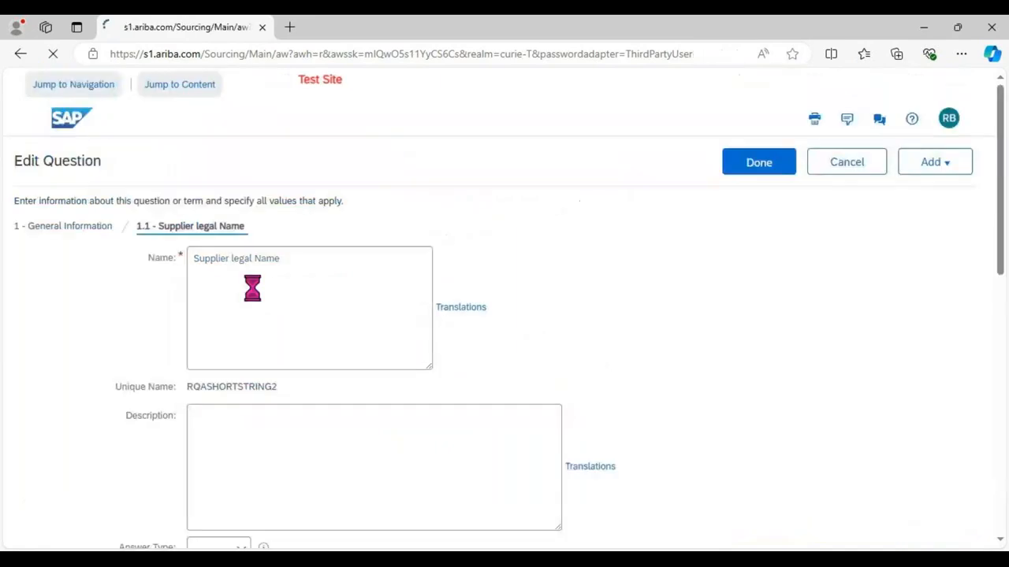
scroll(187, 353, down, 7)
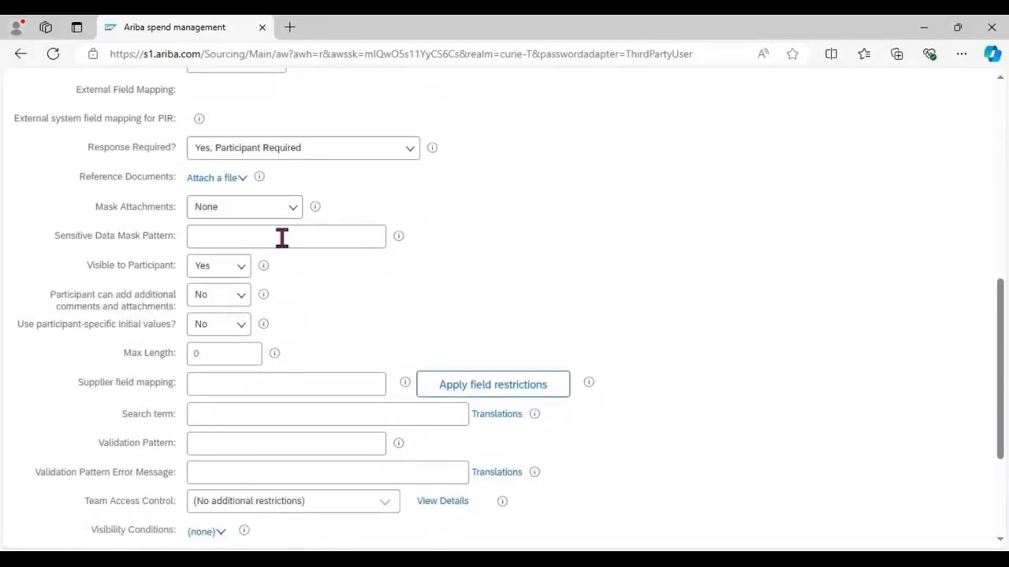
click(247, 383)
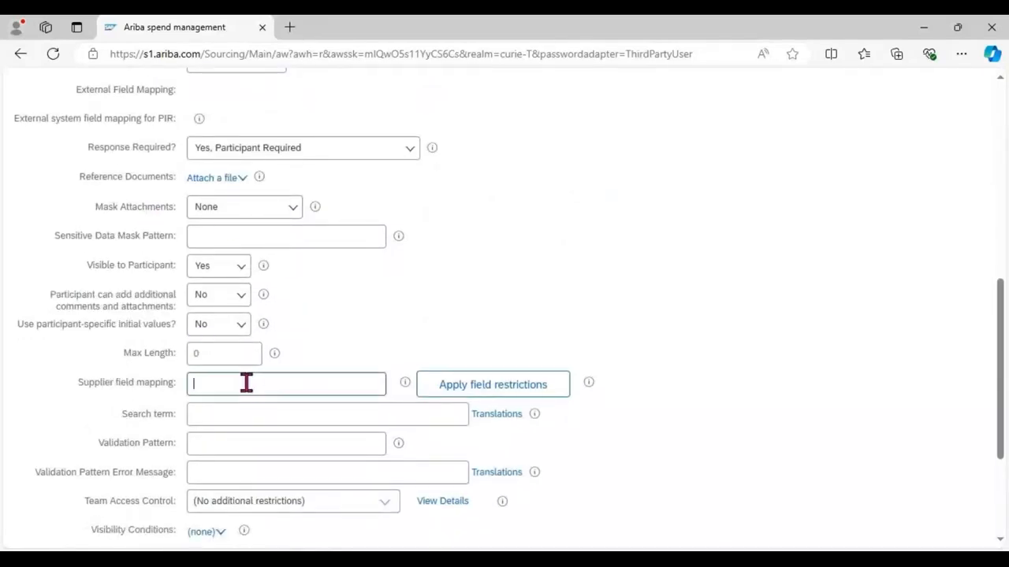
click(265, 332)
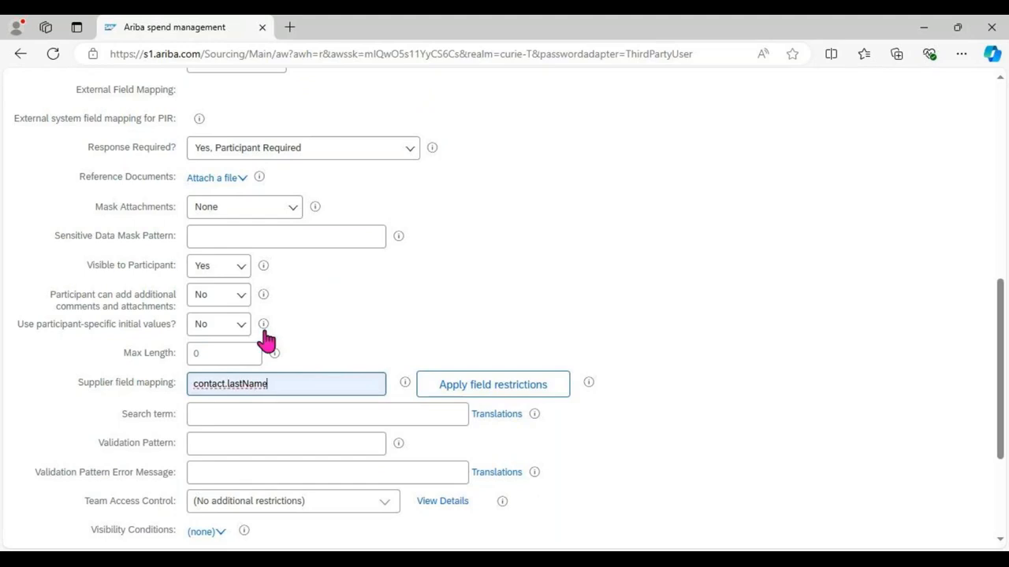
Step: Check the mapping and remaining settings of the Supplier legal Name question and save the question
scroll(342, 339, down, 1)
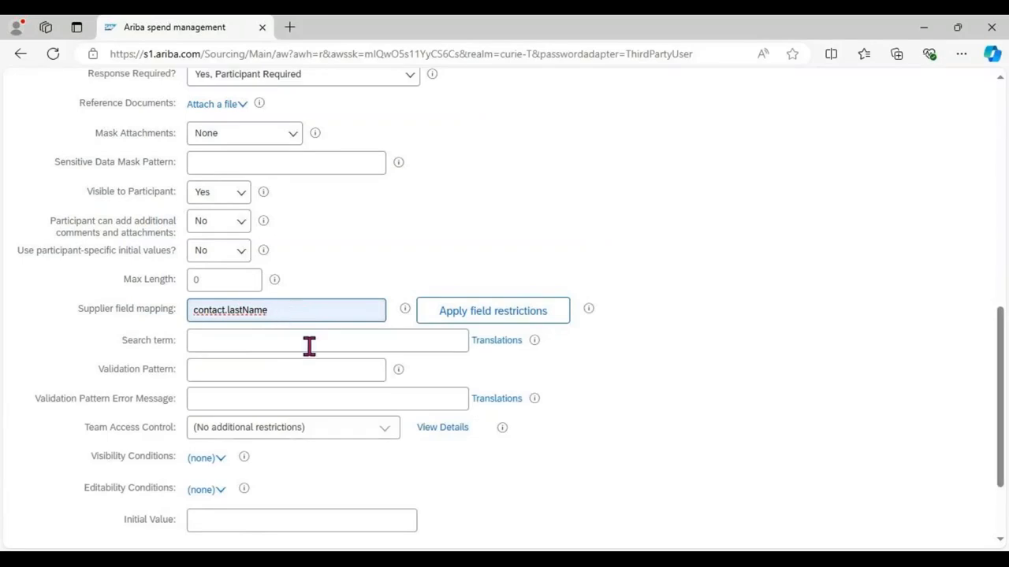
drag(313, 310, 175, 311)
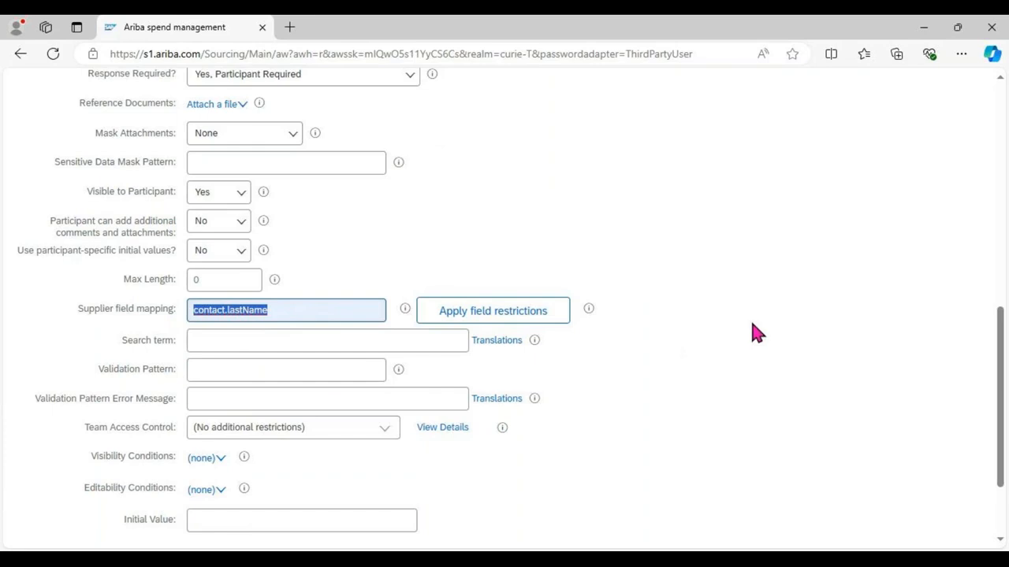
scroll(996, 293, up, 5)
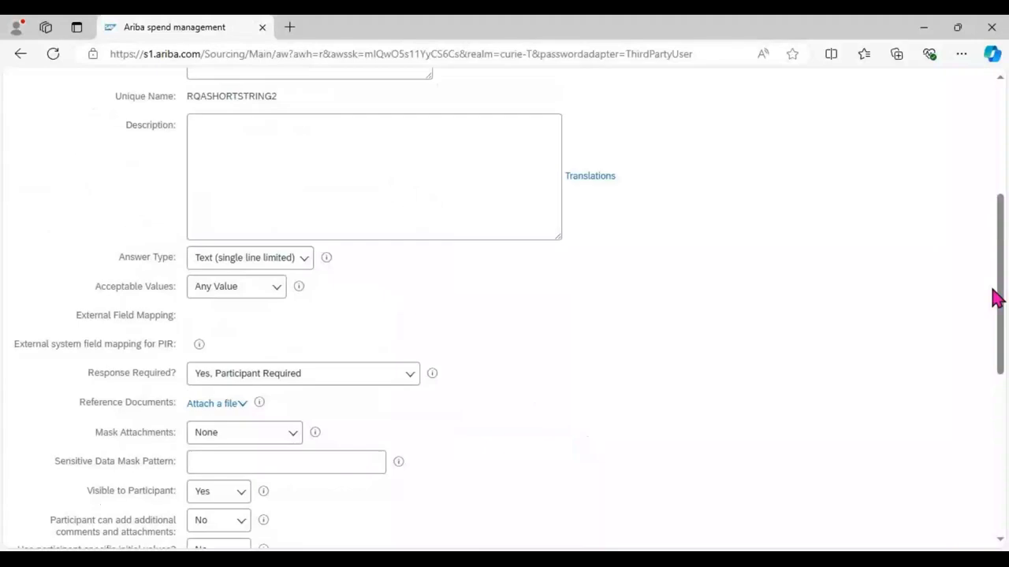
scroll(995, 298, up, 3)
click(770, 173)
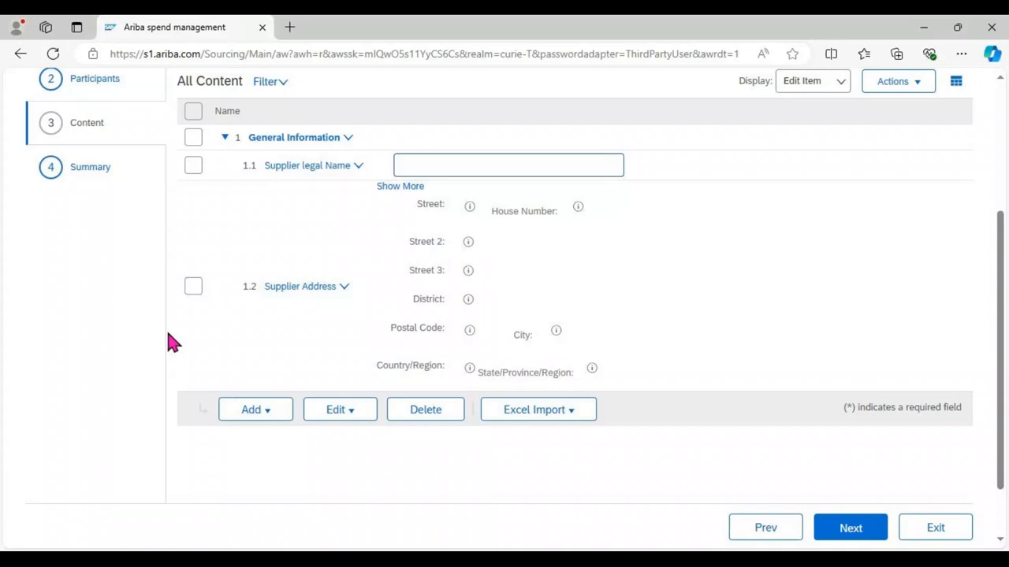
Step: Add a second top-level section to the questionnaire content, with a name beginning with "Additional"
scroll(119, 386, down, 2)
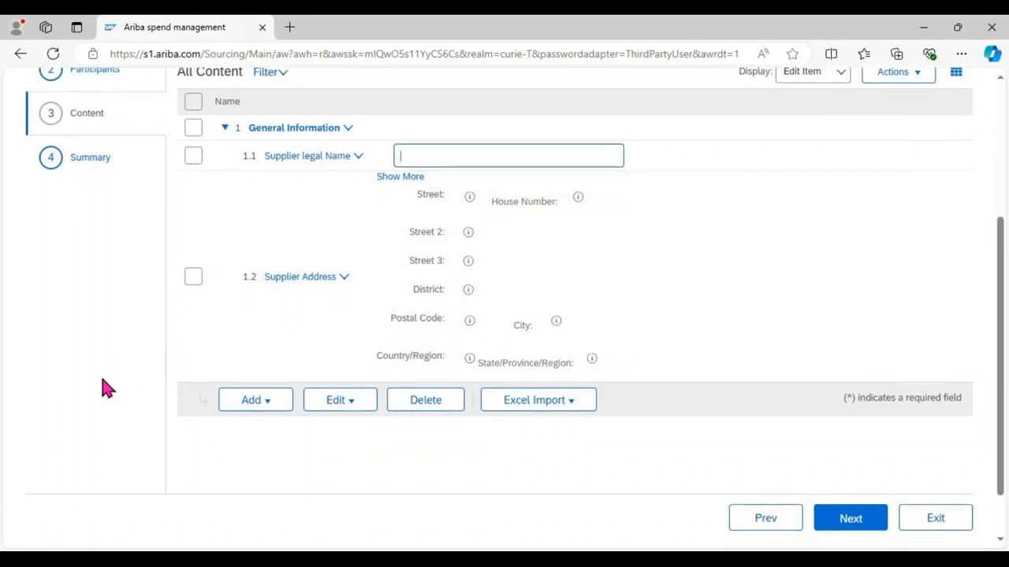
click(264, 342)
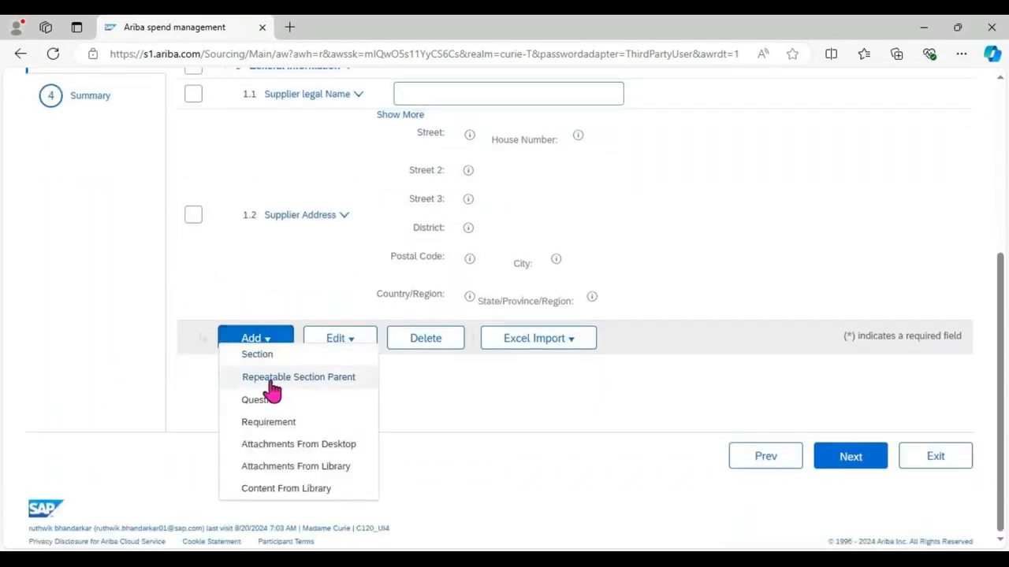
click(265, 356)
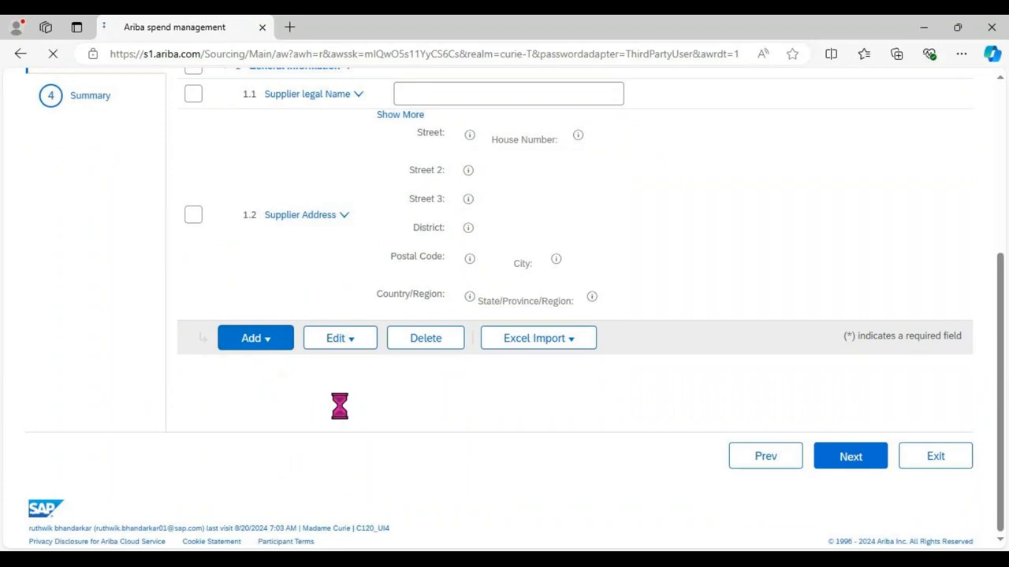
text(Additional Information)
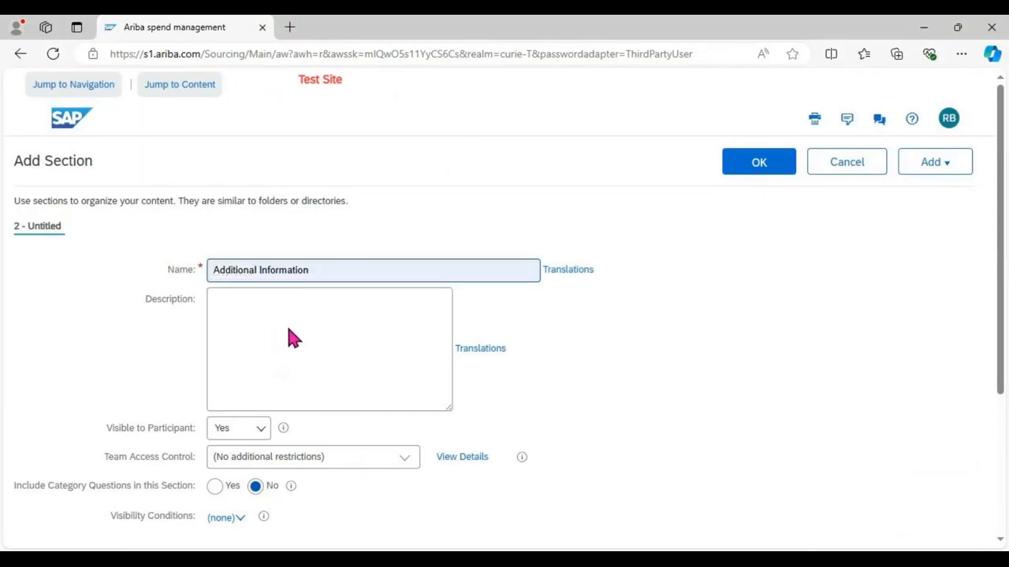
click(287, 328)
click(774, 178)
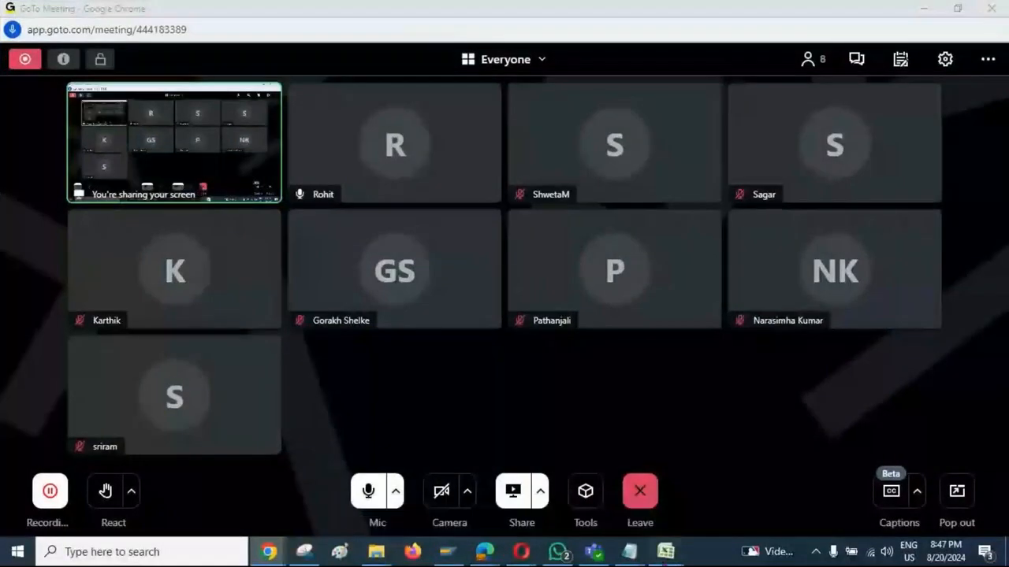
Step: Switch to the Excel workbook and enter "Local Vendor" in A1 and "Provide GSTIN Certificate" in B2 of Sheet1
mouse_move(666, 552)
click(814, 509)
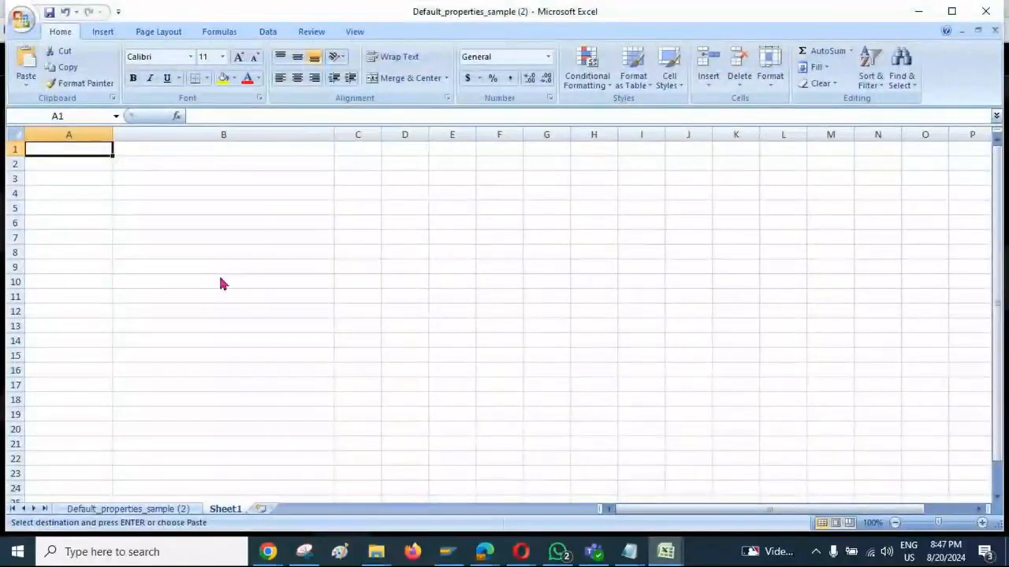
text(Local Vendor)
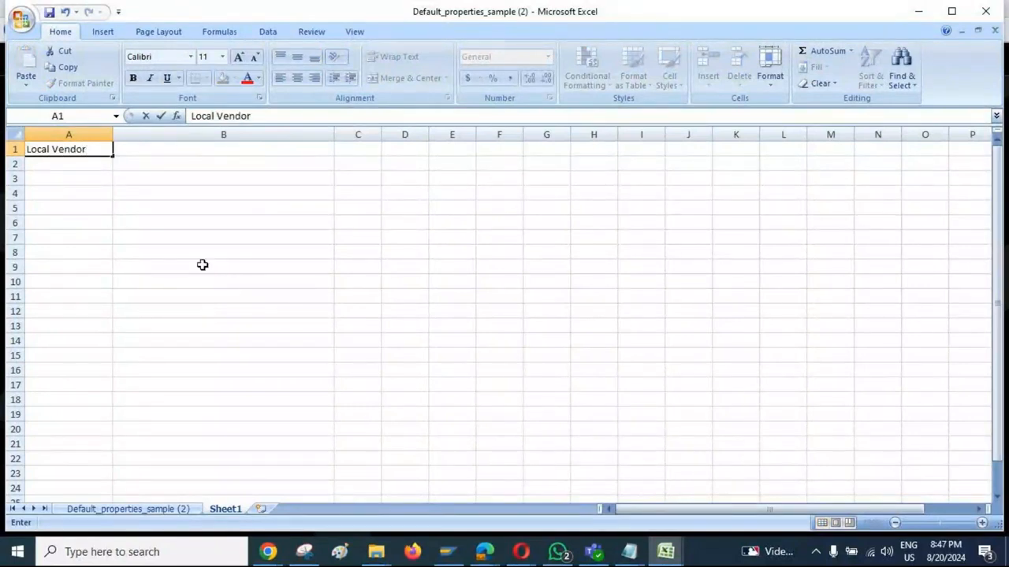
key(Tab)
key(Down)
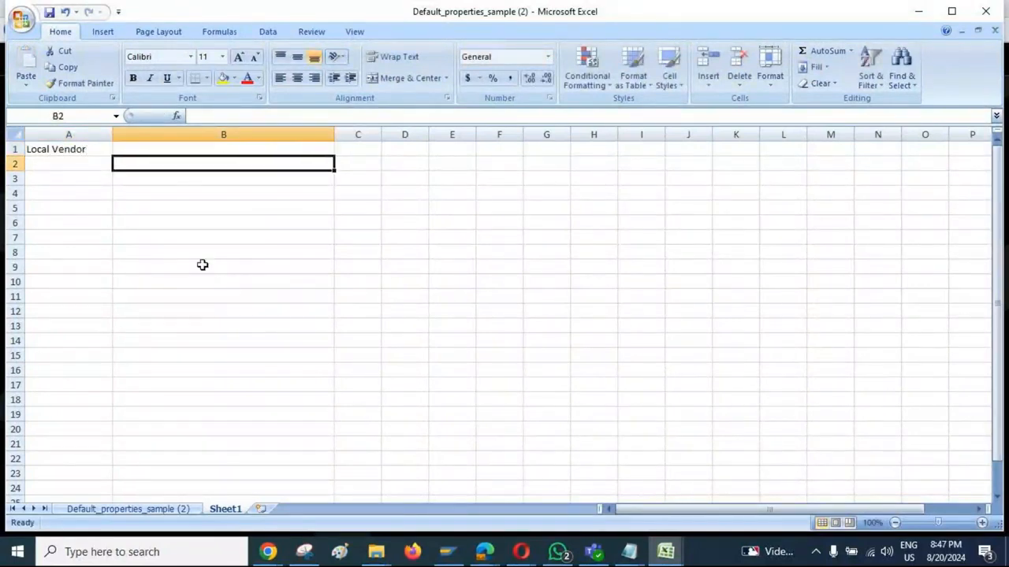
text(Provide GSTIN Certificate)
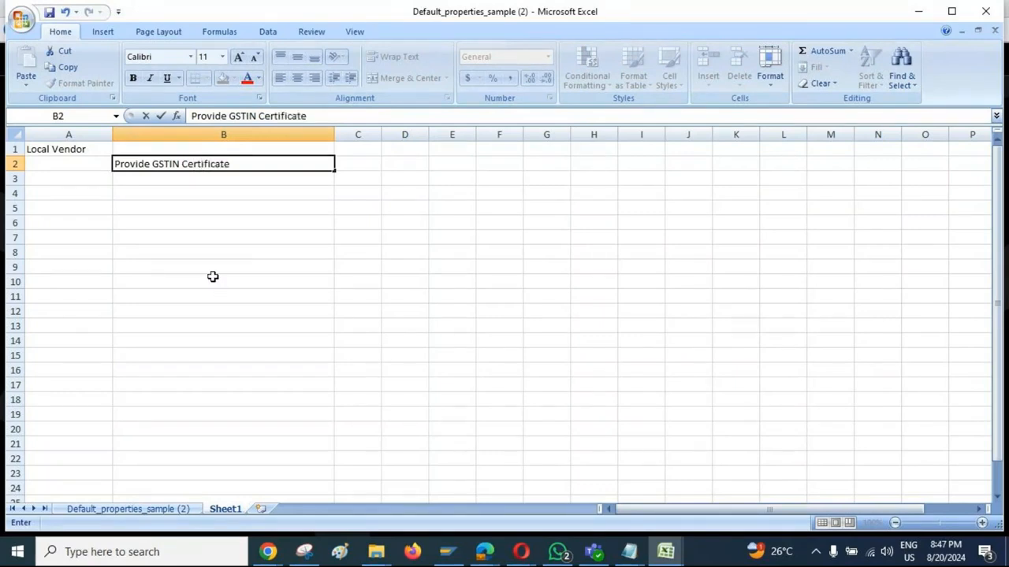
key(Return)
Step: Enter "Overseas Vendor" in cell A3 and "Provide VAT certificate" in cell B4
key(Left)
text(Overseas)
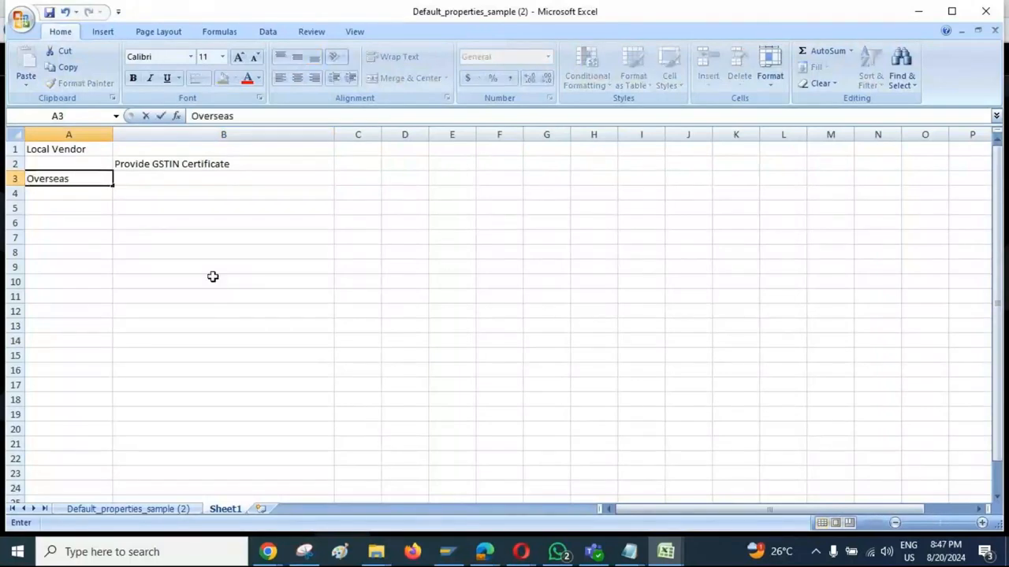
text( Vendor)
key(Return)
key(Right)
text(Provi)
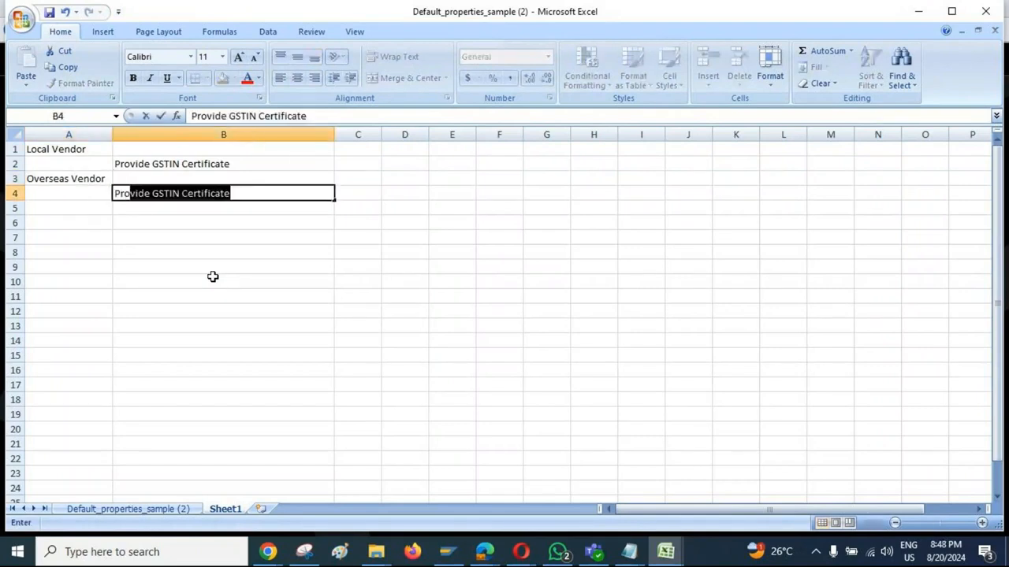
text(de VAT certificate)
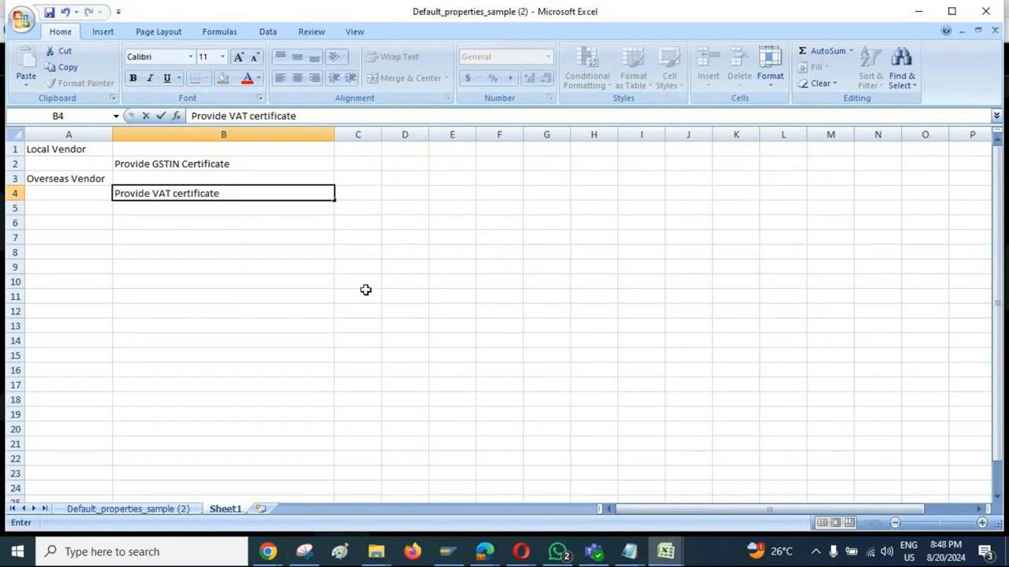
Step: Review the local and overseas vendor entries and their matching certificate requirements in Sheet1
click(42, 149)
drag(42, 150, 49, 178)
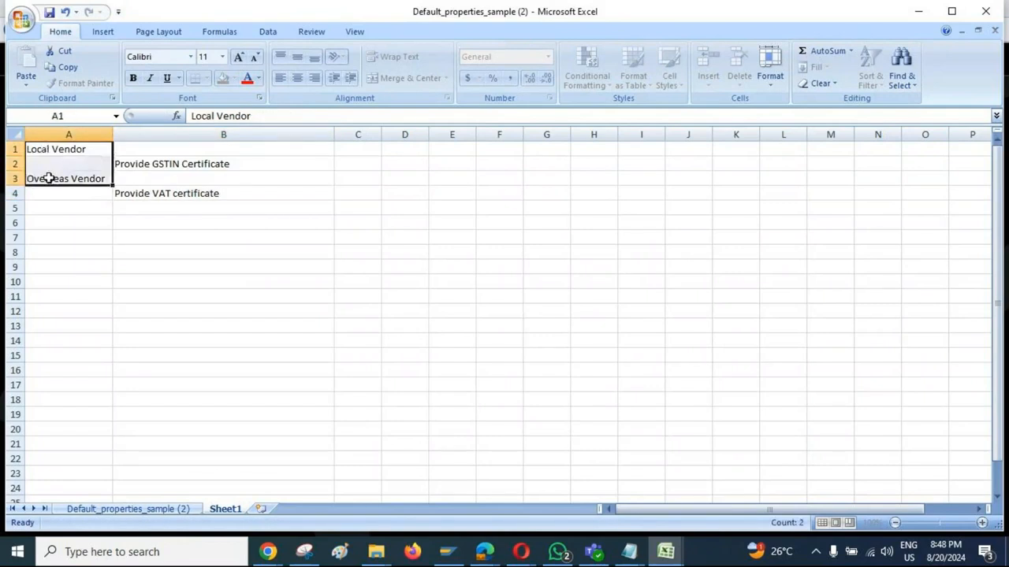
click(157, 168)
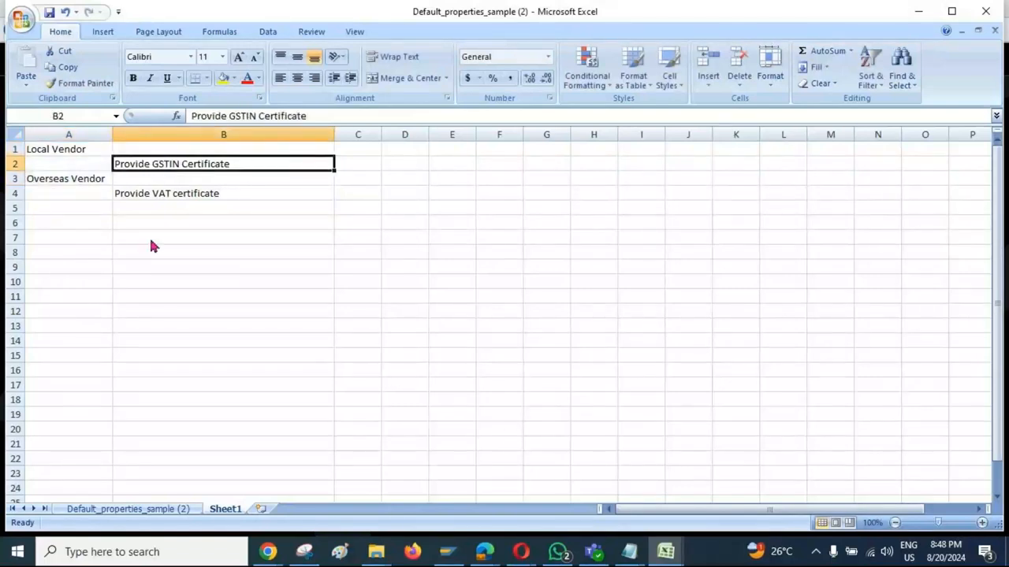
drag(63, 149, 175, 164)
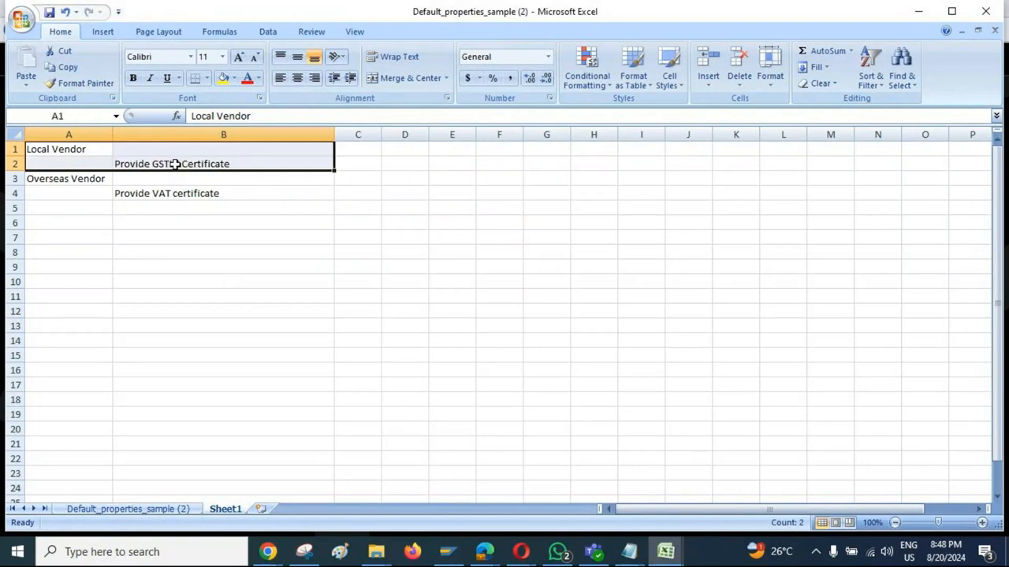
click(166, 196)
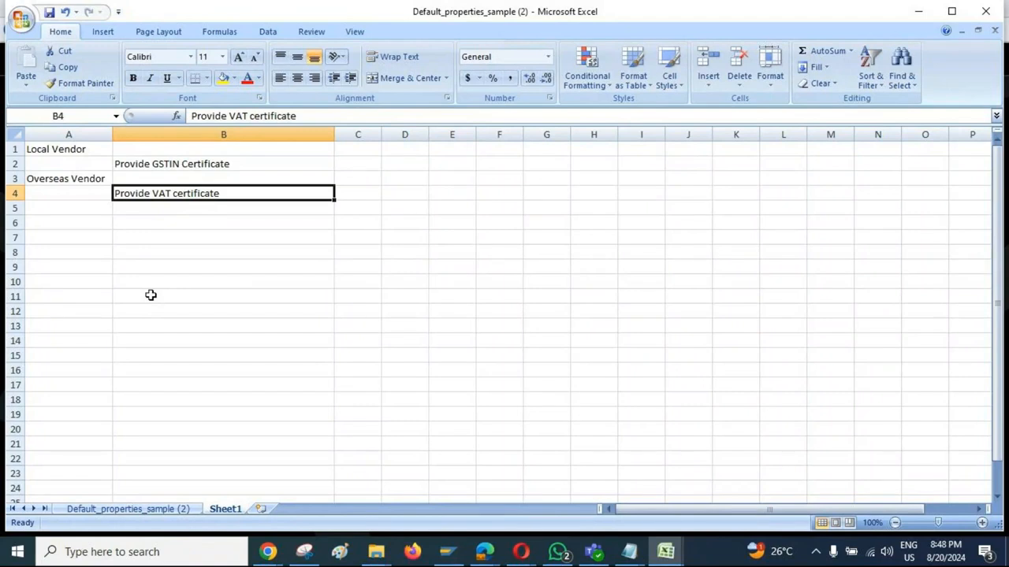
click(55, 185)
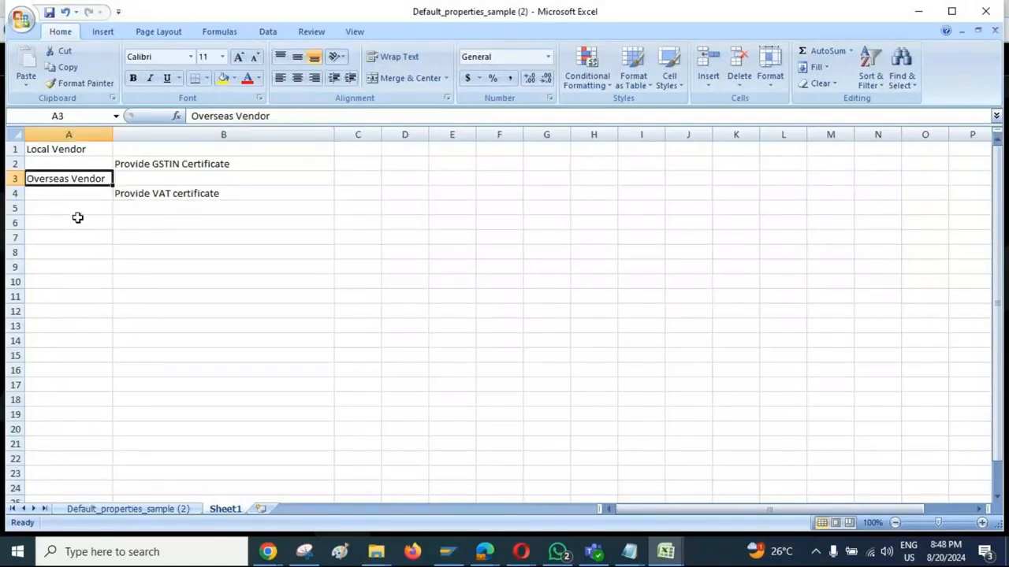
click(161, 196)
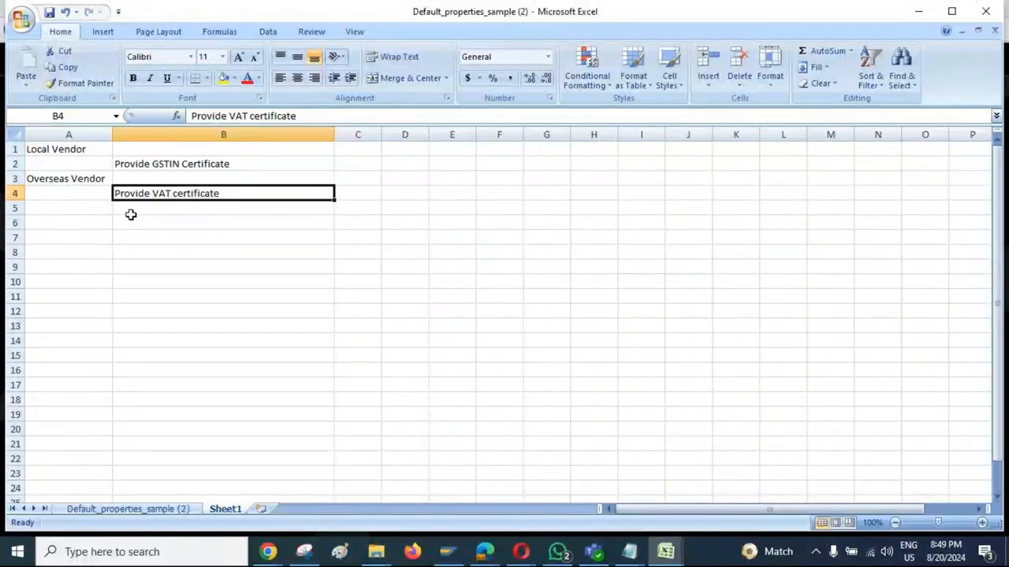
click(75, 149)
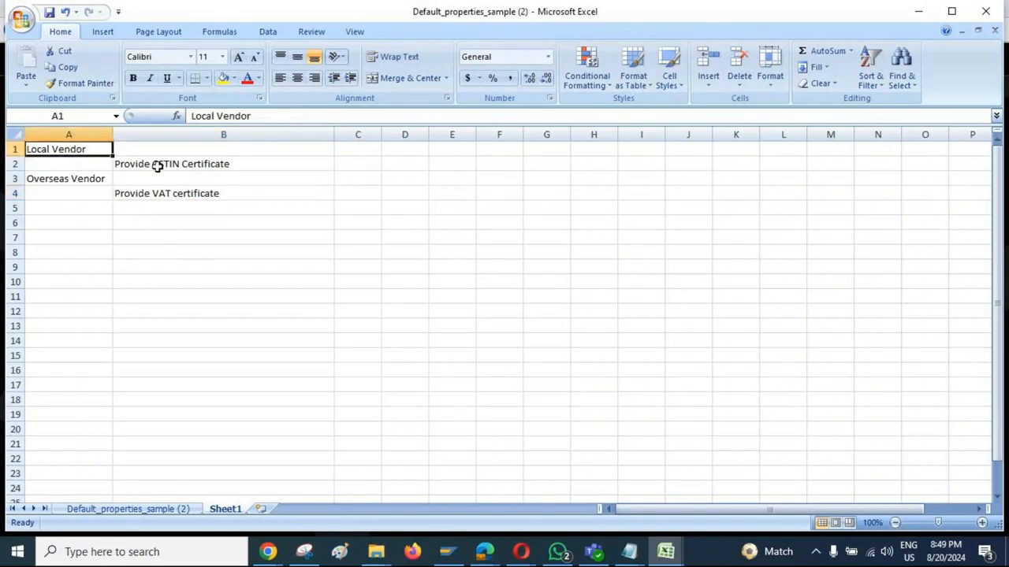
drag(260, 120, 171, 126)
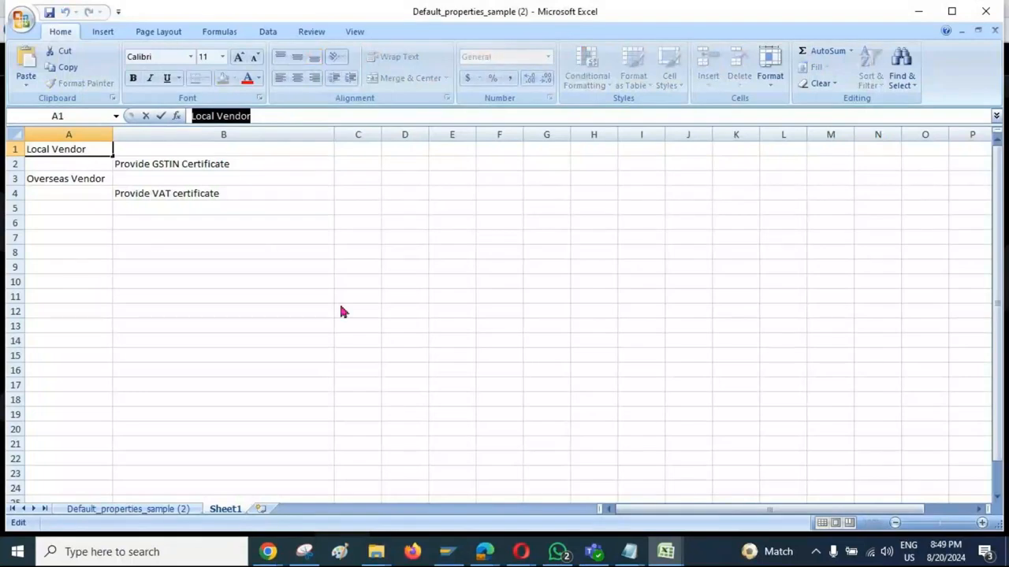
Step: Switch to the Ariba browser window and add a question named "Vendor Type/" inside the Additional Information section
click(485, 552)
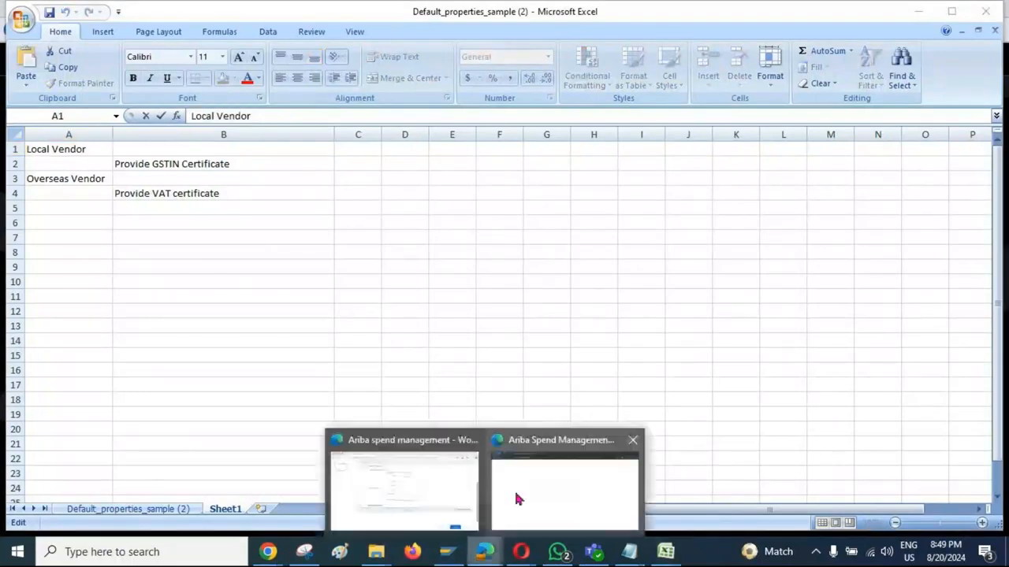
click(513, 490)
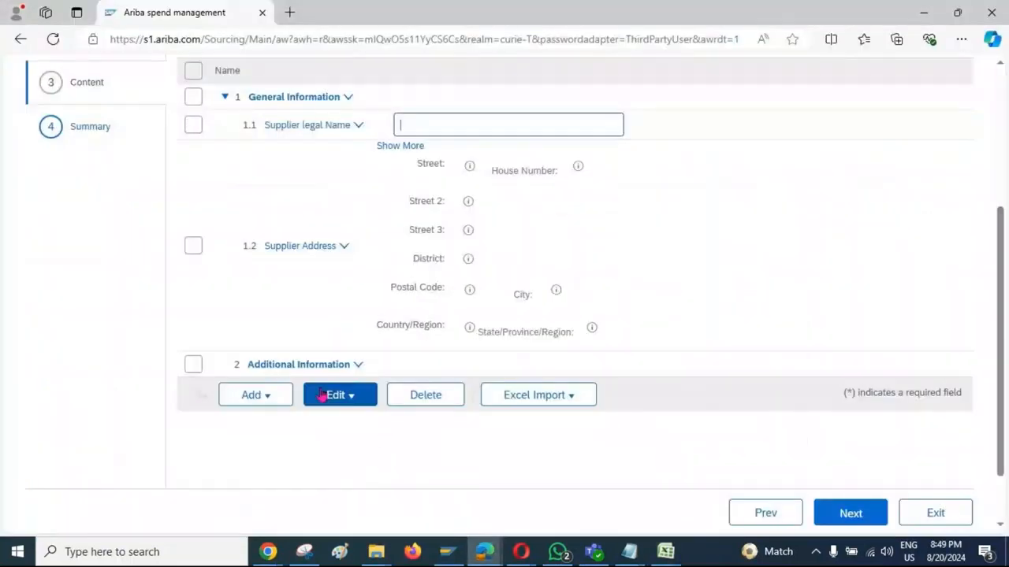
click(193, 366)
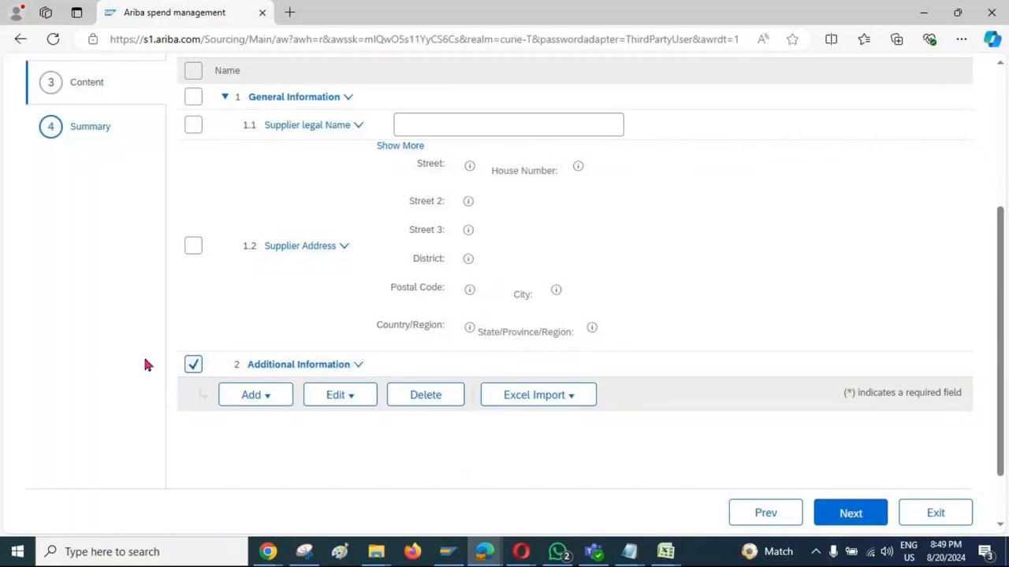
scroll(143, 353, down, 2)
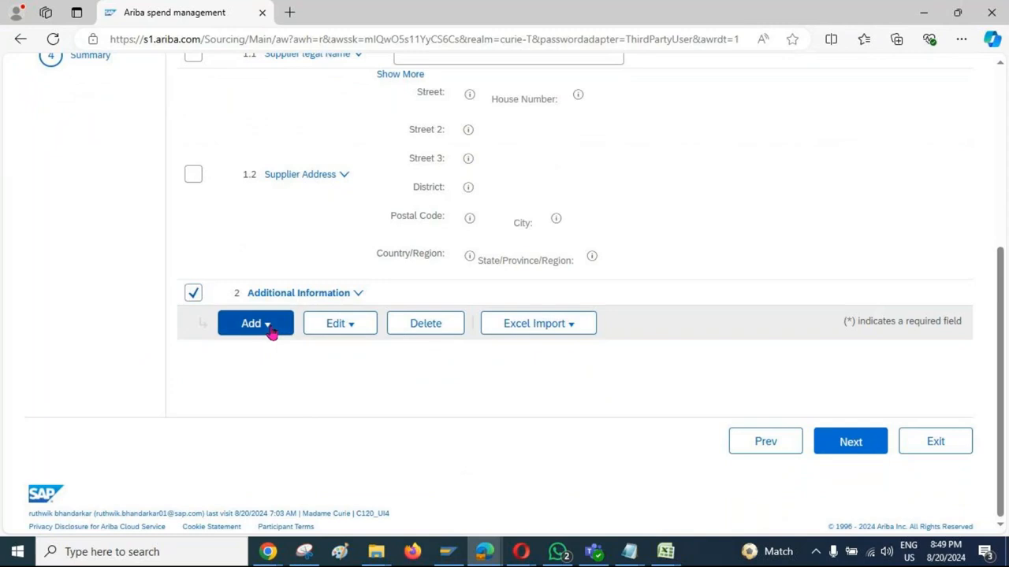
click(265, 327)
click(261, 385)
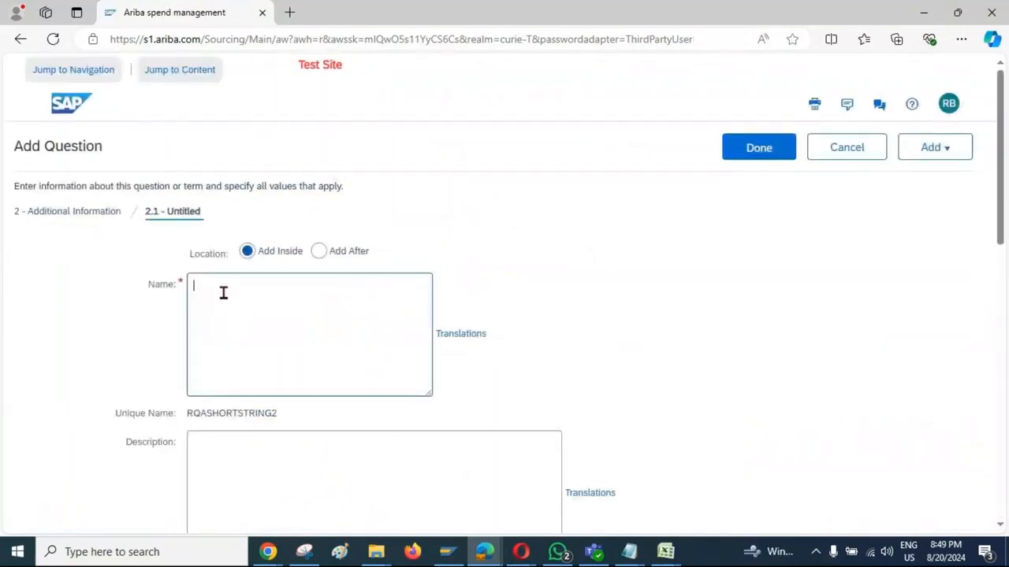
text(Vendor Type/)
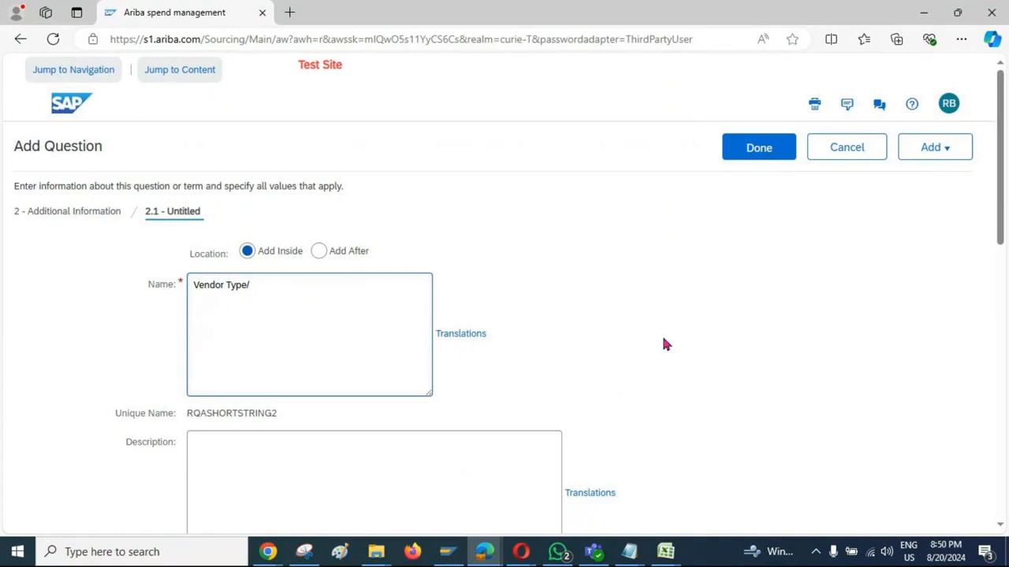
Step: Review the answer type of the Vendor Type/ question and set its acceptable values to List of Choices
scroll(665, 344, down, 2)
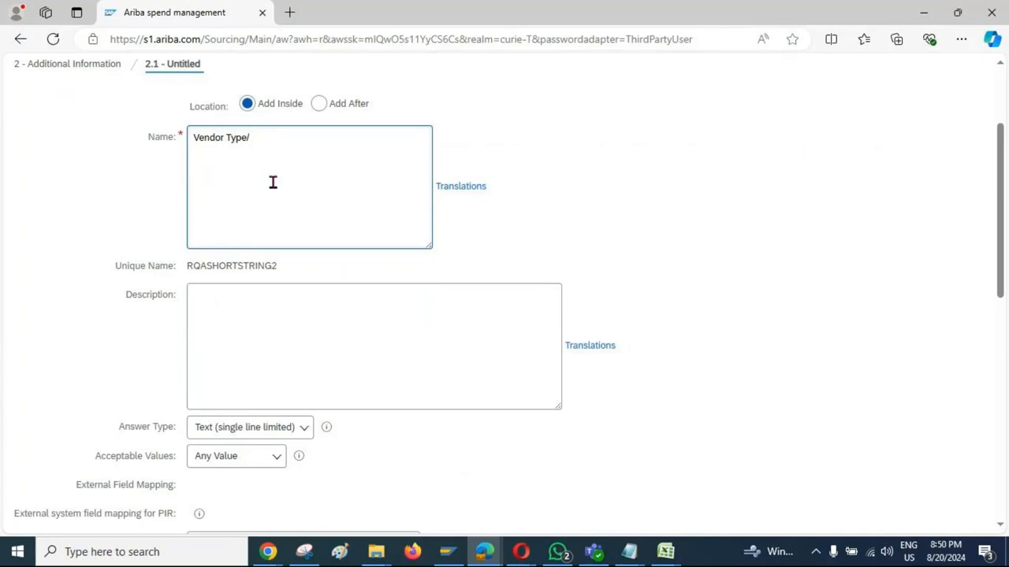
scroll(124, 253, down, 2)
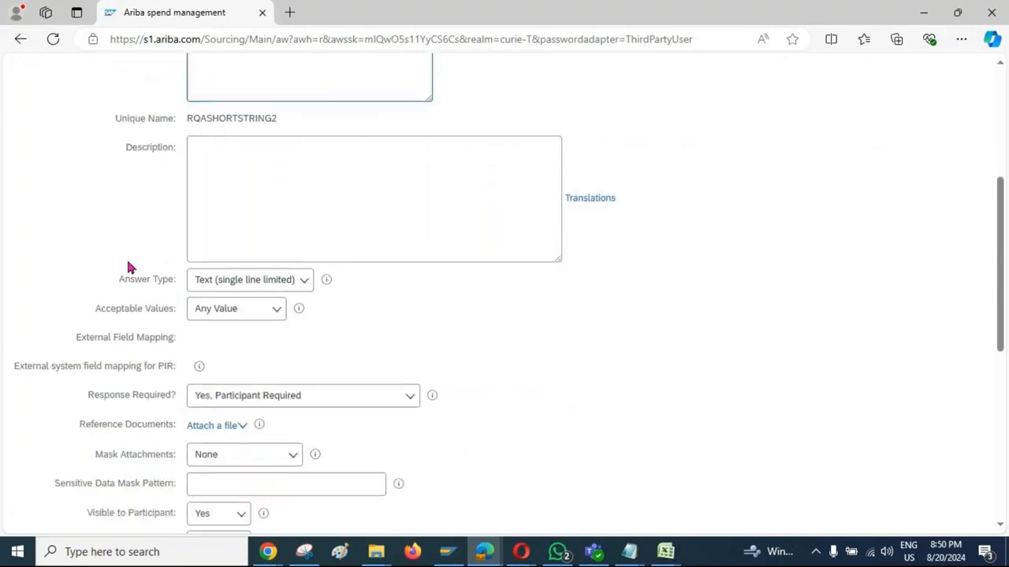
drag(123, 279, 386, 278)
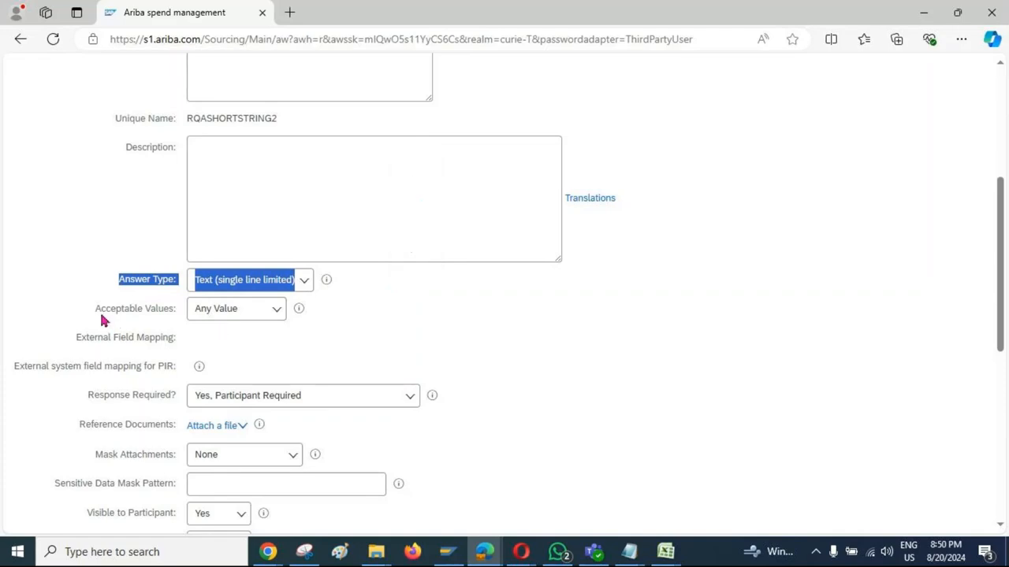
drag(99, 309, 171, 318)
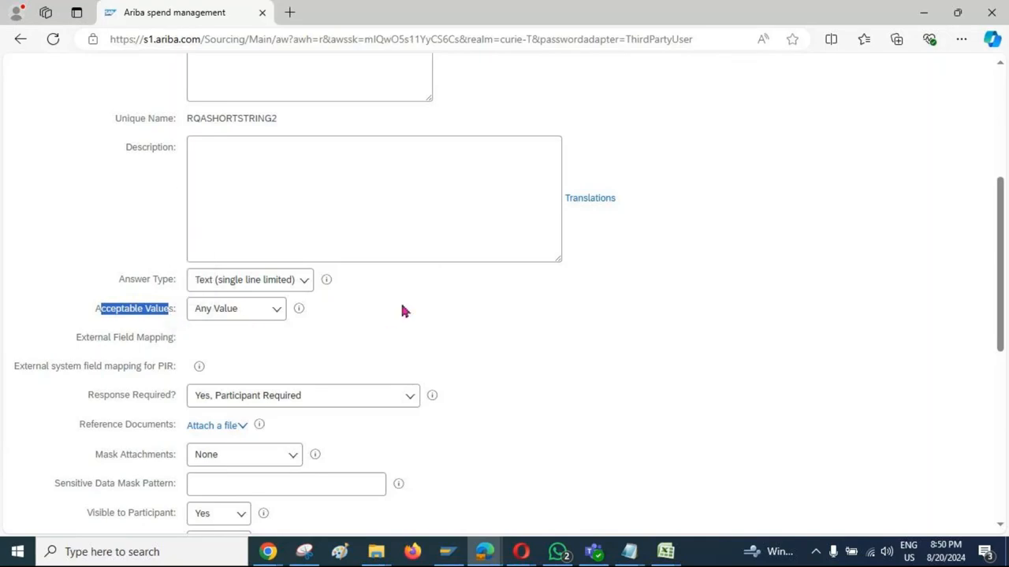
click(158, 321)
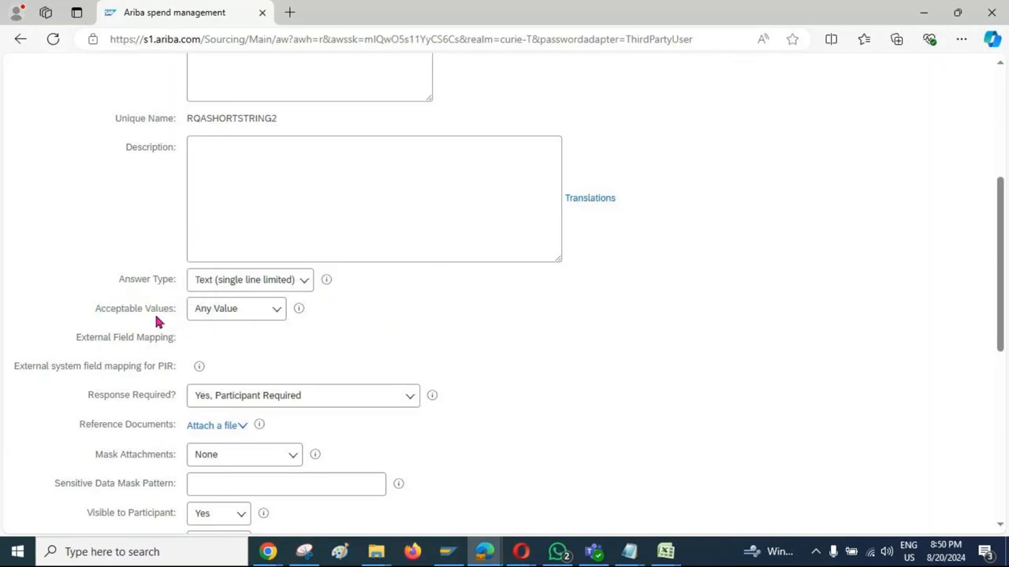
click(274, 317)
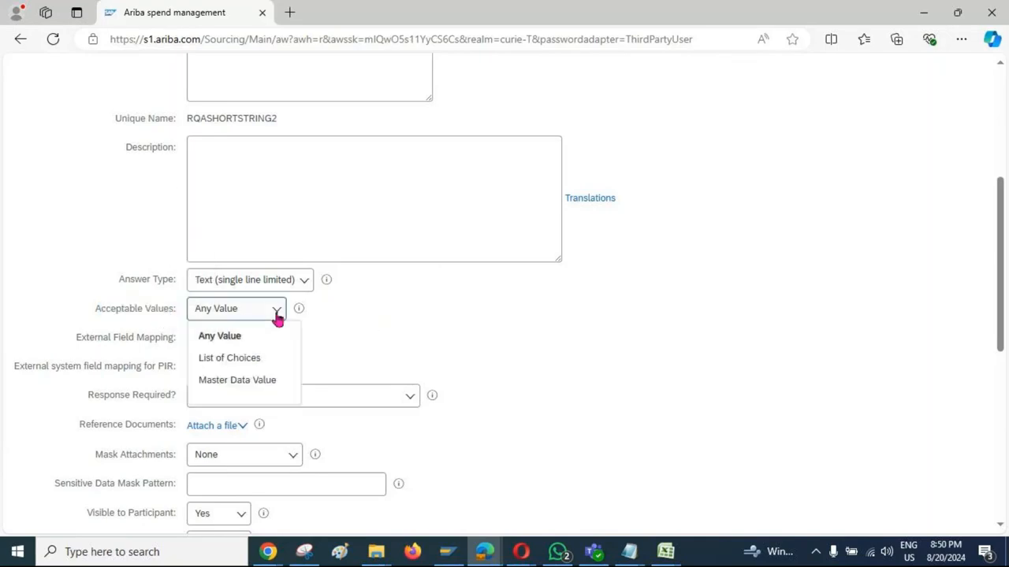
click(237, 361)
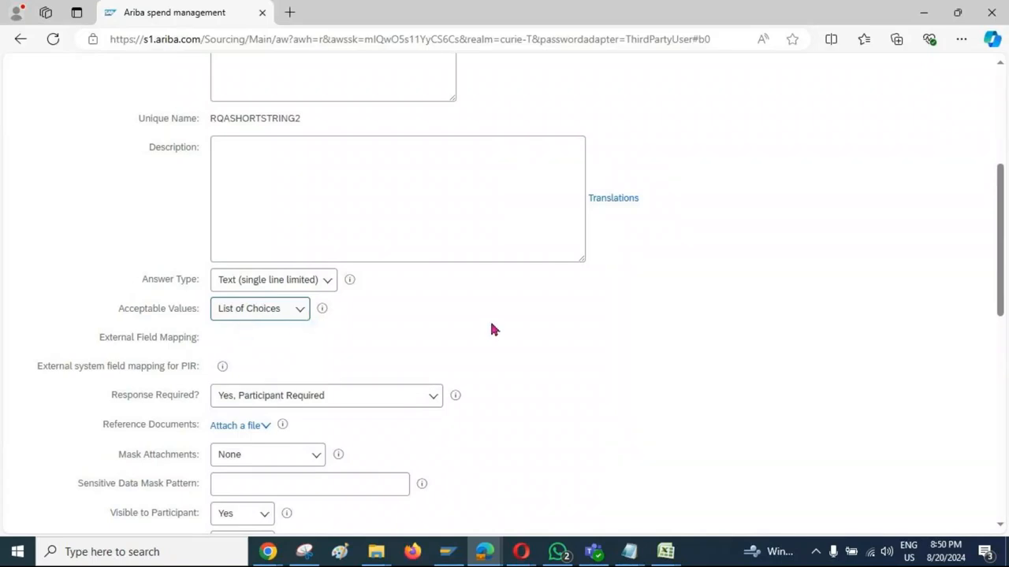
Step: Enter "Local Vendor" and "Overseas Vendor" as the two choices of the Vendor Type/ question
scroll(489, 319, down, 4)
scroll(491, 325, down, 5)
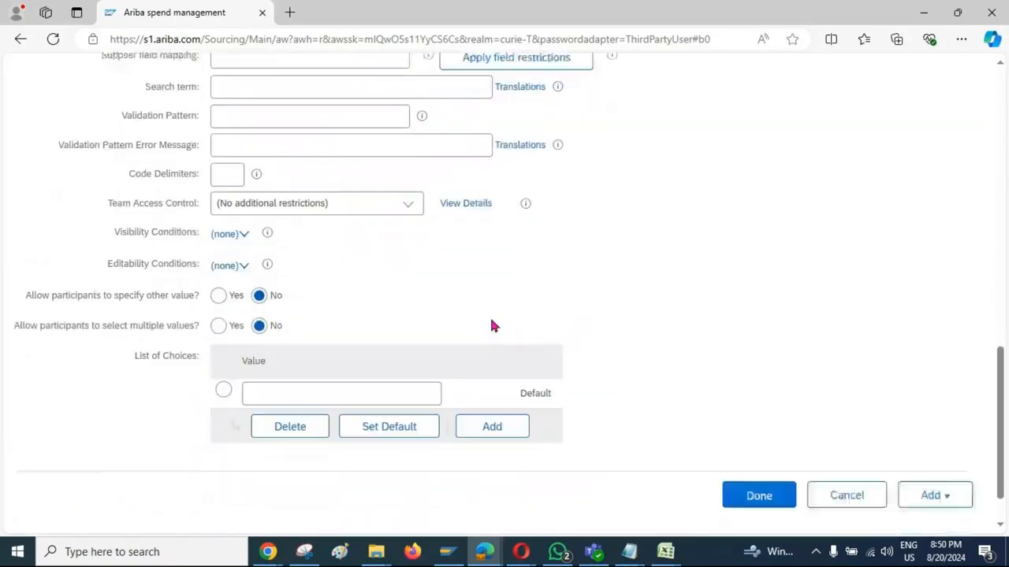
click(298, 341)
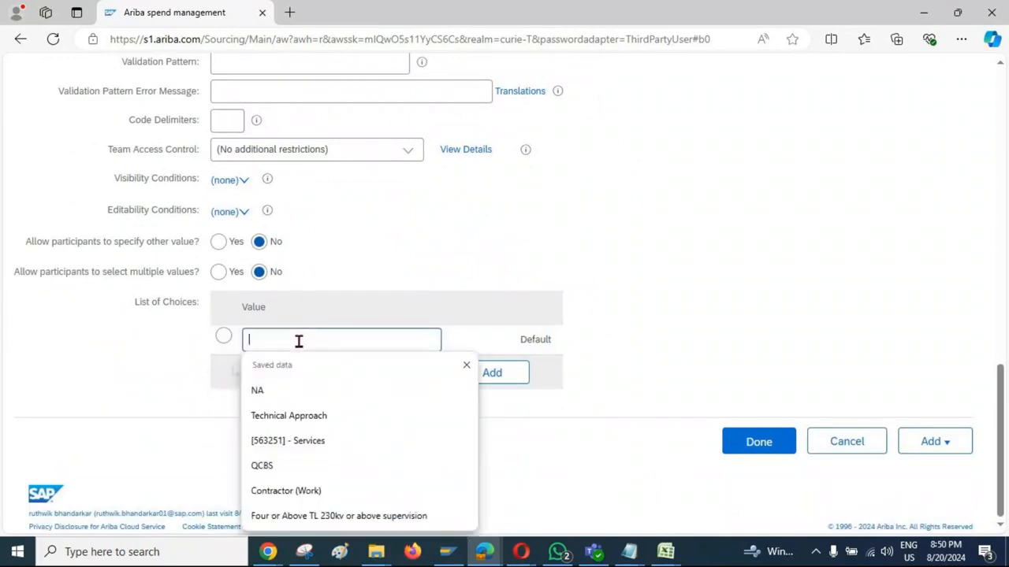
text(Local Vendor)
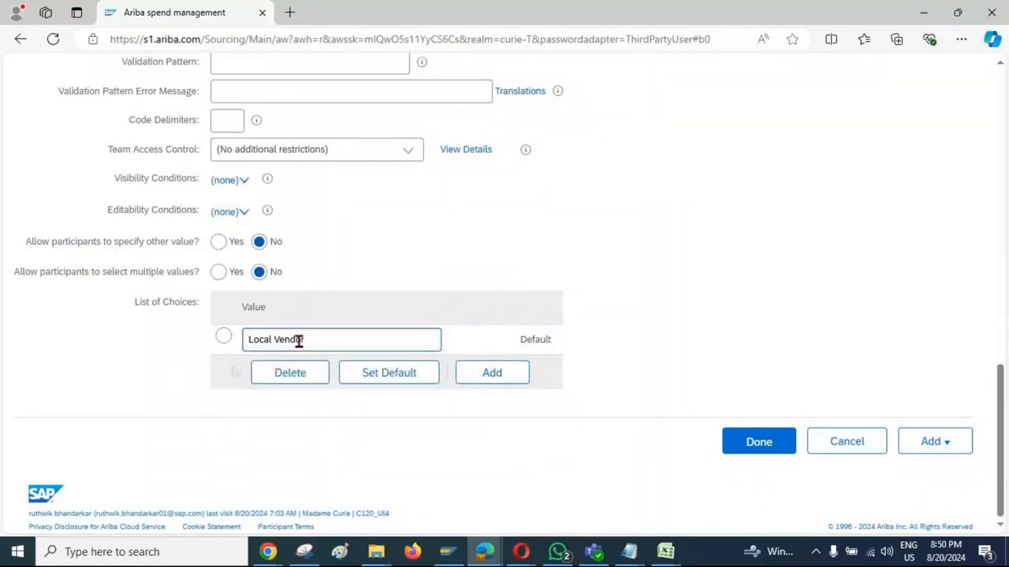
click(498, 386)
click(305, 371)
text(O)
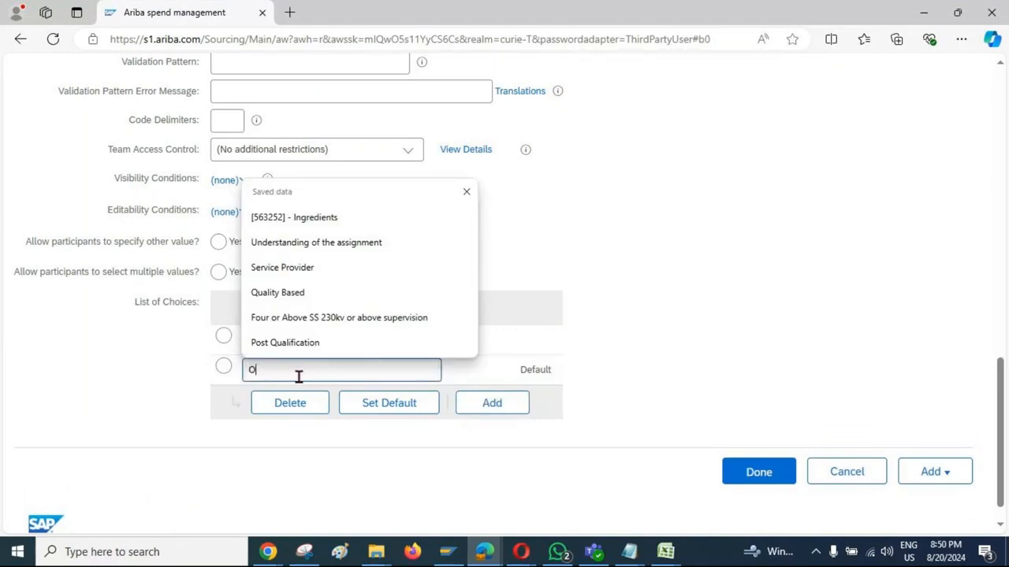
text(verseas Vendor)
click(311, 424)
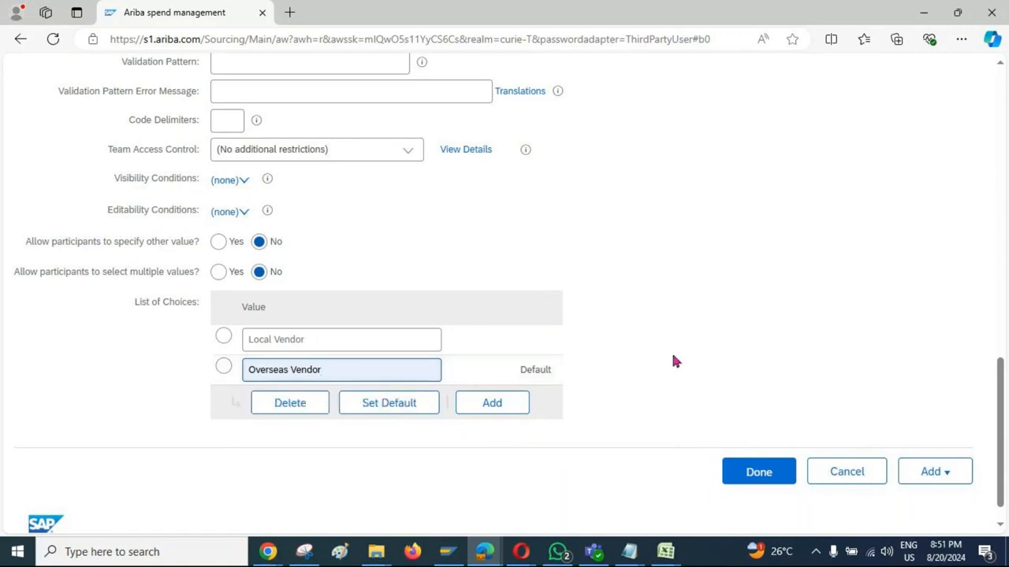
Step: Save the Vendor Type/ question and check its answer choices in the questionnaire content
scroll(673, 361, up, 15)
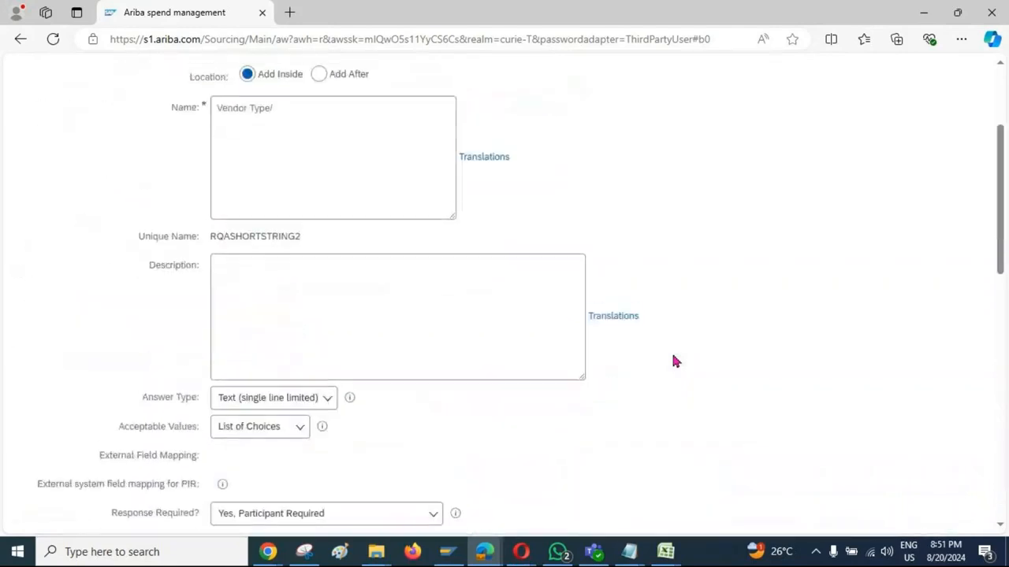
click(752, 152)
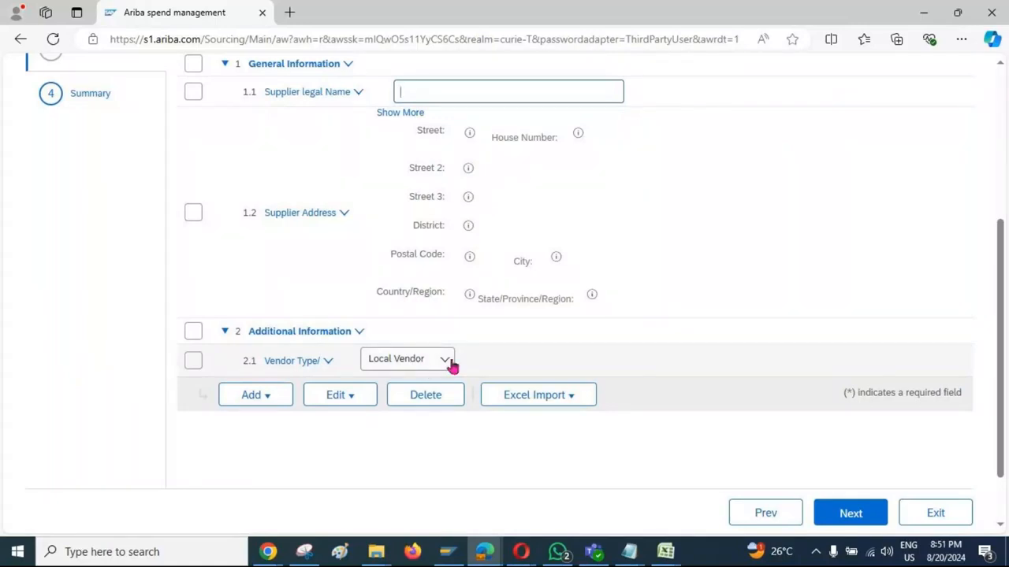
click(446, 366)
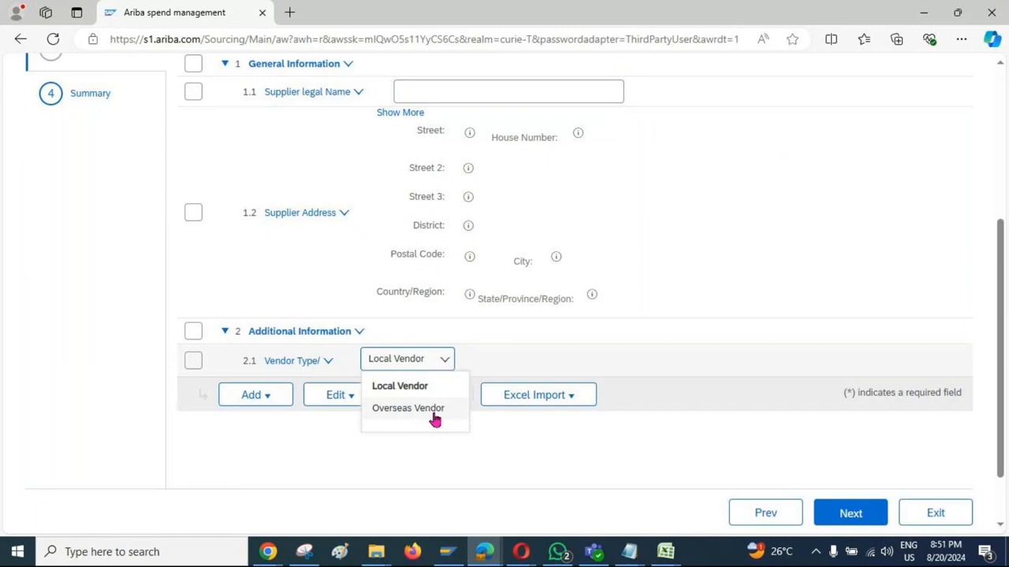
click(213, 446)
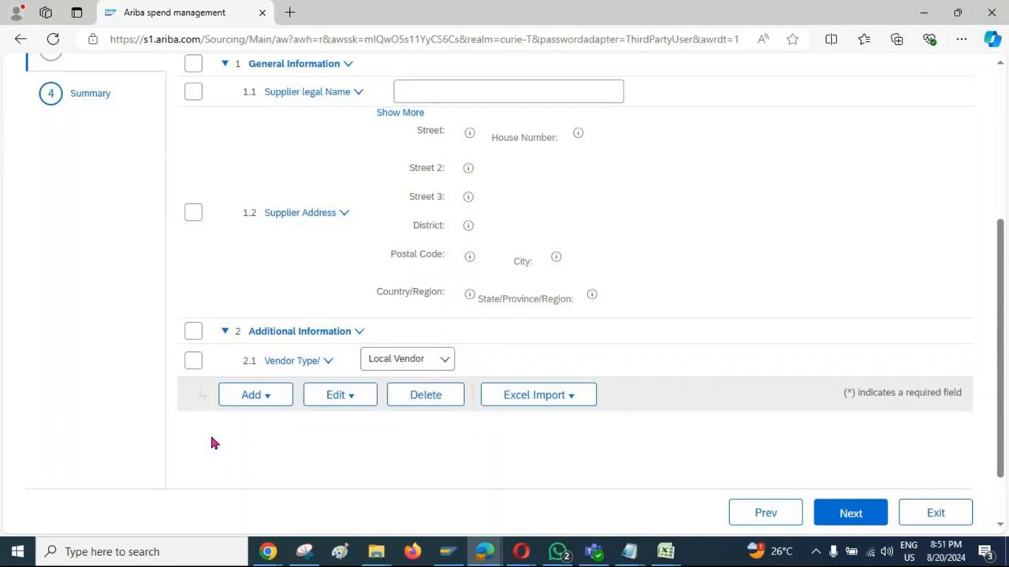
Step: Start a new question following Vendor Type/ and name it "Provide GSTIN Certificate", copying the text from cell B2 of the Excel workbook
click(195, 362)
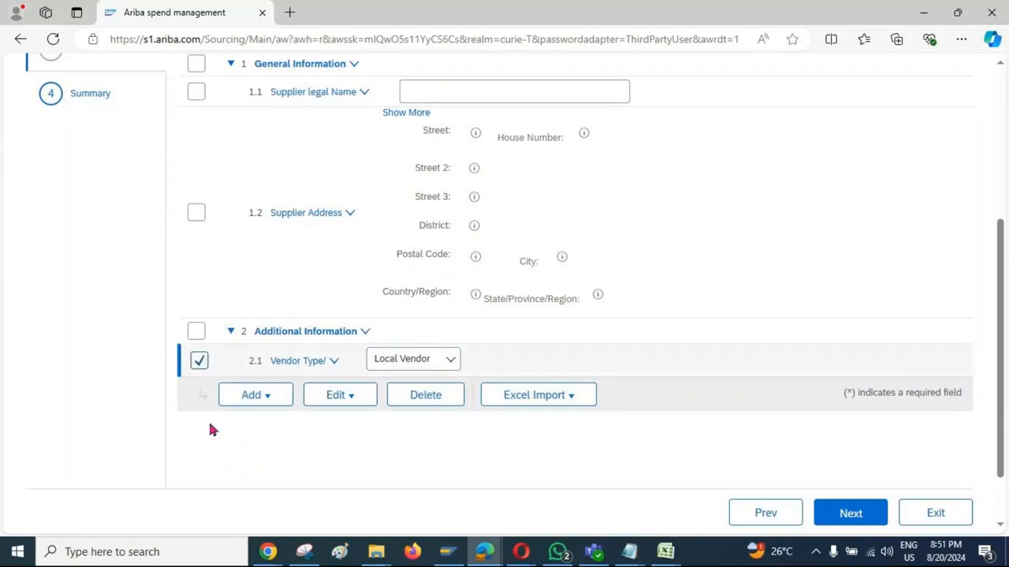
click(270, 402)
click(281, 448)
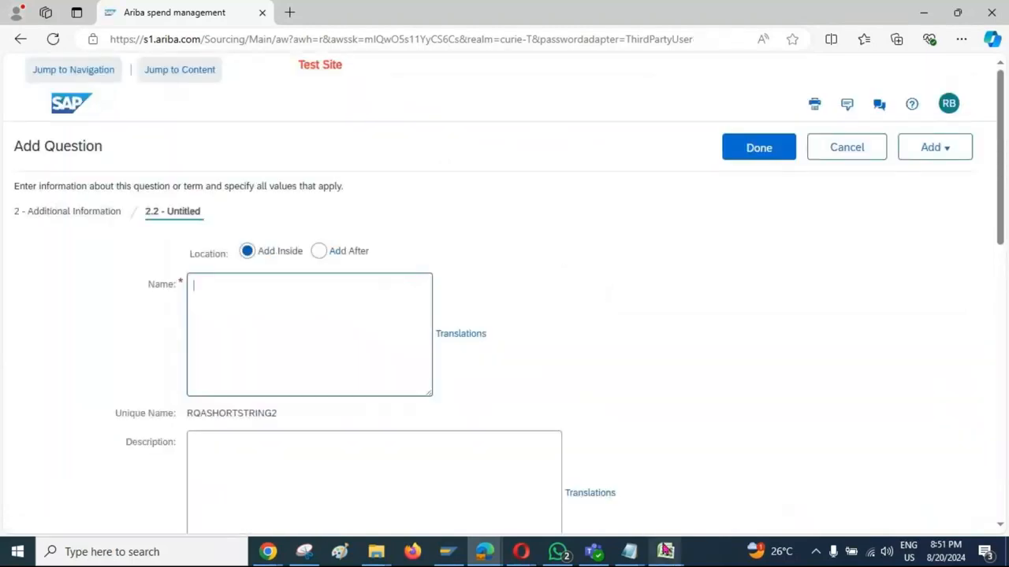
mouse_move(664, 549)
click(815, 475)
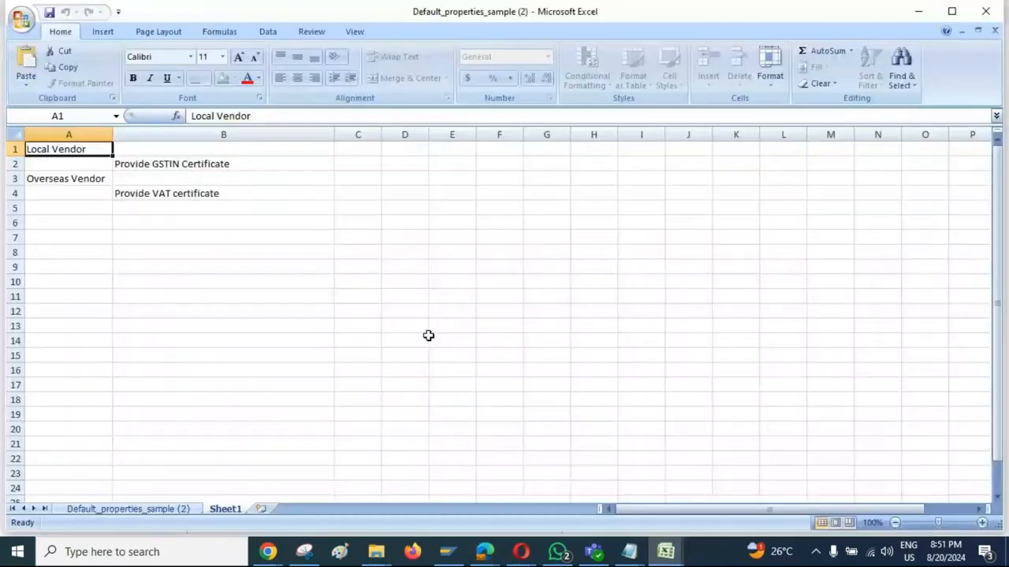
click(201, 165)
key(ctrl+c)
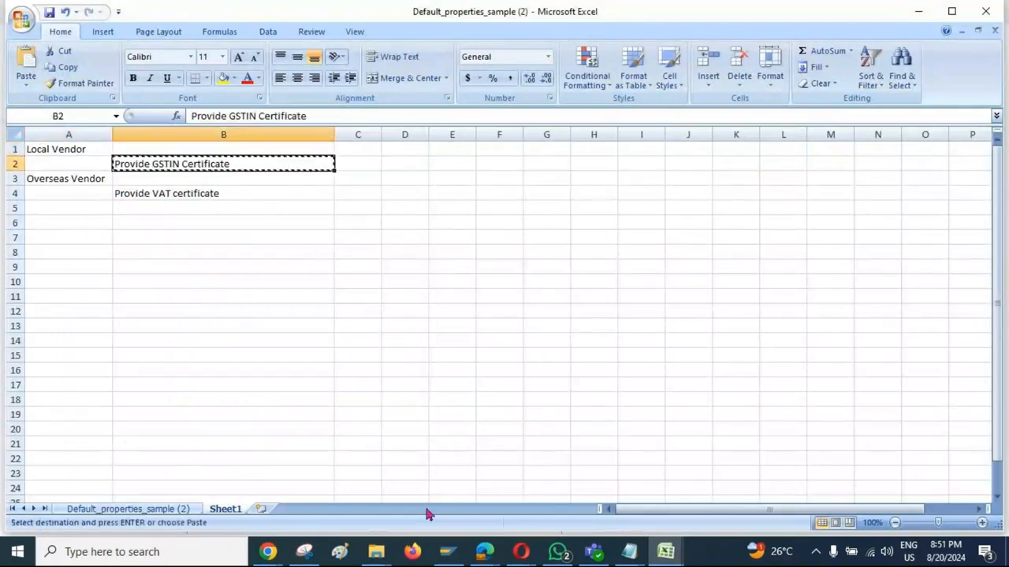
mouse_move(484, 552)
click(426, 492)
click(243, 301)
key(ctrl+v)
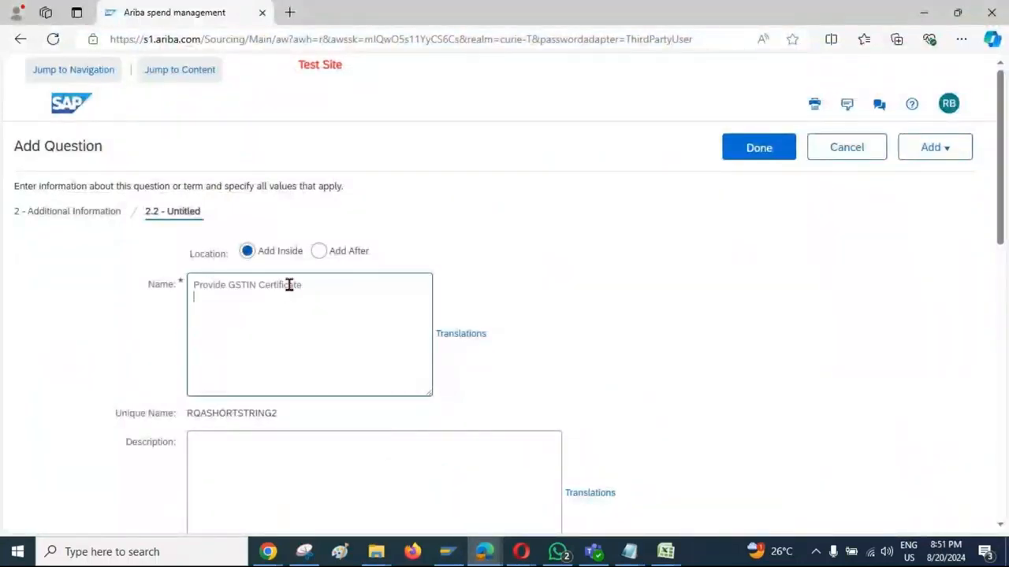
Step: Set the answer type of the Provide GSTIN Certificate question to Attachment and save the question
scroll(549, 302, down, 2)
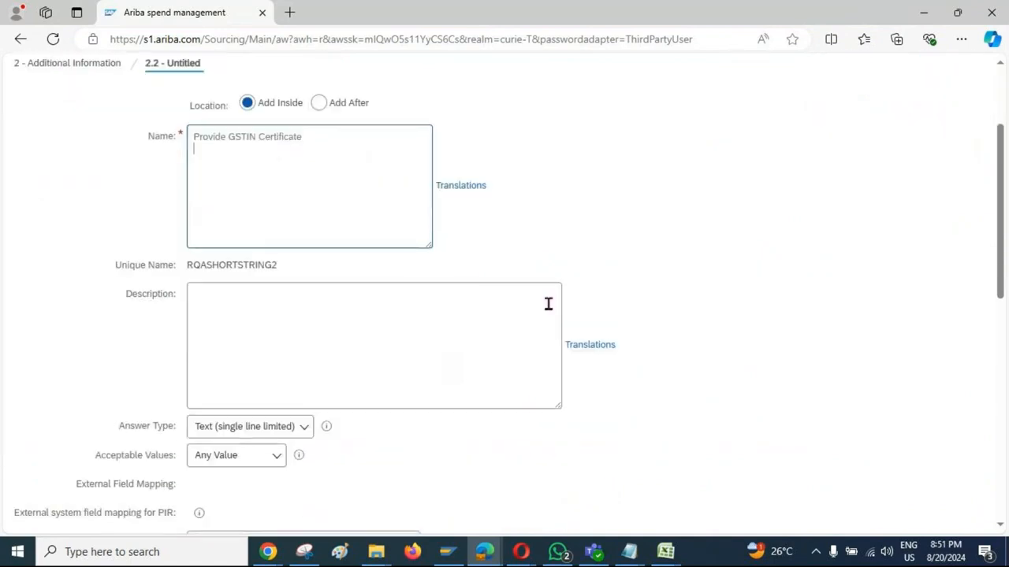
scroll(473, 295, down, 3)
click(306, 210)
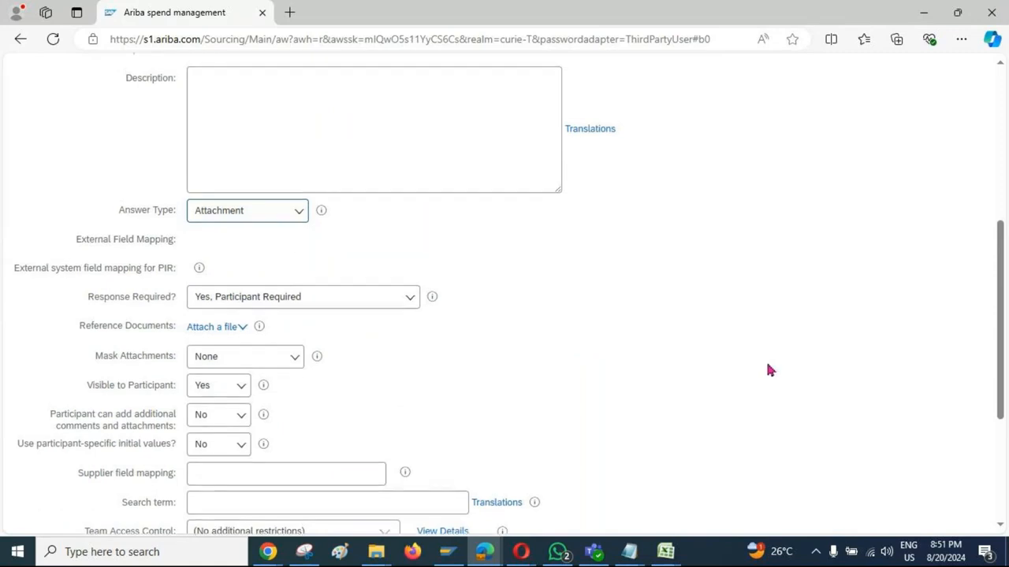
scroll(766, 363, up, 5)
click(762, 157)
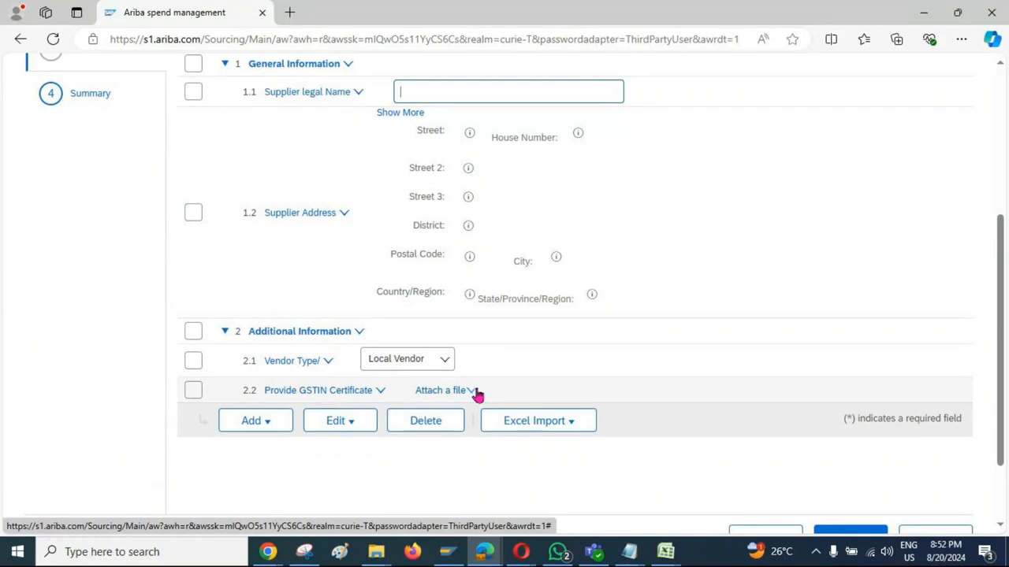
Step: Start a new question inside the Additional Information section and name it "Provide VAT certificate", copying the text from cell B4 of the Excel workbook
click(193, 332)
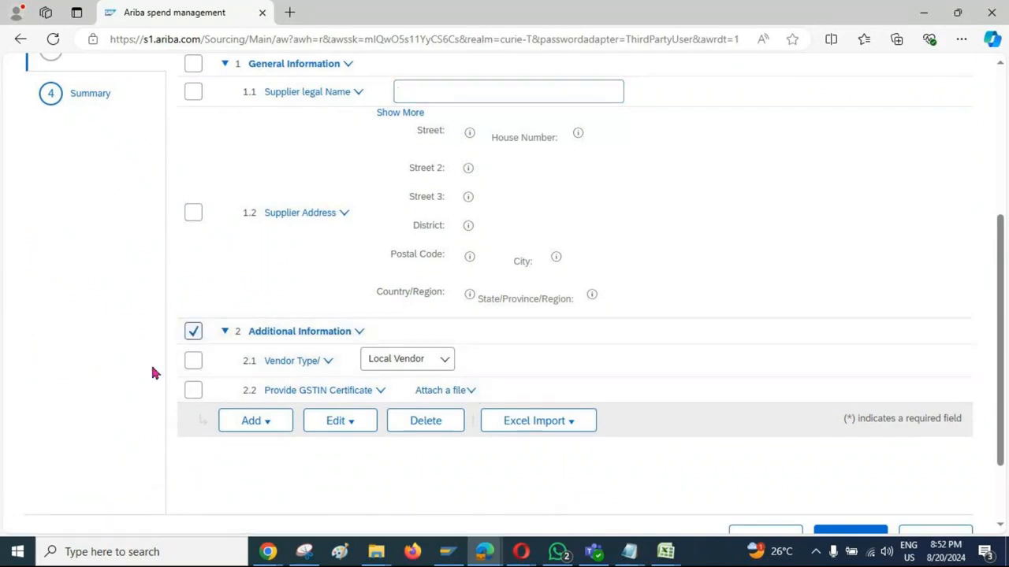
scroll(140, 379, down, 2)
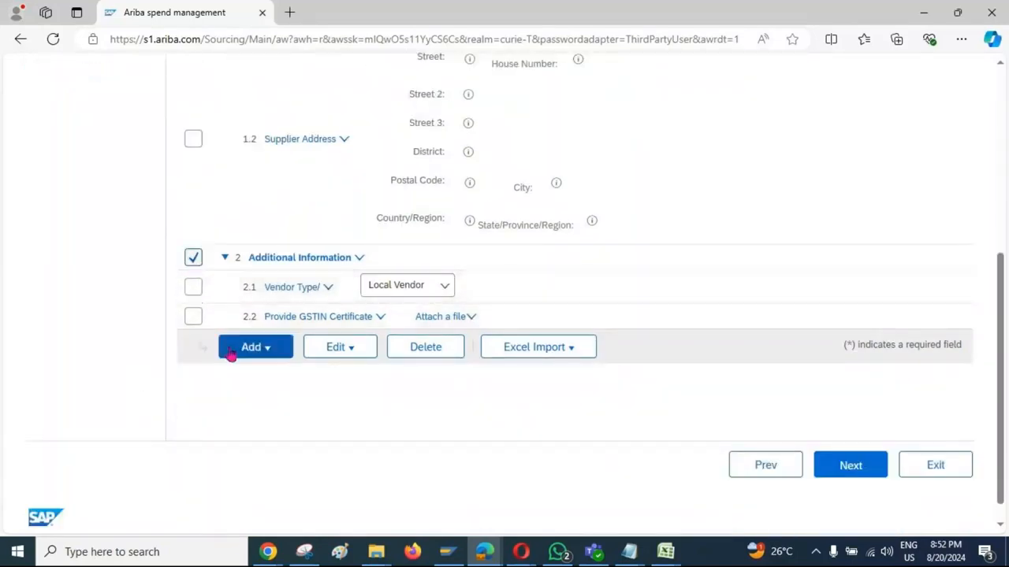
click(272, 352)
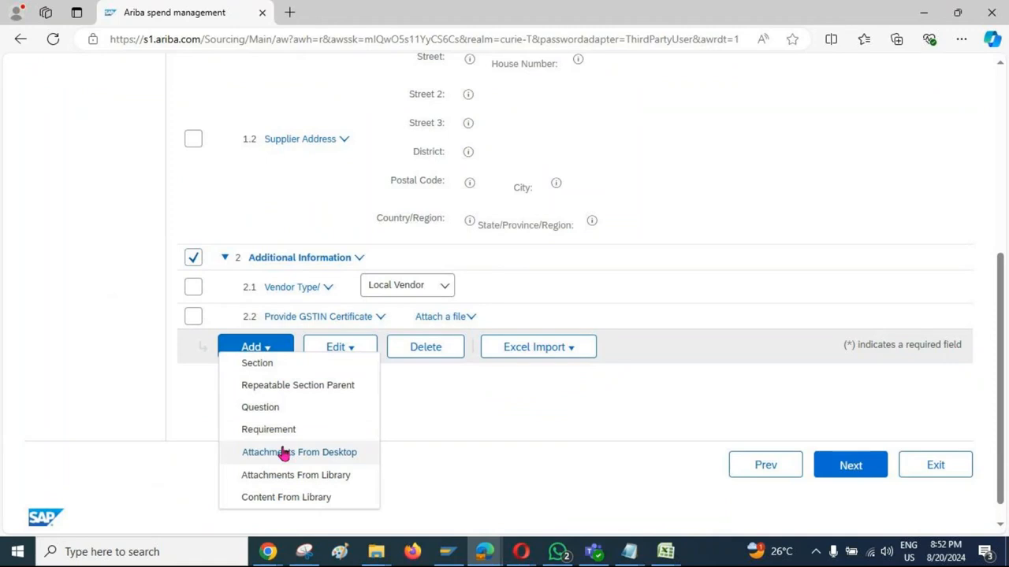
click(268, 410)
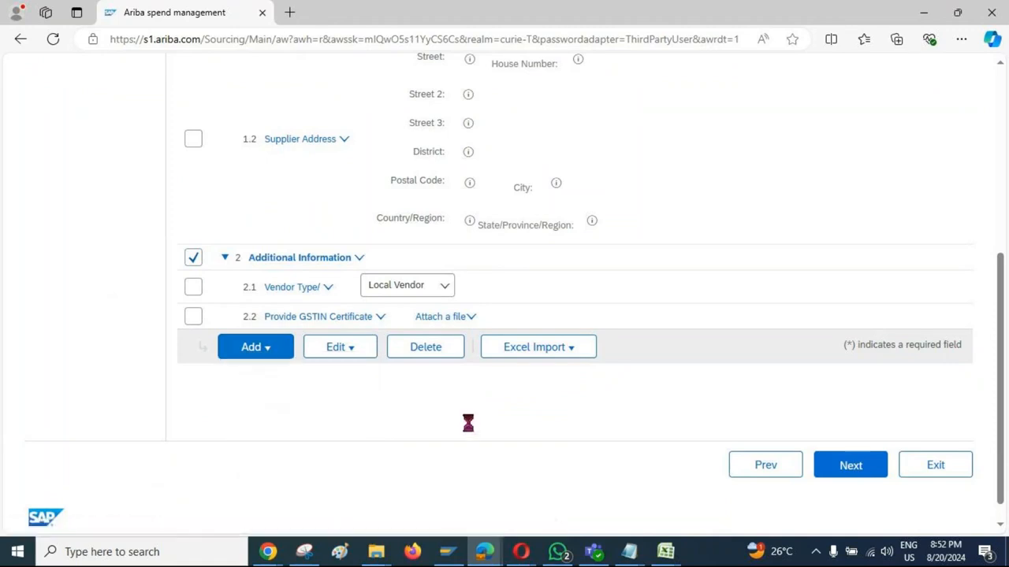
mouse_move(666, 551)
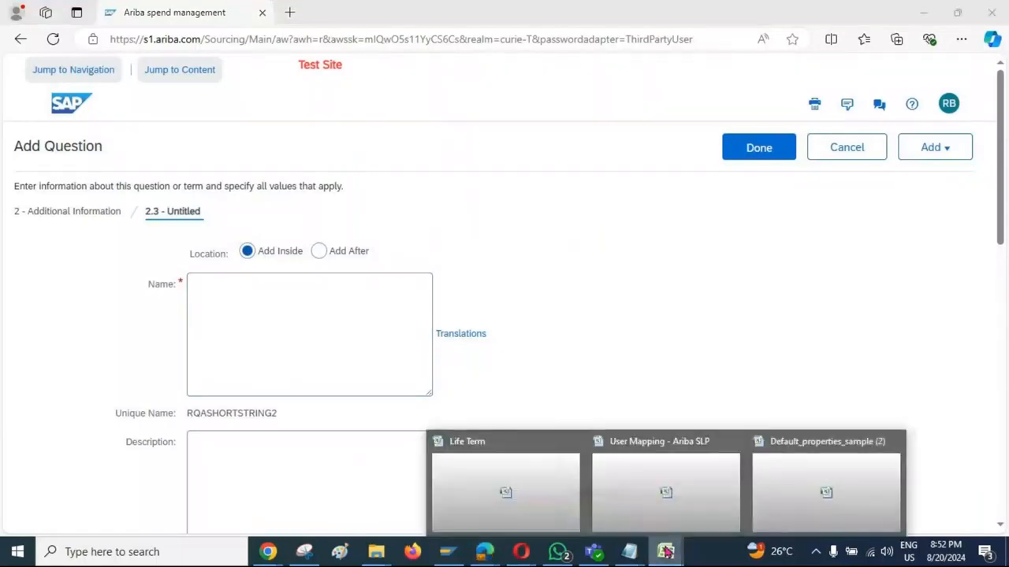
click(803, 489)
click(236, 194)
key(ctrl+c)
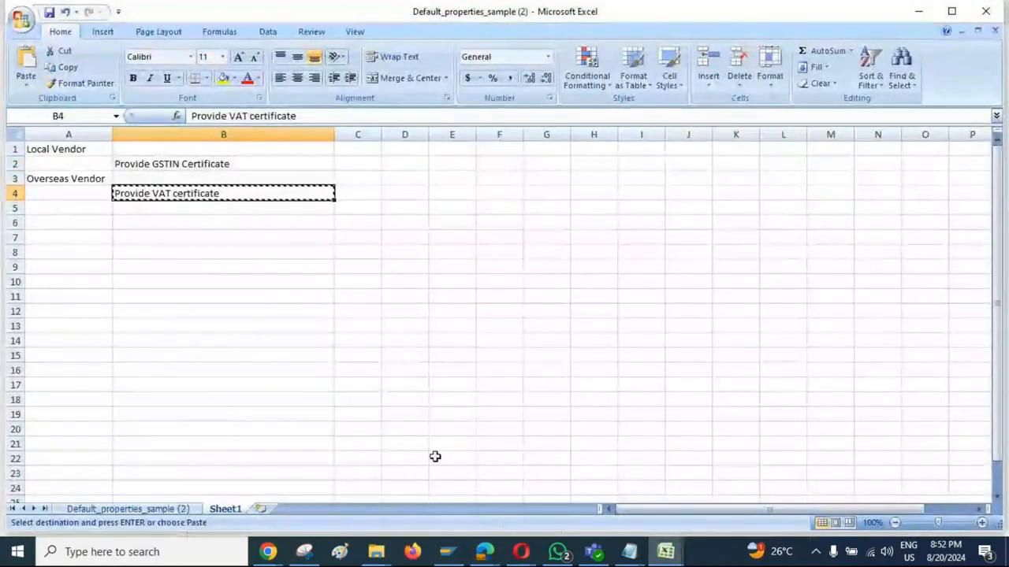
click(484, 552)
click(404, 480)
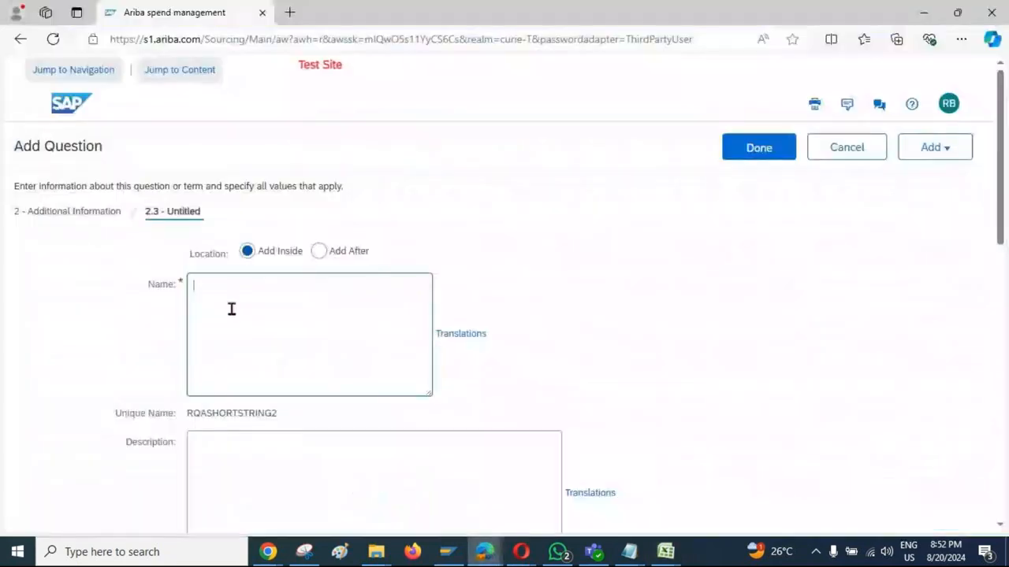
key(ctrl+v)
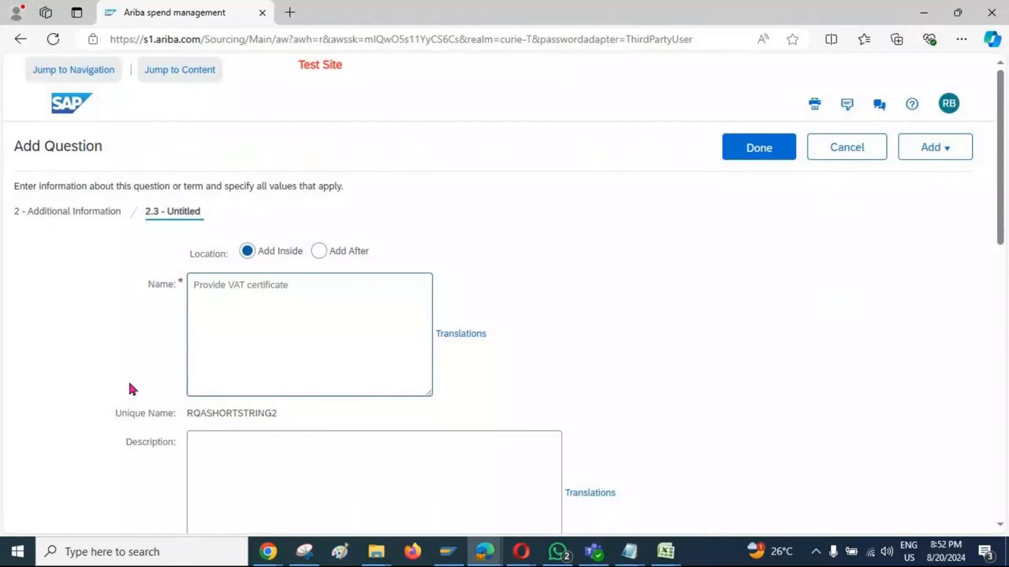
Step: Set the answer type of the Provide VAT certificate question to Attachment and save the question
scroll(128, 394, down, 3)
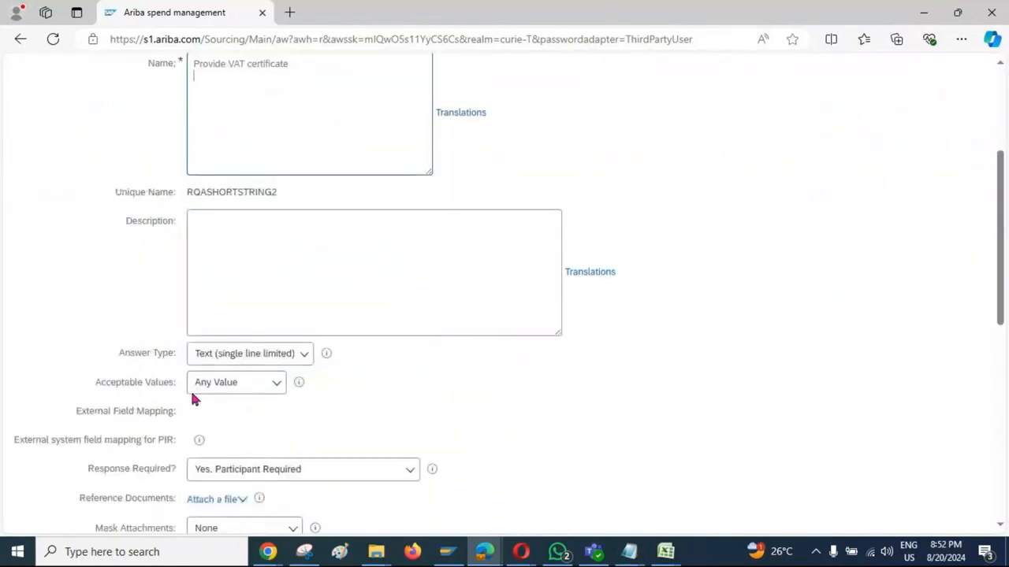
click(309, 358)
scroll(271, 473, down, 3)
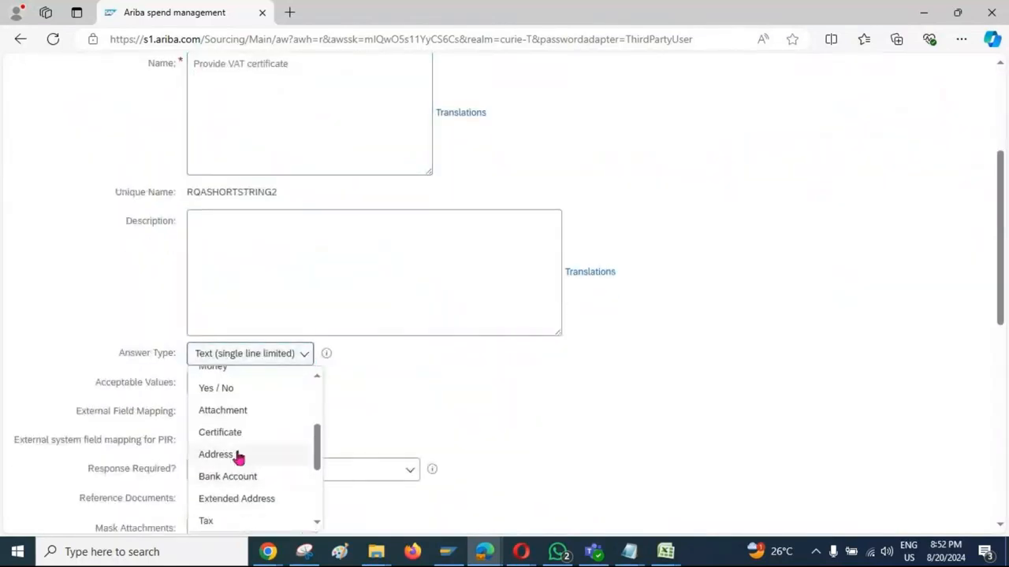
click(239, 410)
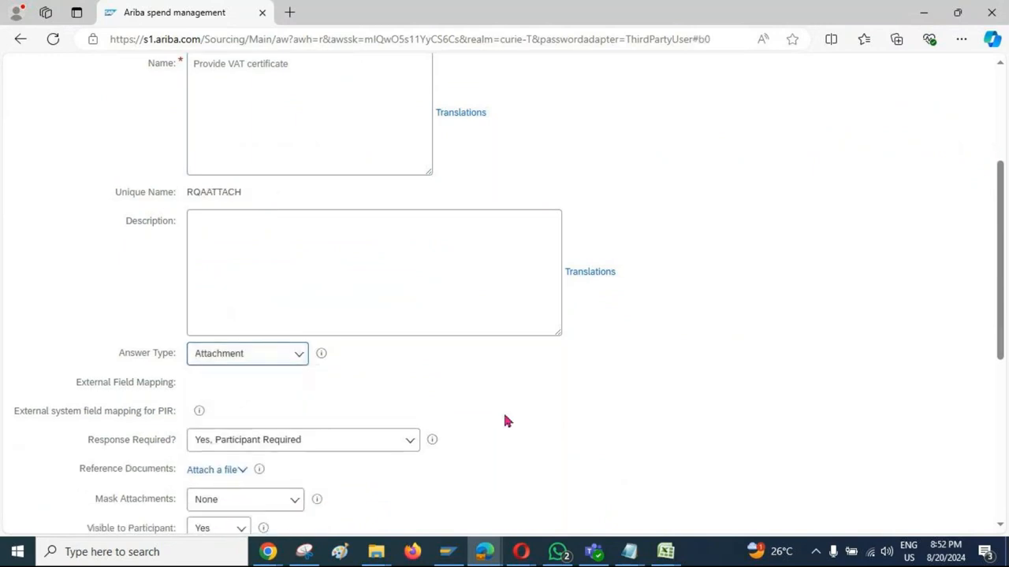
scroll(878, 338, up, 3)
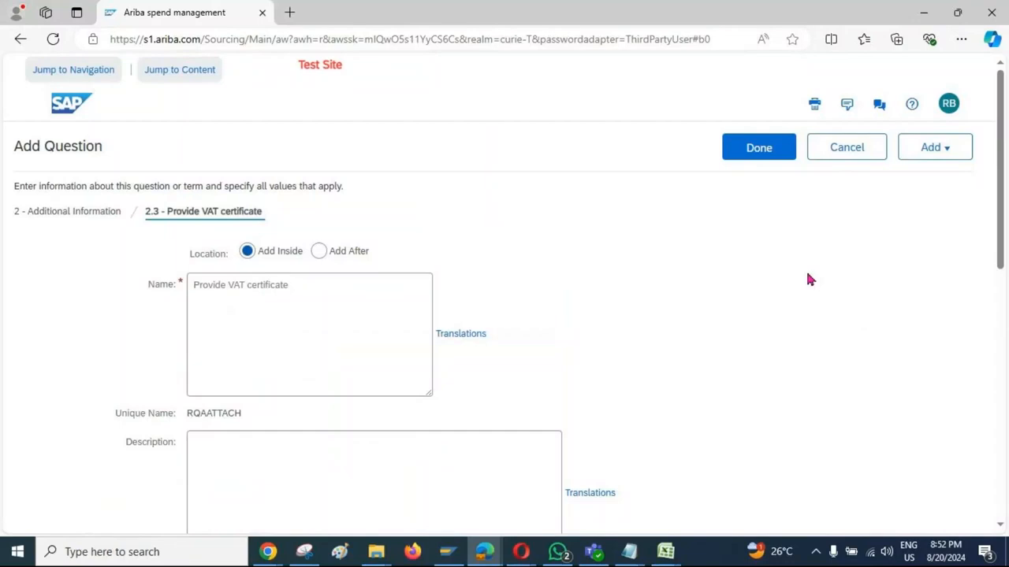
click(754, 149)
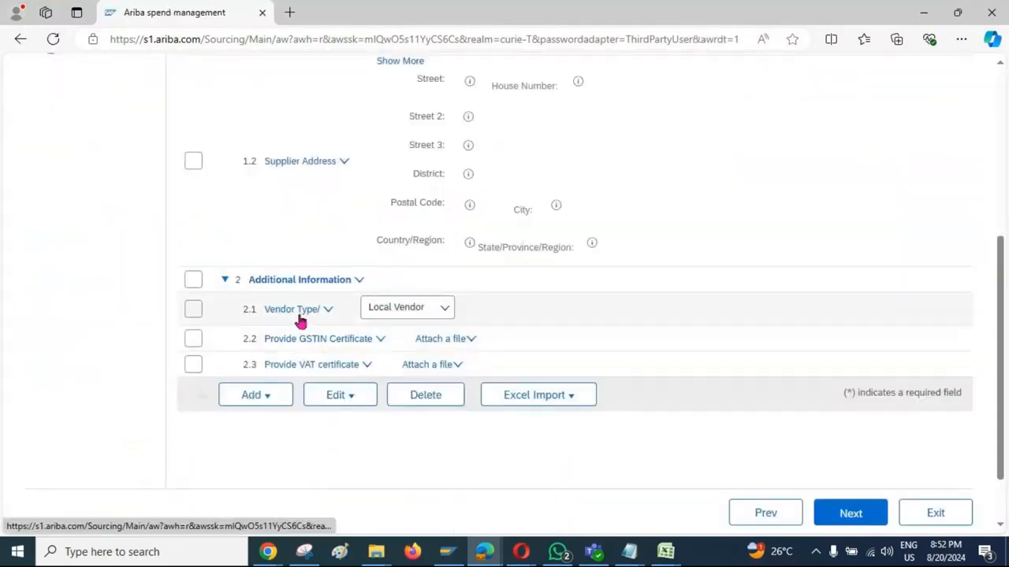
Step: Check the choices of the Vendor Type/ question, edit it to clear its default choice, and save it
click(445, 315)
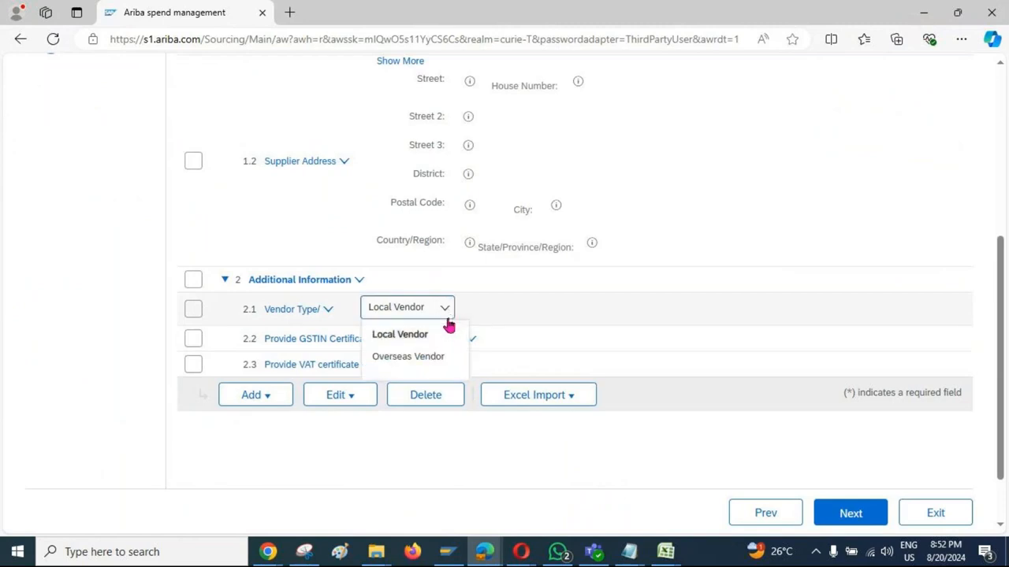
click(356, 432)
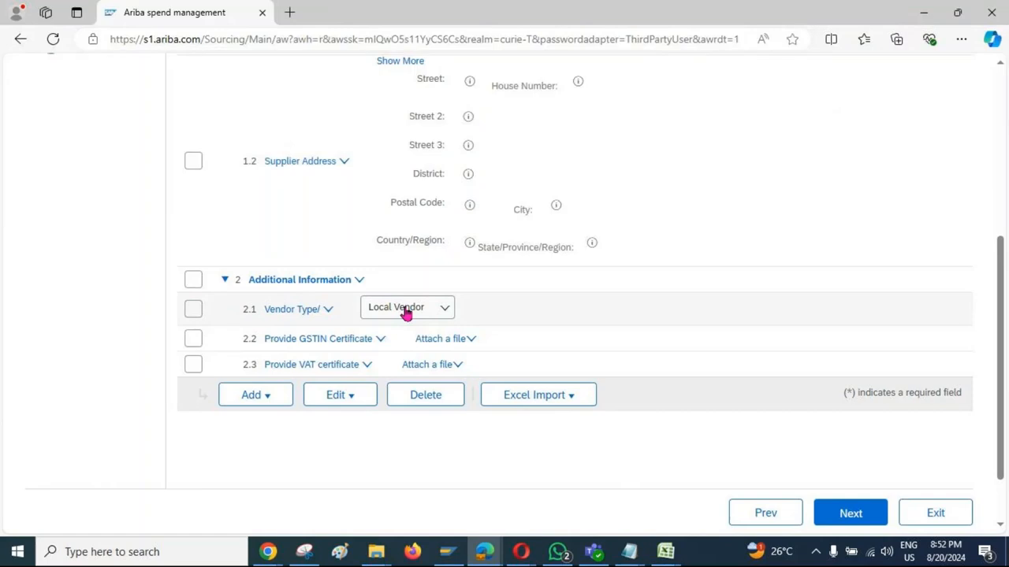
click(329, 313)
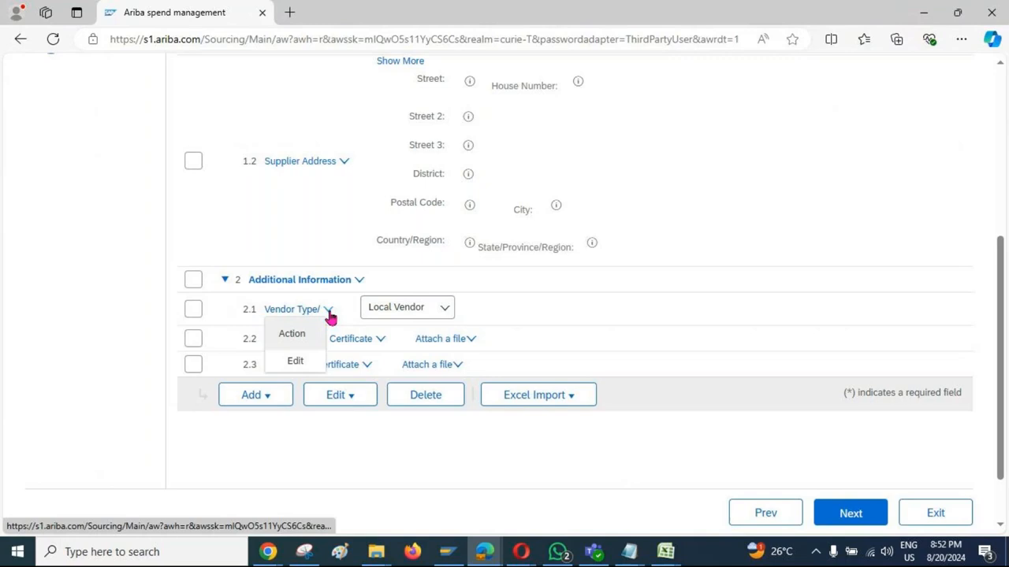
click(295, 362)
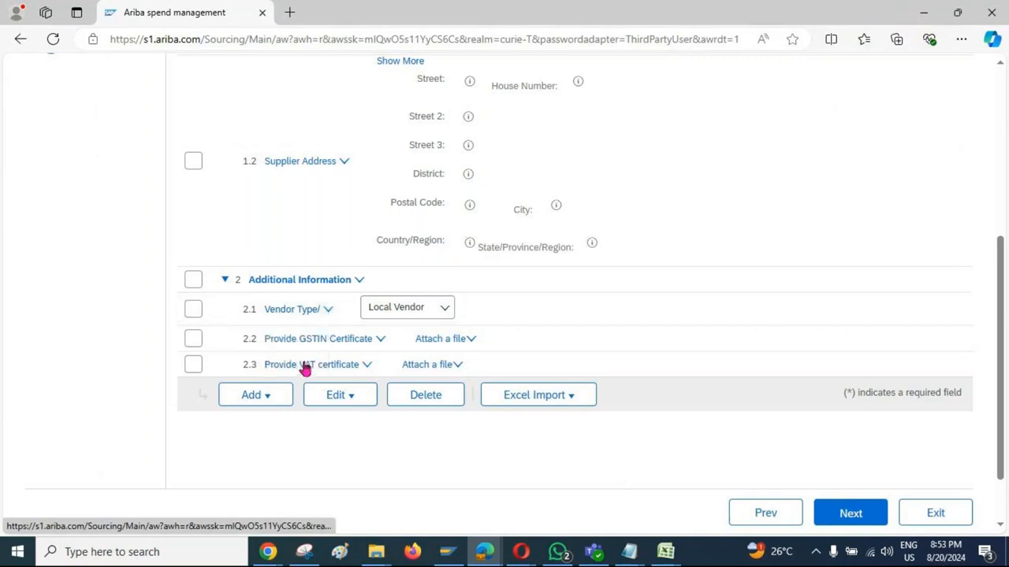
scroll(81, 340, down, 15)
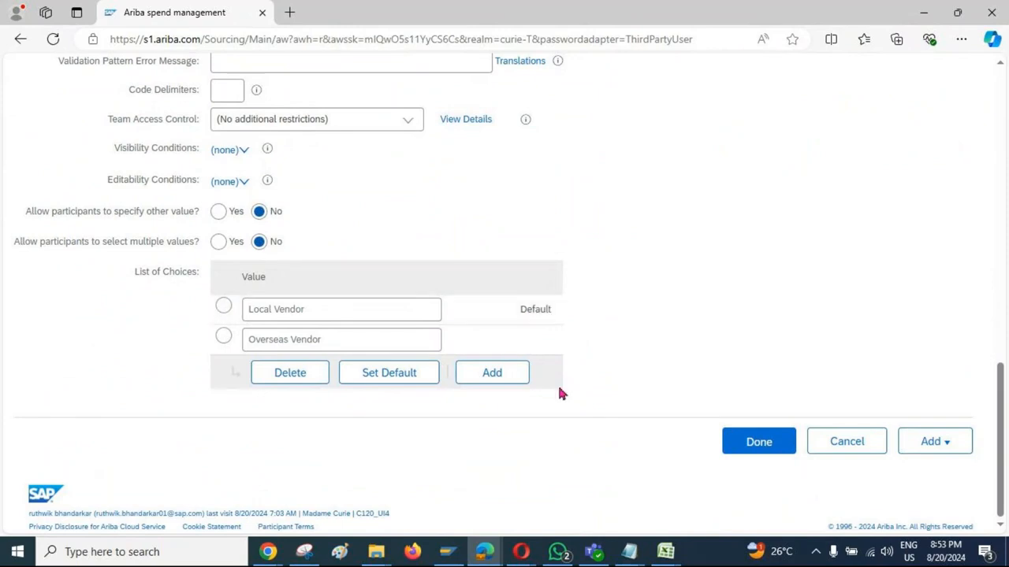
click(381, 382)
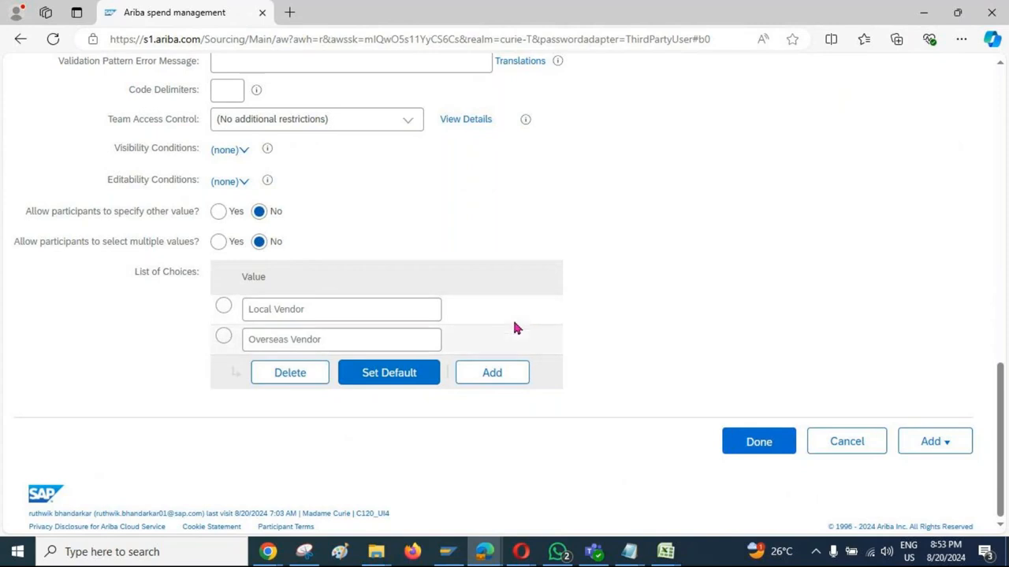
click(762, 443)
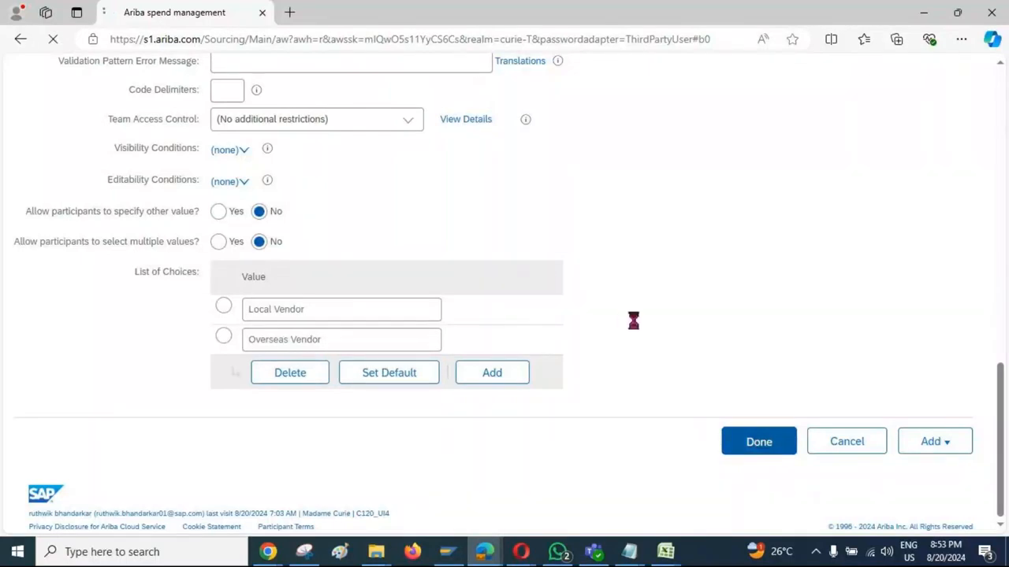
Step: Edit the Provide GSTIN Certificate question and start creating a new visibility condition for it
scroll(548, 303, down, 1)
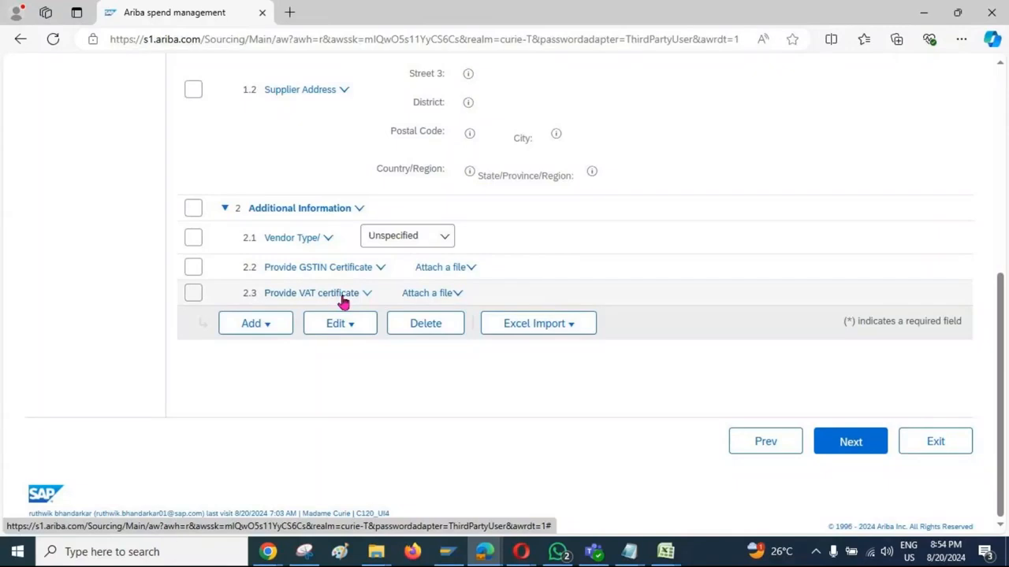
click(381, 270)
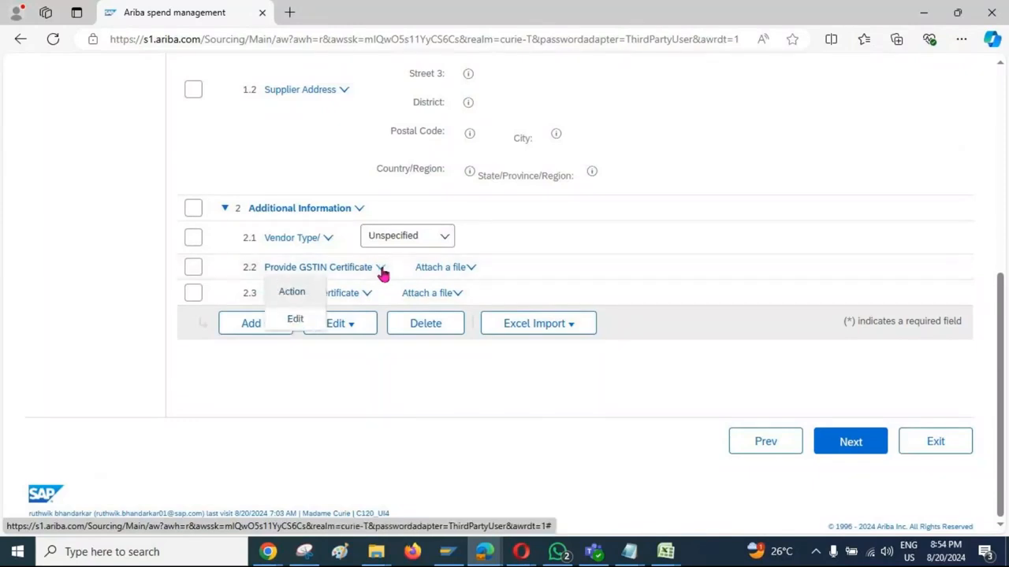
click(303, 321)
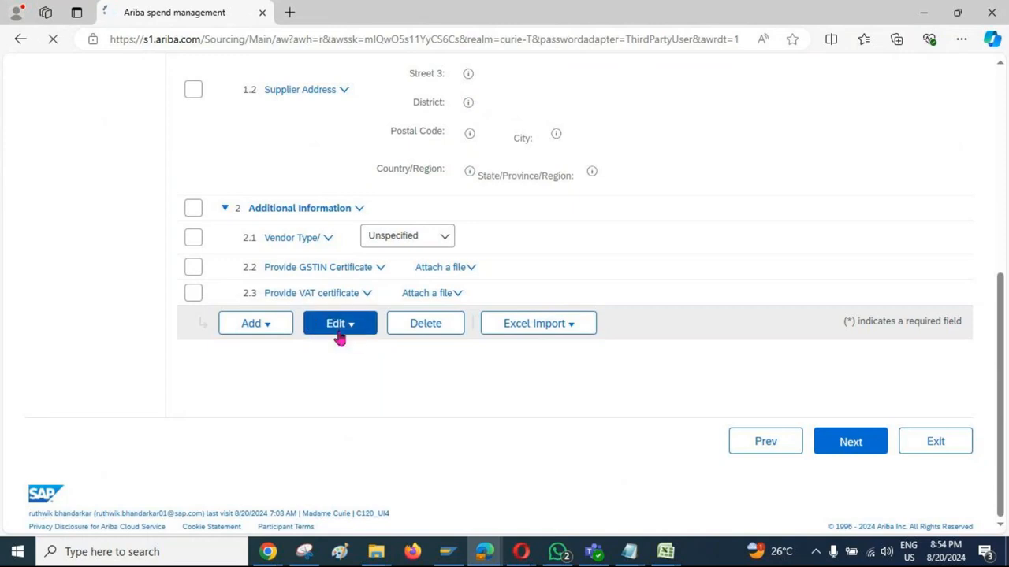
scroll(168, 363, down, 4)
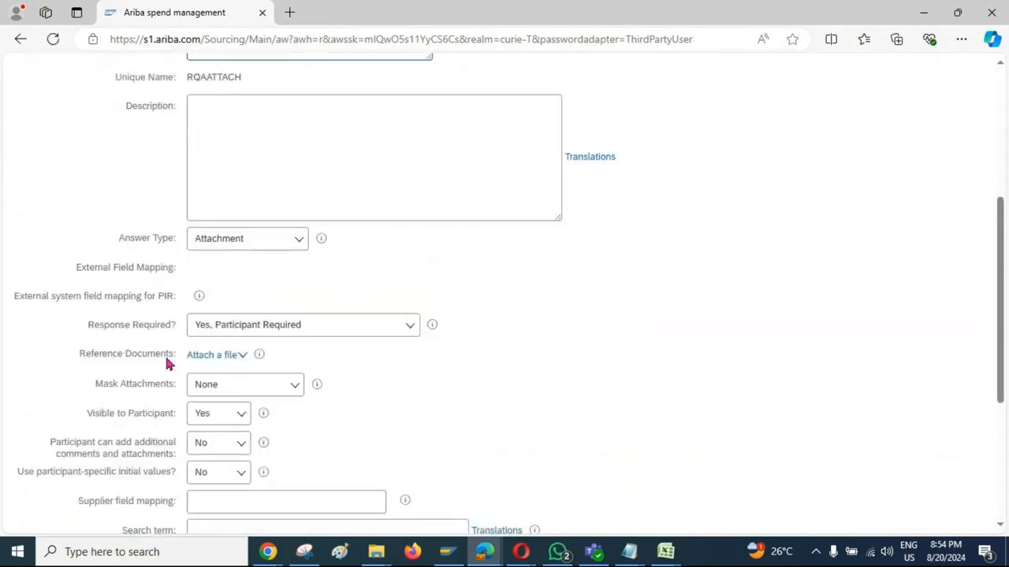
scroll(166, 360, down, 3)
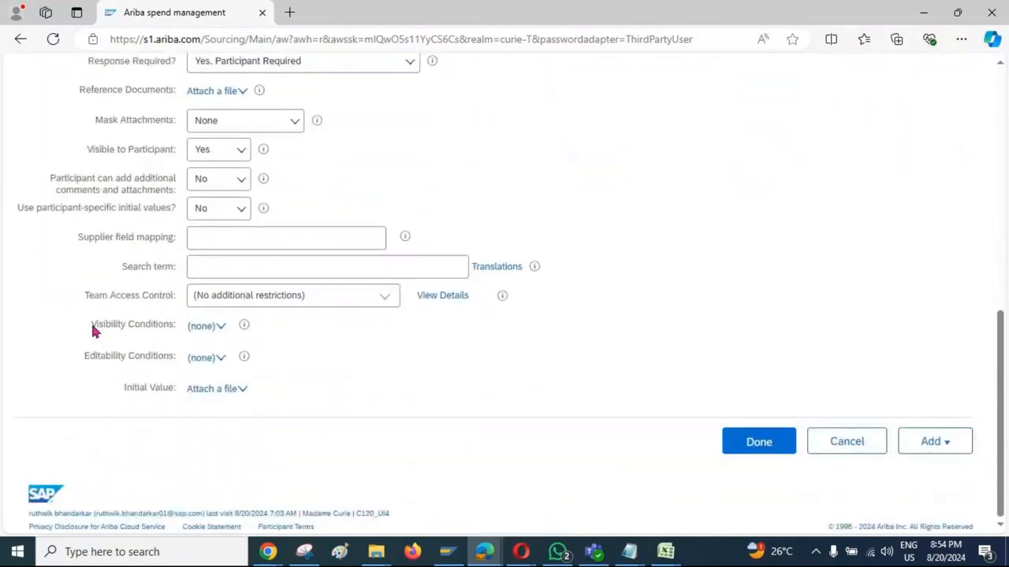
drag(91, 331, 171, 338)
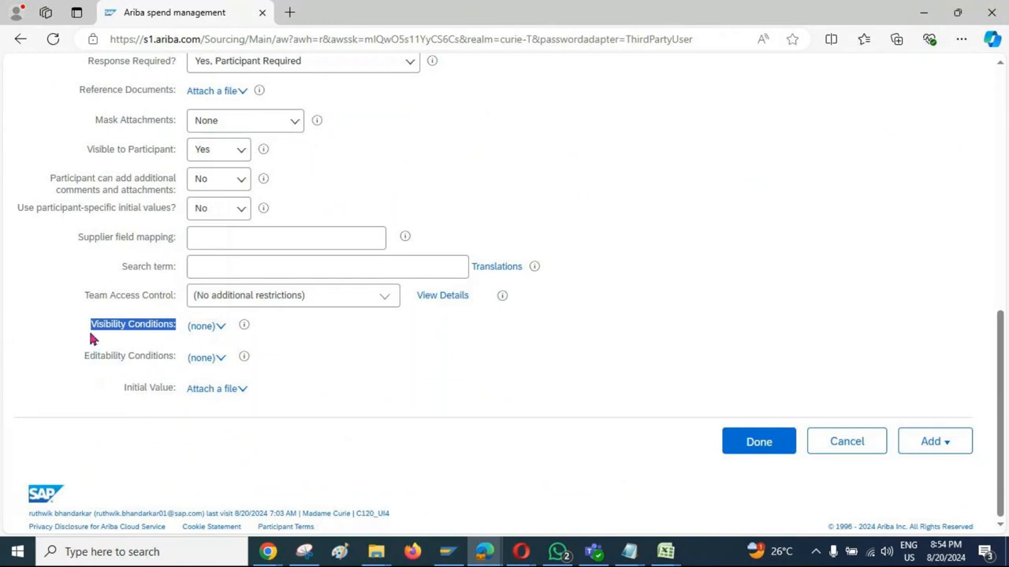
click(222, 334)
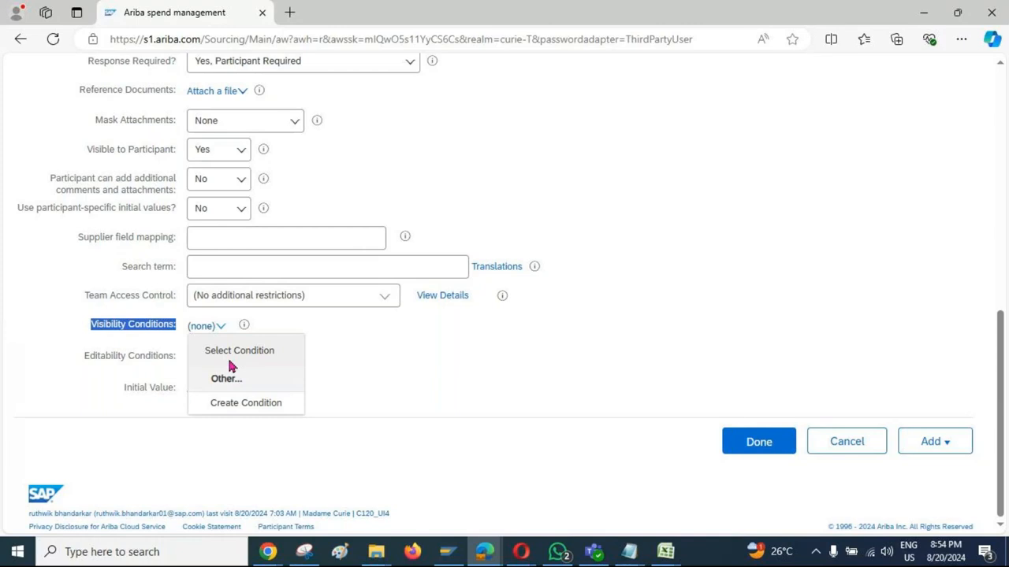
click(247, 406)
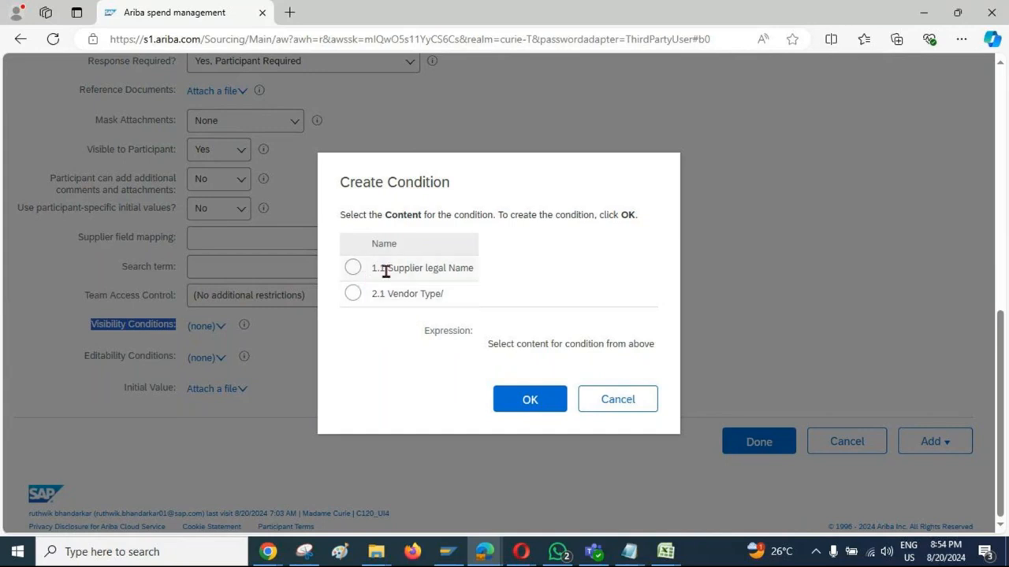
Step: Define the Provide GSTIN Certificate question's visibility condition as Vendor Type/ equal to "Local Vendor" and save the question
click(353, 294)
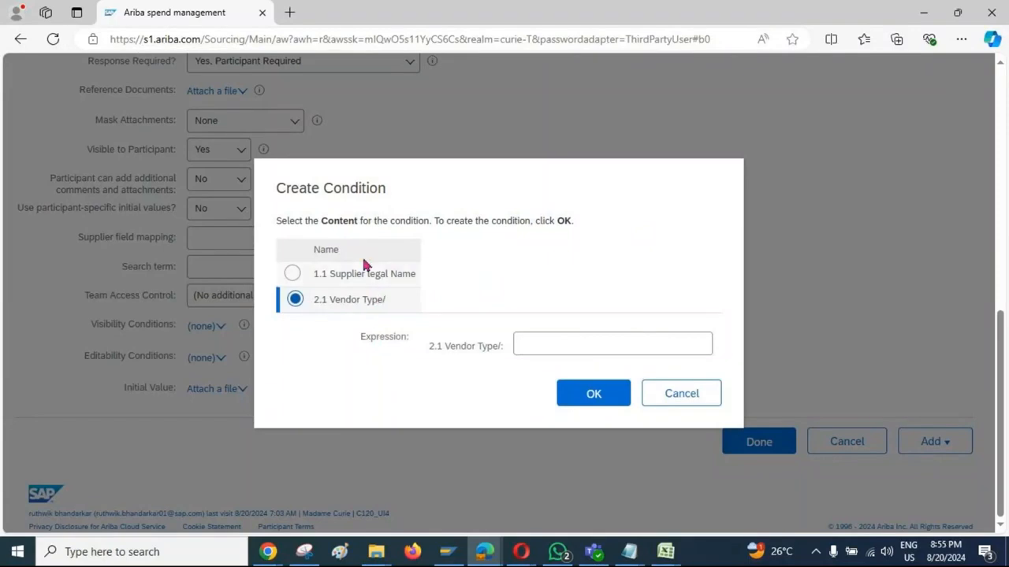
scroll(169, 268, up, 5)
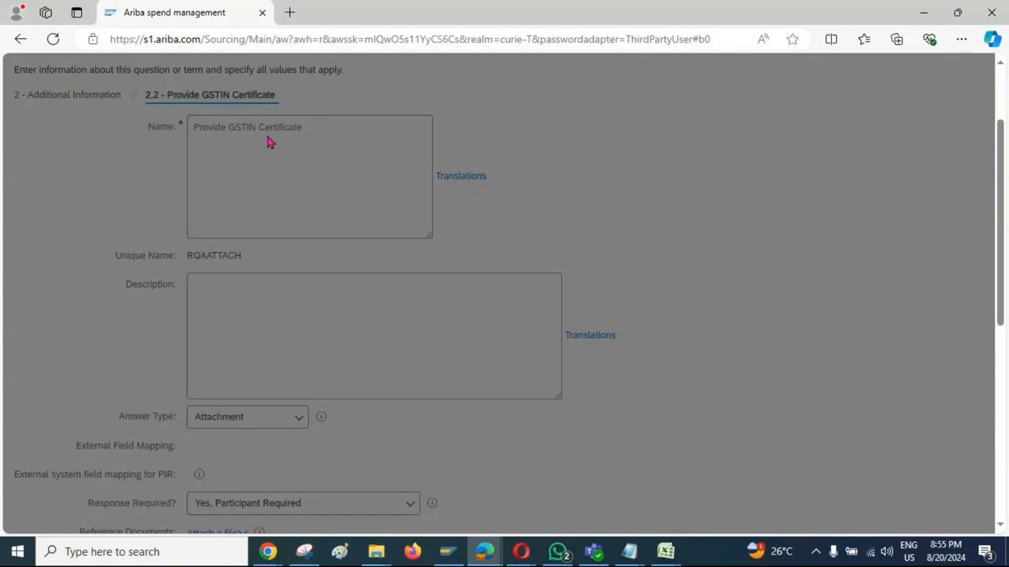
scroll(267, 142, up, 1)
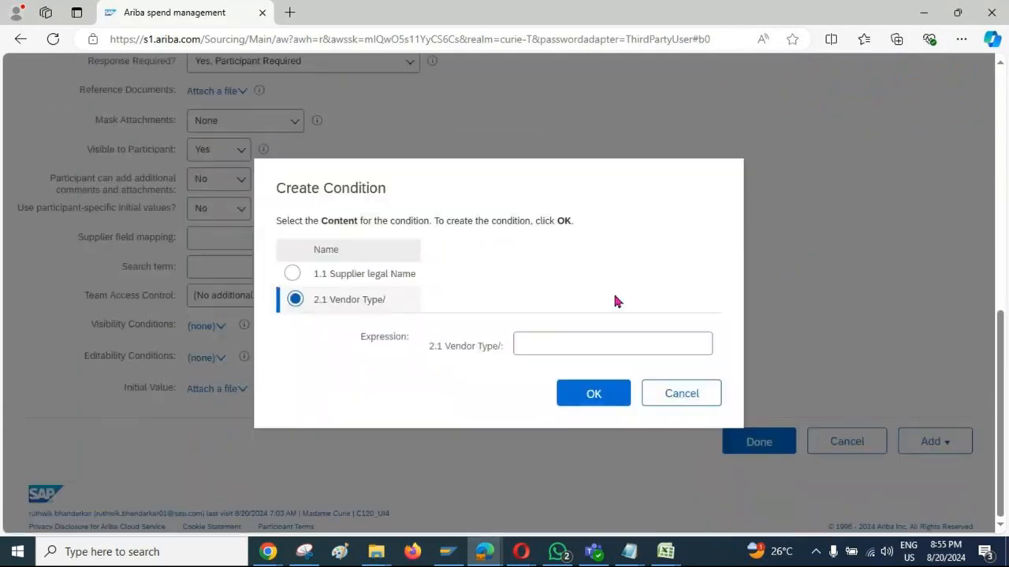
click(534, 345)
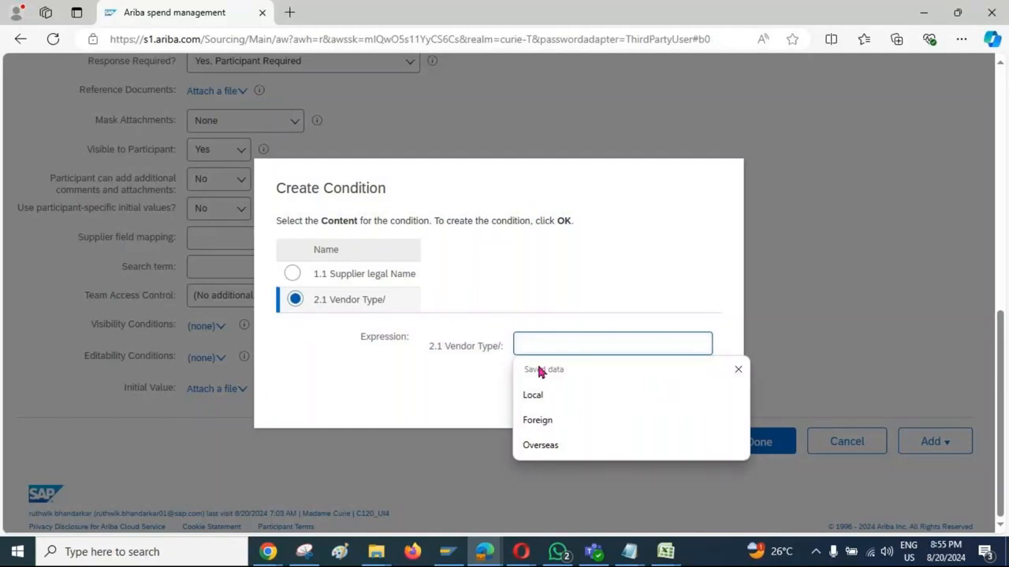
text(Local)
key(Tab)
text(Vendor)
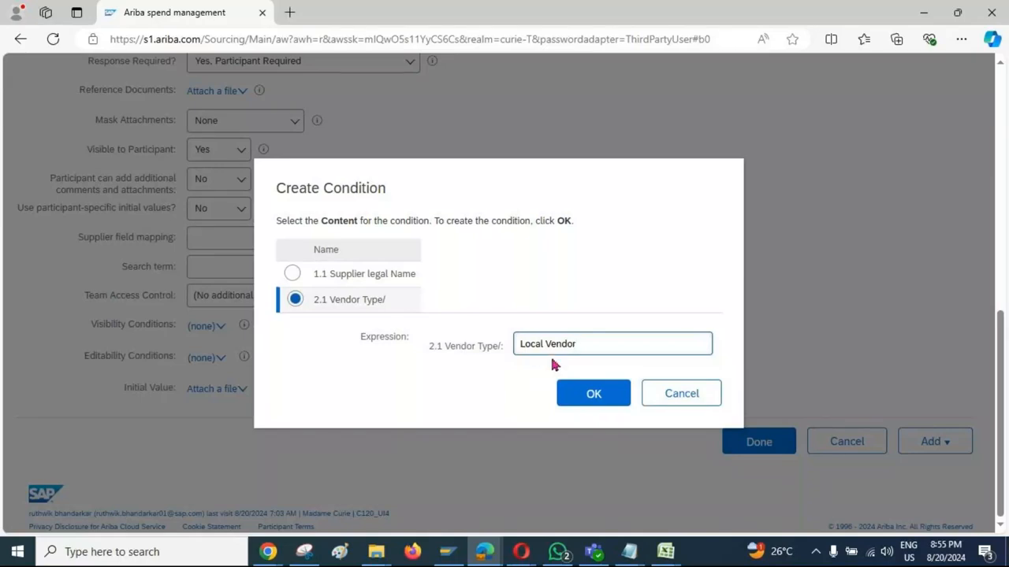
click(594, 394)
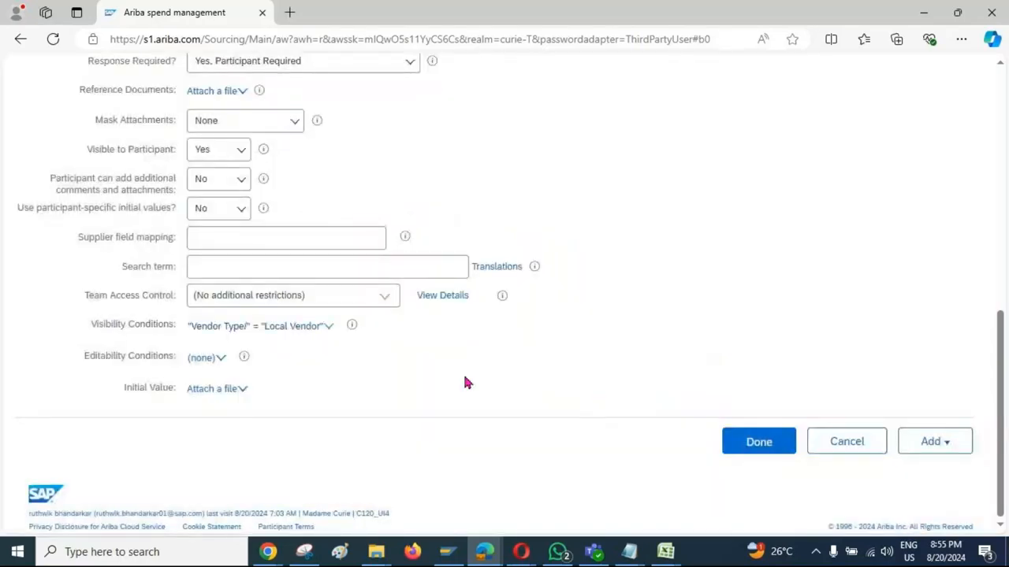
scroll(461, 383, up, 7)
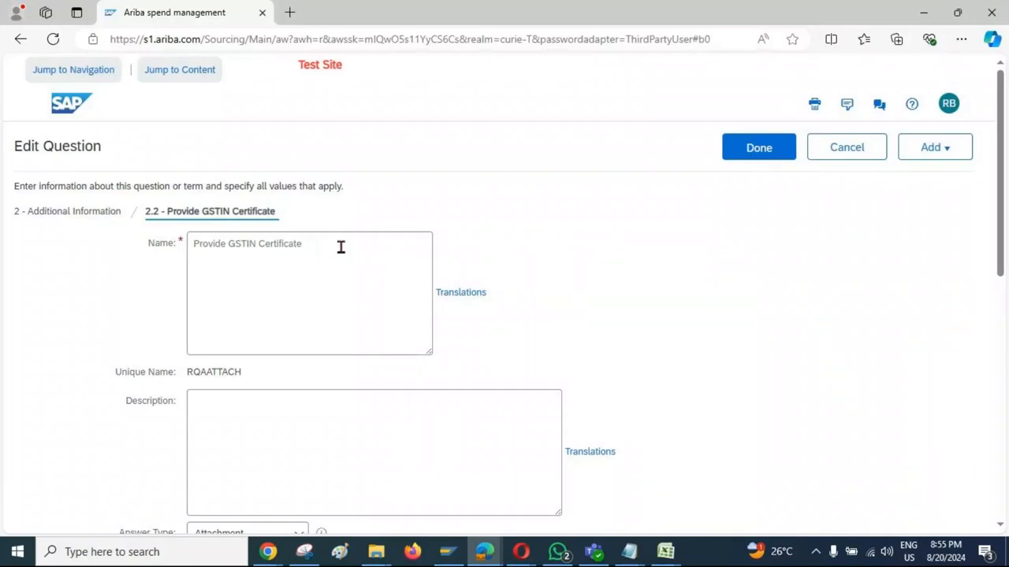
click(759, 147)
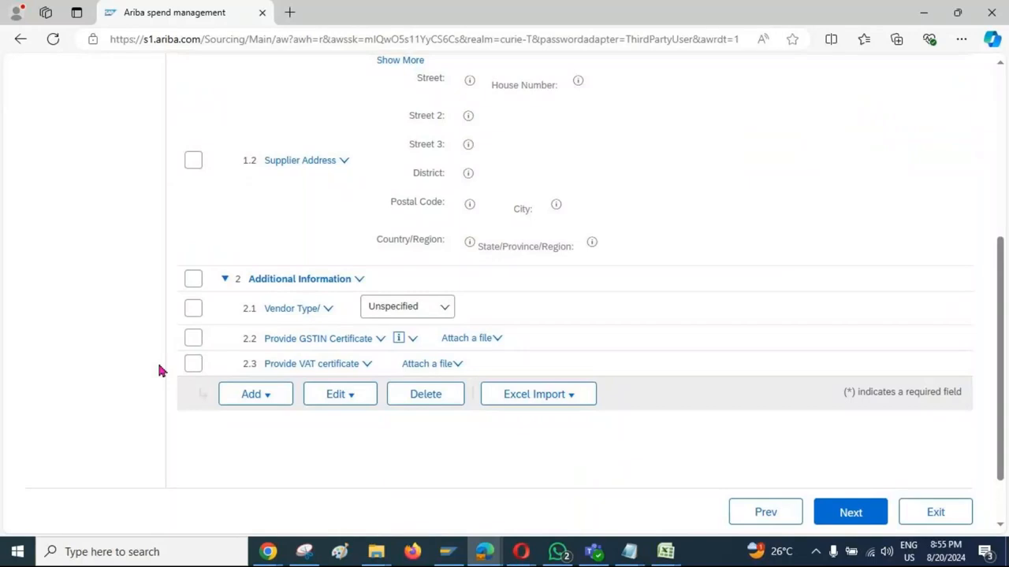
Step: Edit the Provide VAT certificate question and start creating a new visibility condition for it
scroll(159, 370, down, 1)
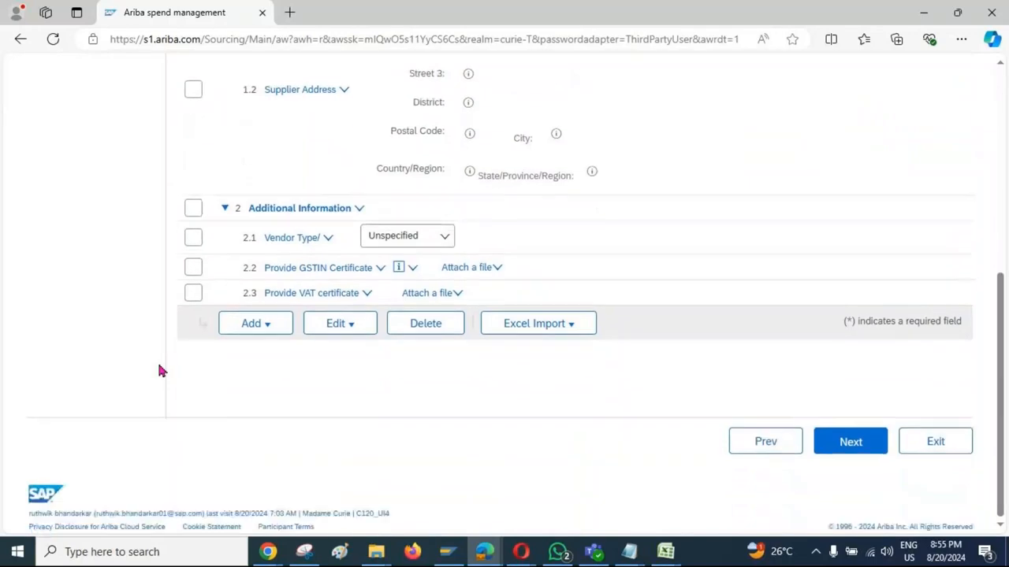
click(368, 297)
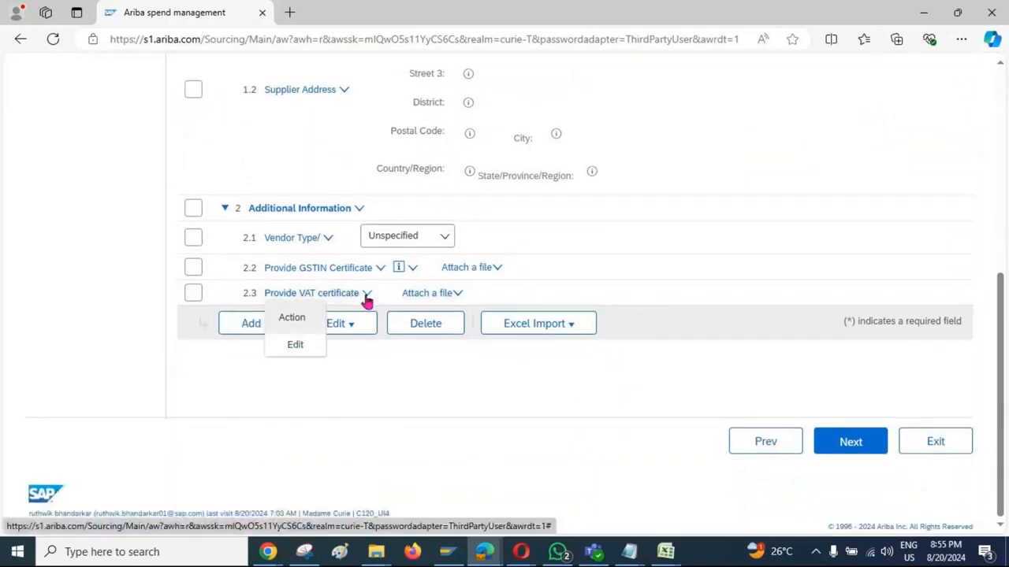
click(312, 345)
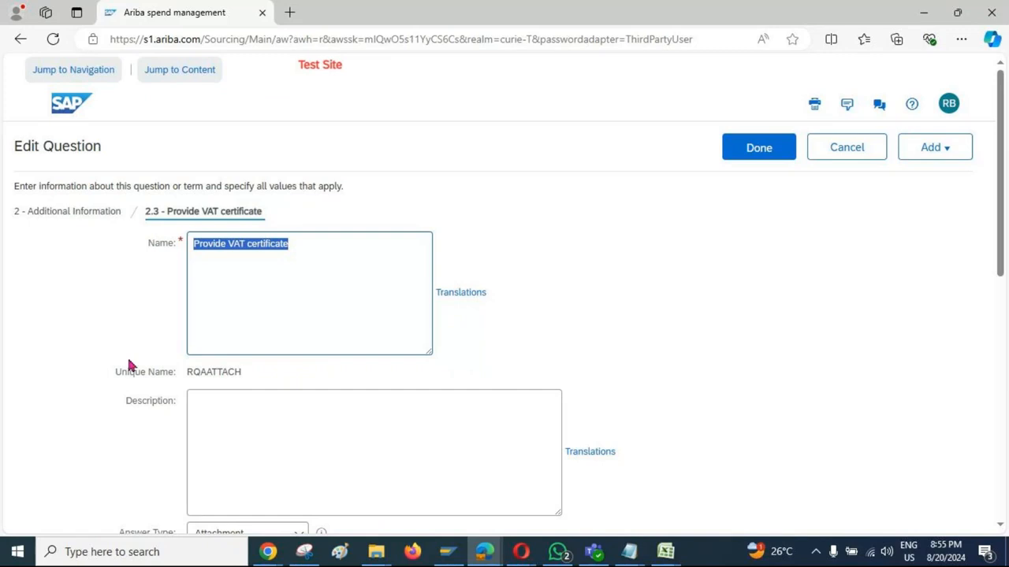
scroll(130, 365, down, 3)
scroll(130, 365, down, 5)
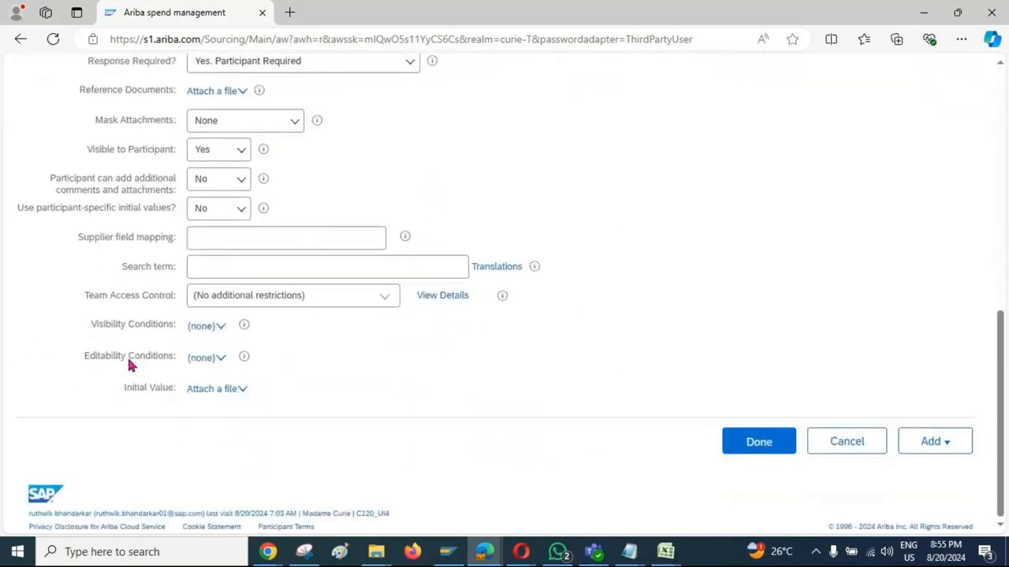
click(224, 334)
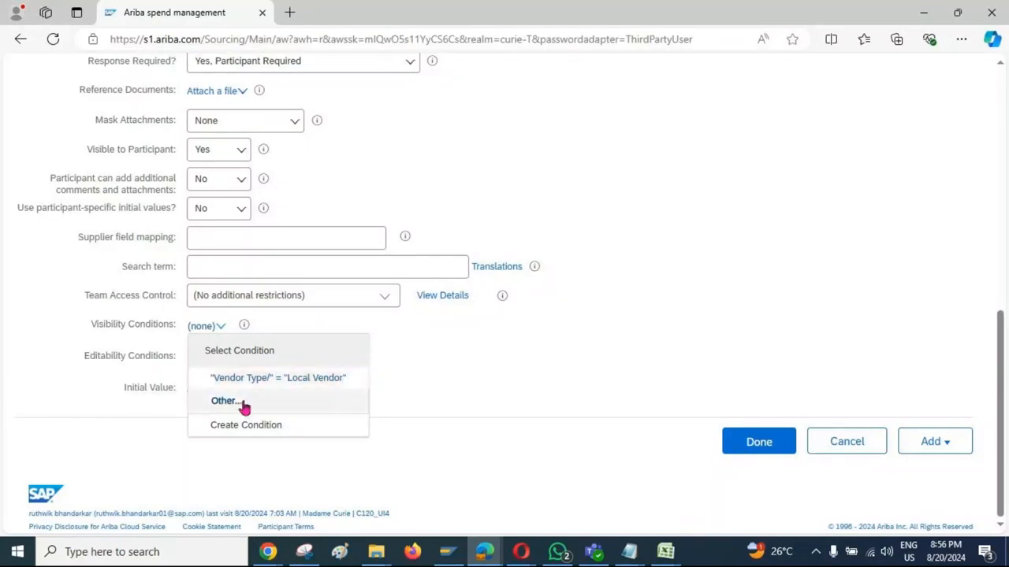
click(308, 403)
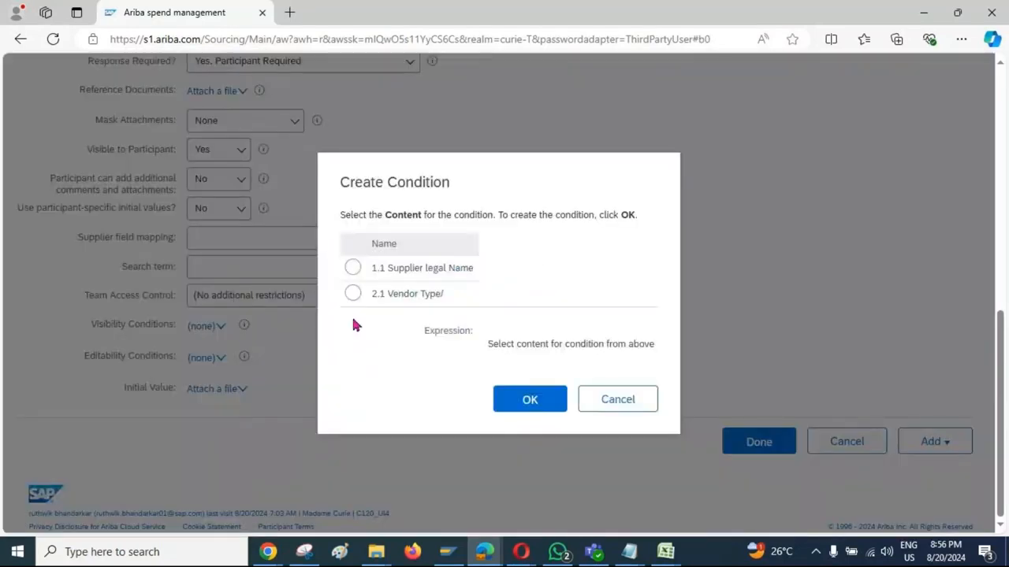
Step: Define the VAT certificate question's visibility condition as Vendor Type/ equal to "Overseas Vendor" and save the question
click(352, 293)
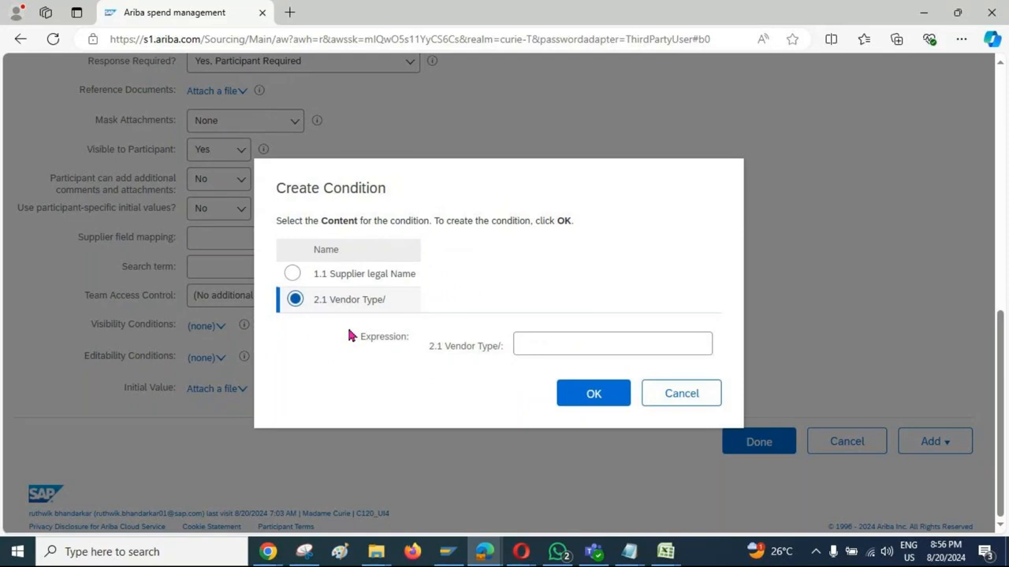
click(541, 340)
text(Overseas)
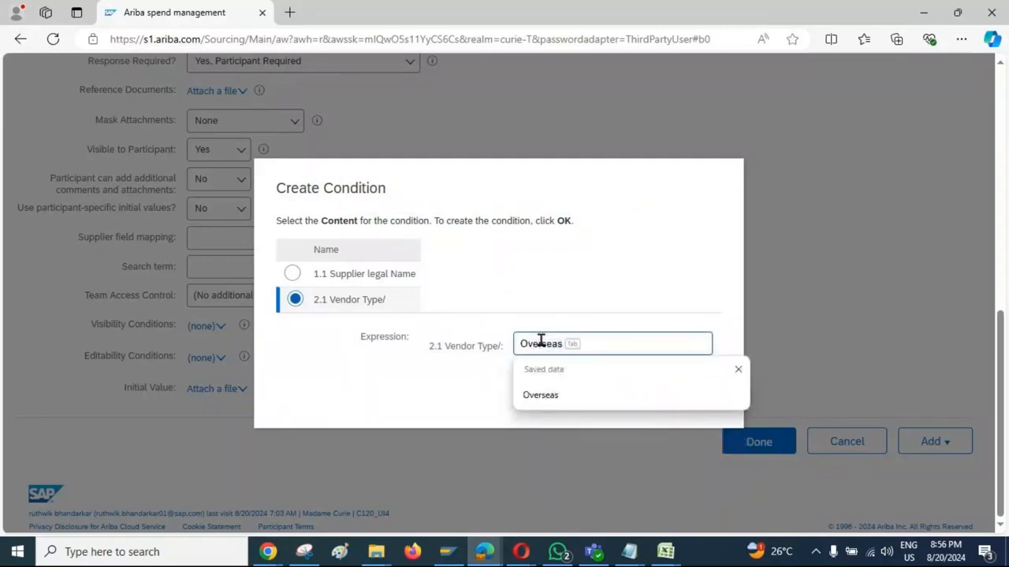
key(Tab)
text(Vendor)
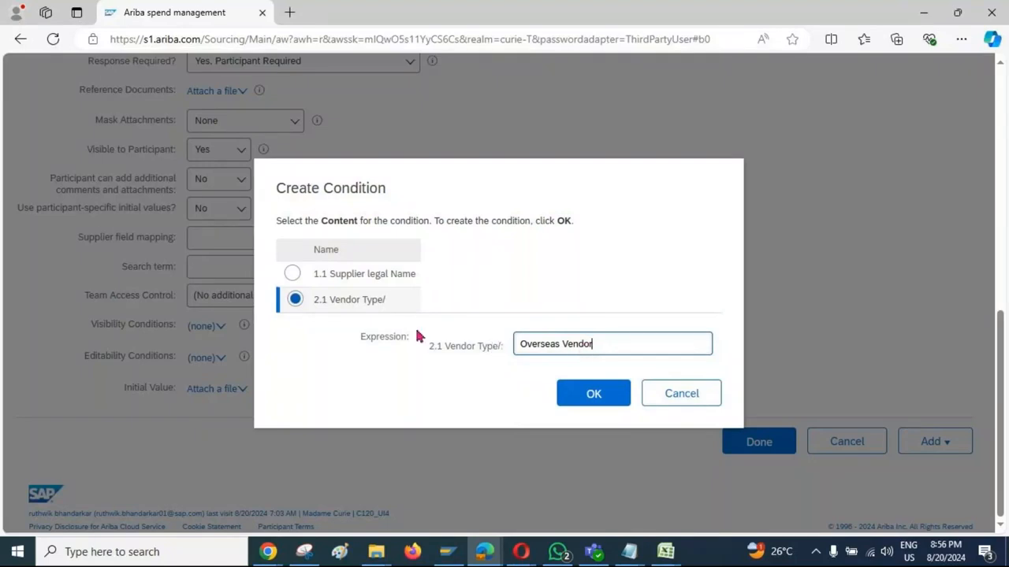
click(615, 402)
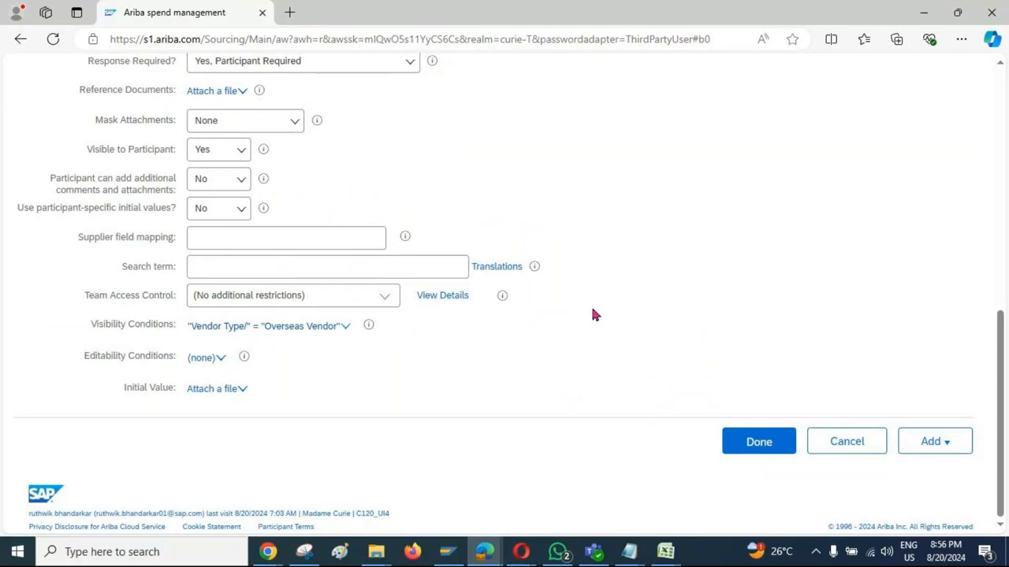
scroll(595, 315, up, 8)
click(755, 157)
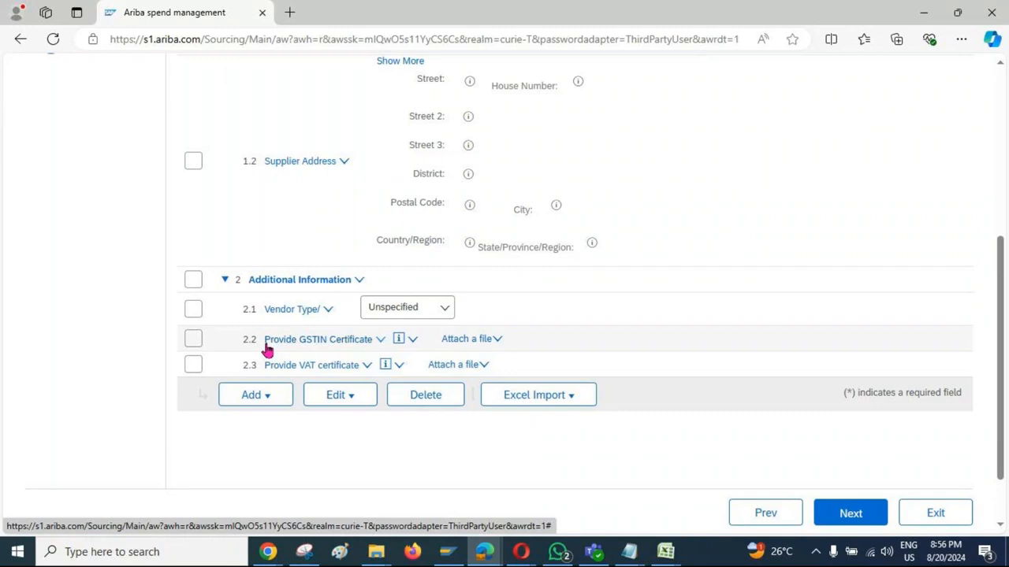
Step: Check the visibility conditions of the GSTIN and VAT certificate questions, and exit the questionnaire back to the template project
click(400, 342)
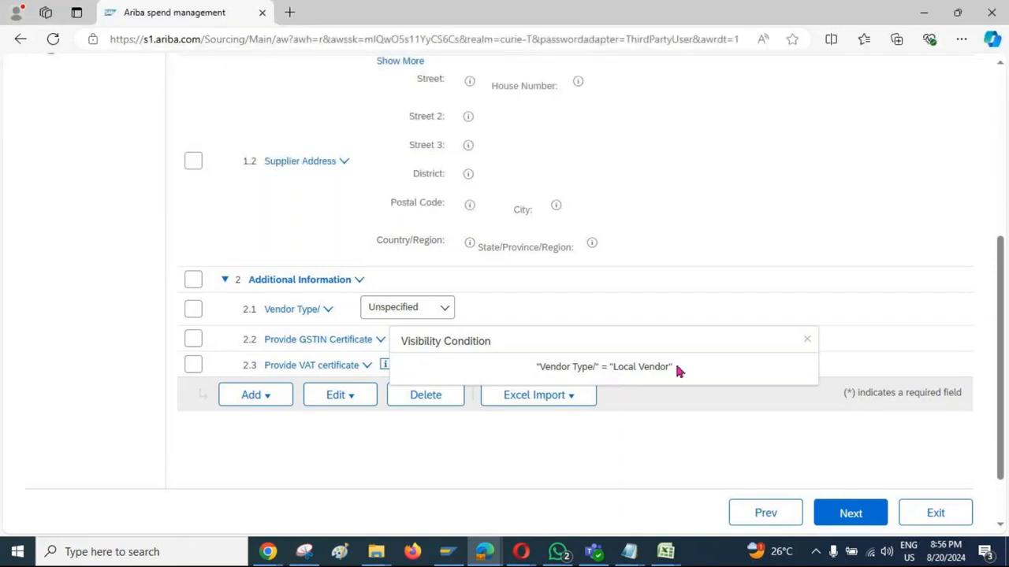
click(343, 449)
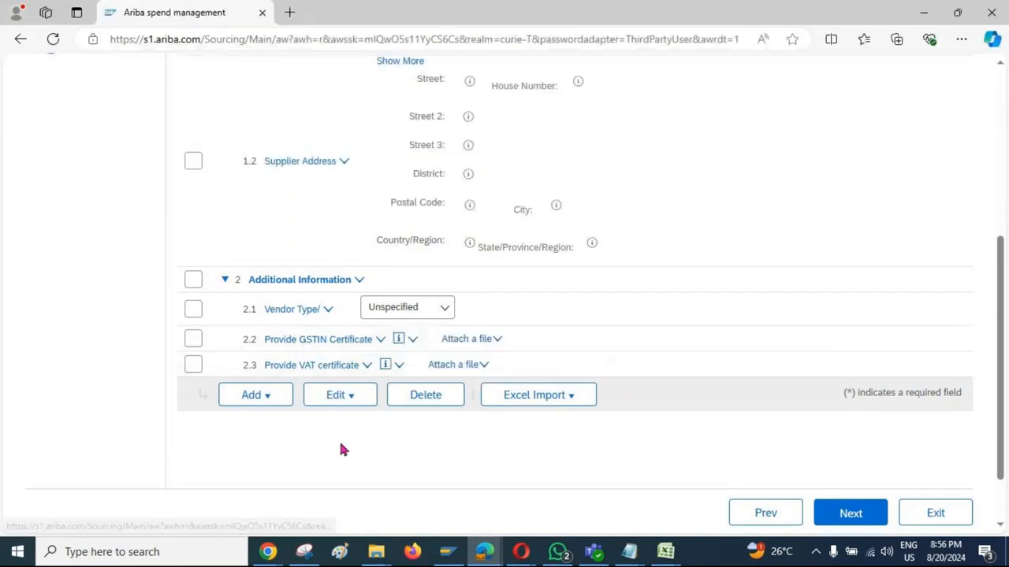
click(386, 367)
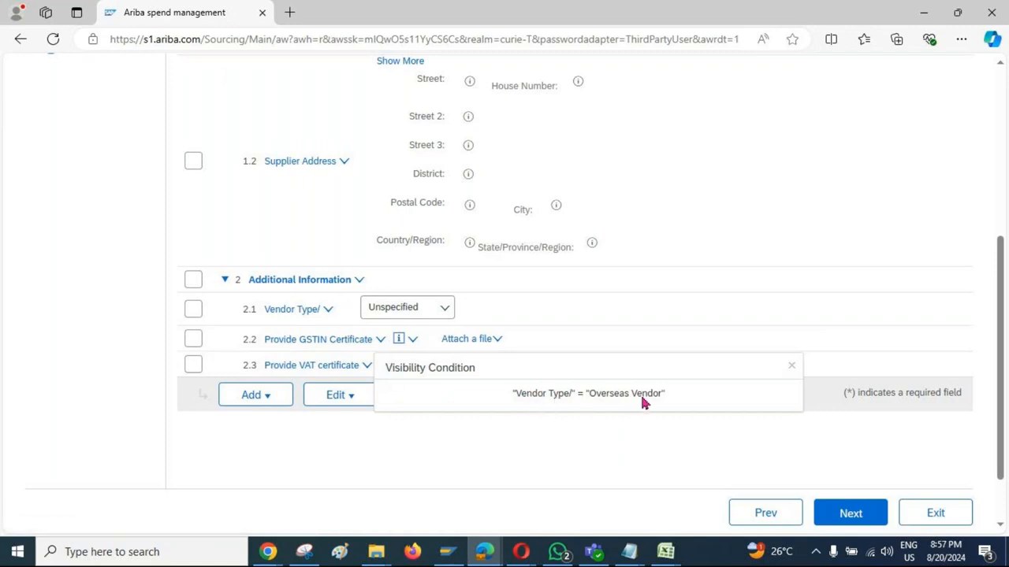
click(331, 450)
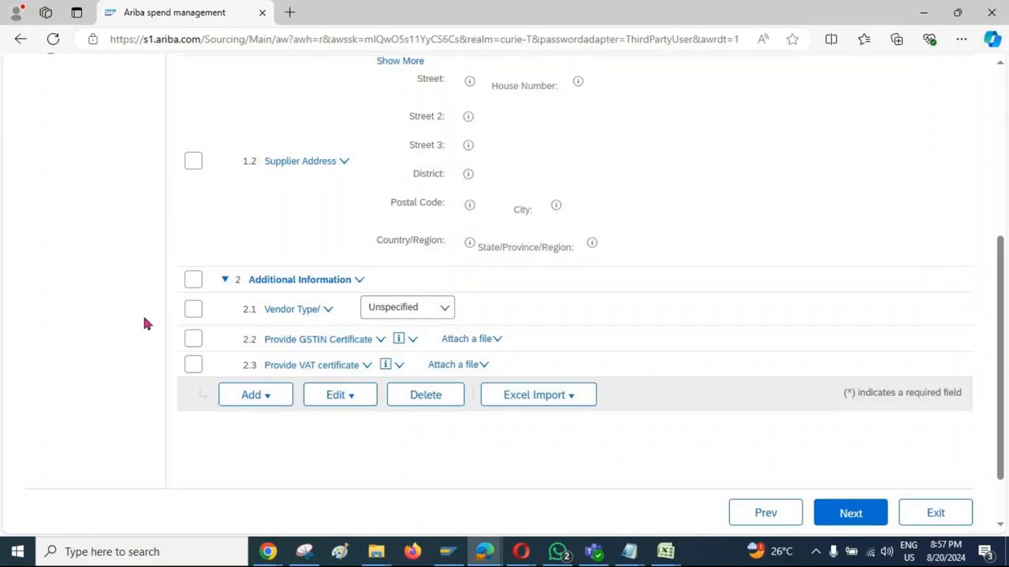
scroll(144, 323, up, 4)
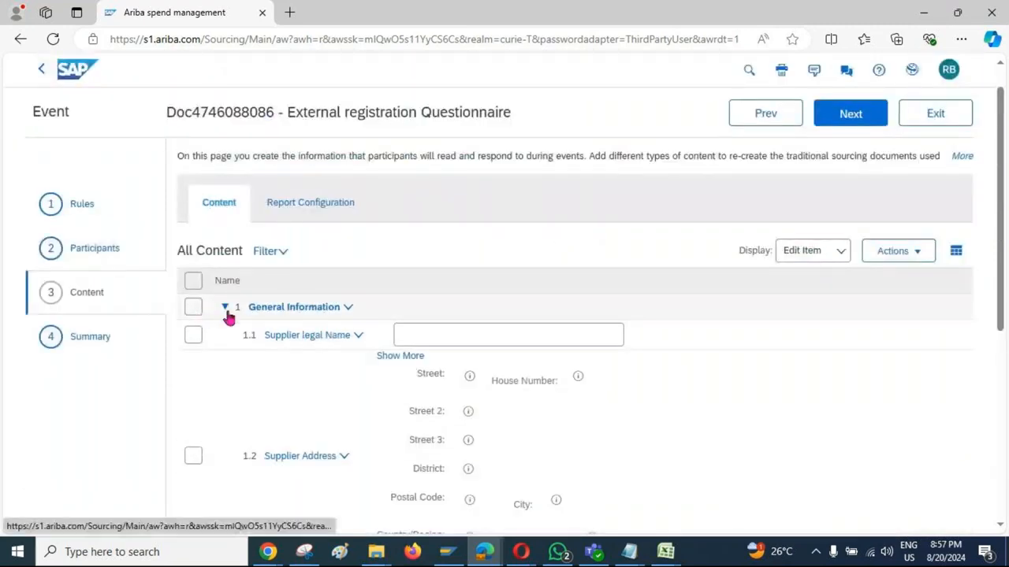
click(935, 117)
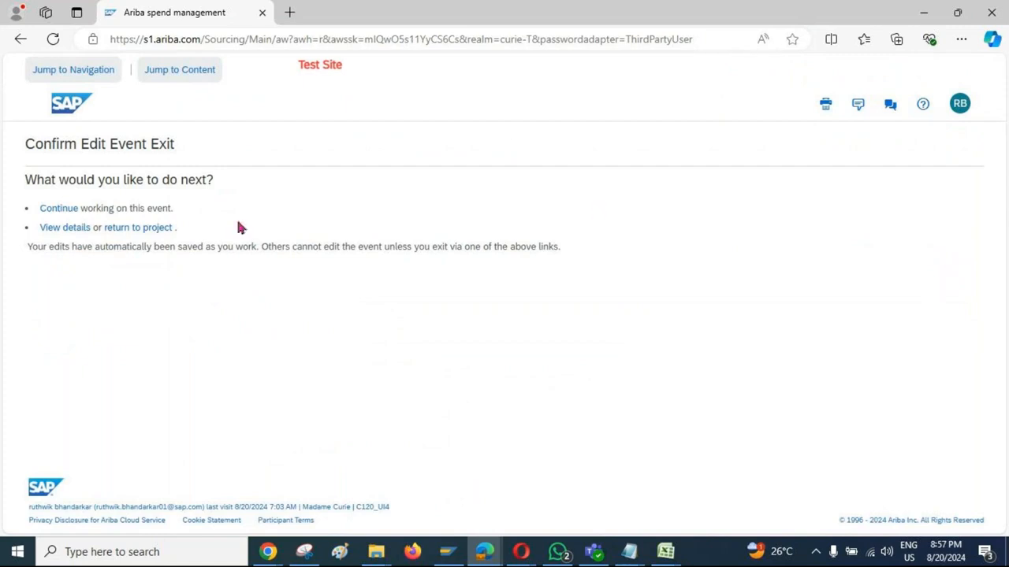
click(130, 229)
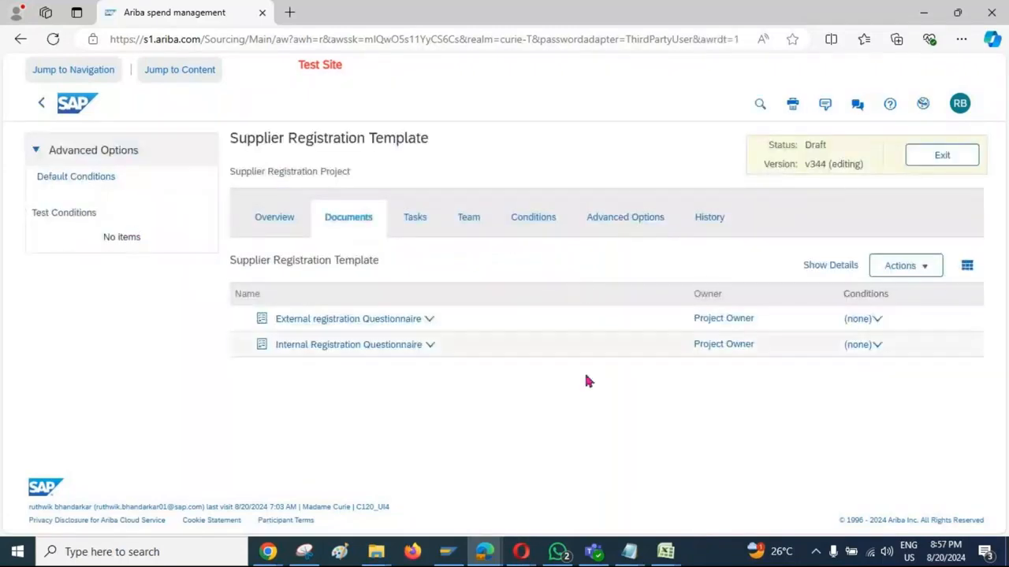
Step: Revert all draft changes to the Supplier Registration Template from its overview and confirm the revert
click(267, 223)
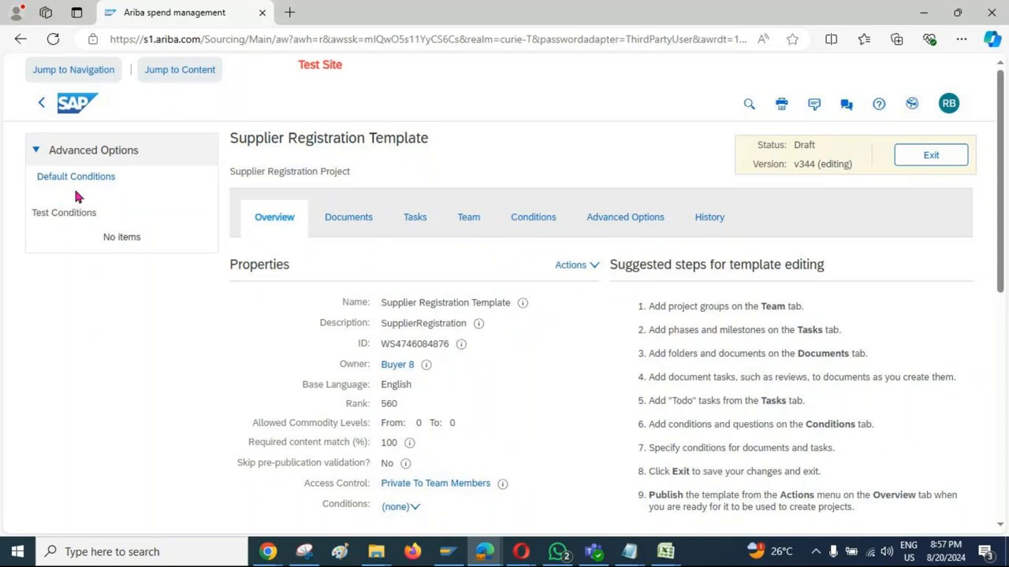
click(593, 266)
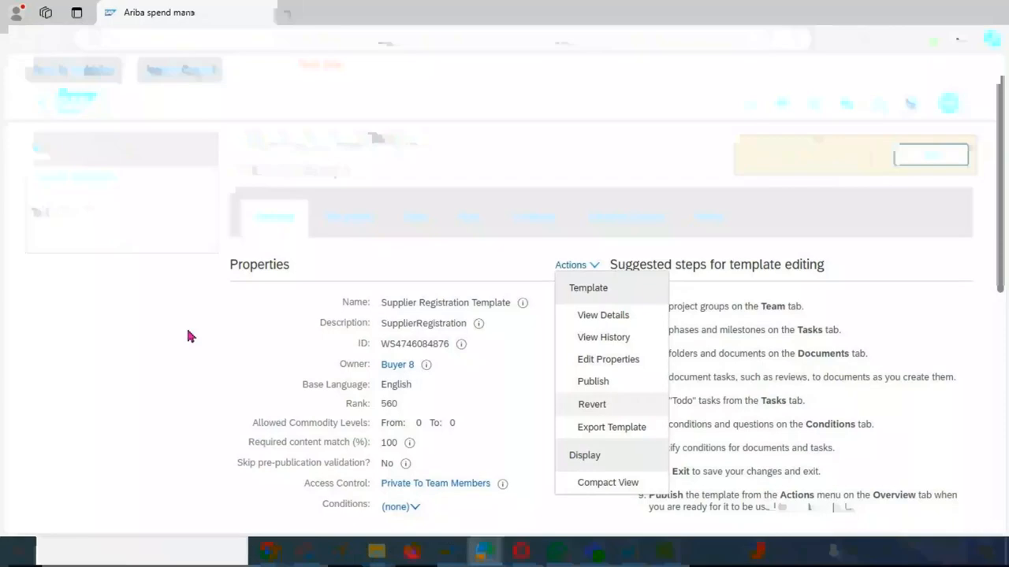
click(598, 410)
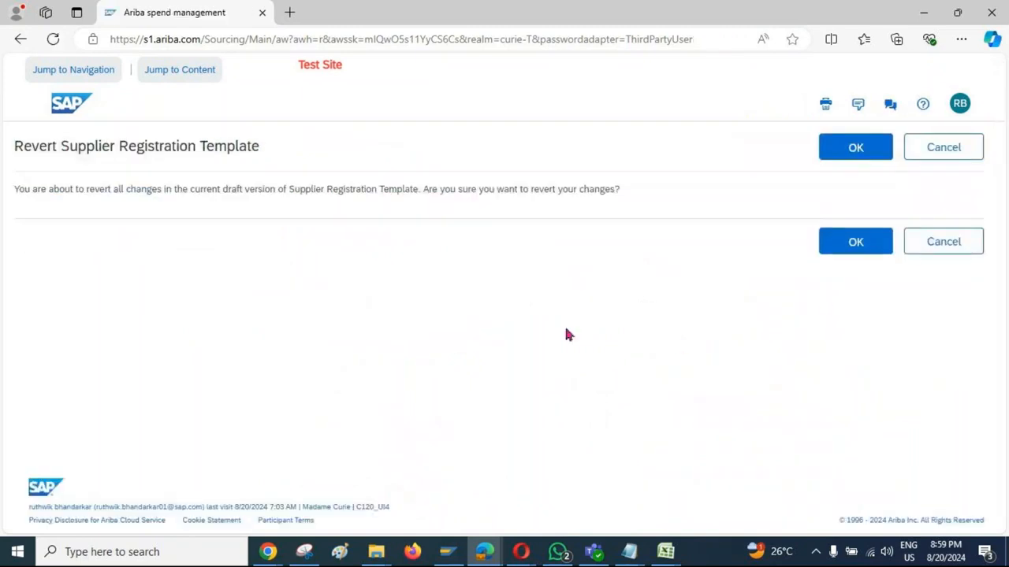
click(856, 254)
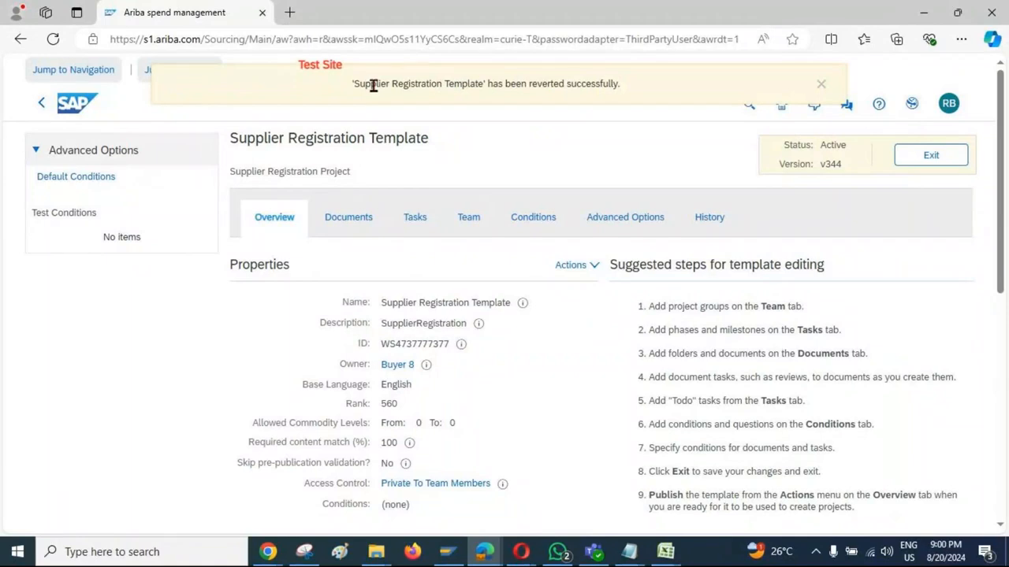
drag(370, 84, 633, 82)
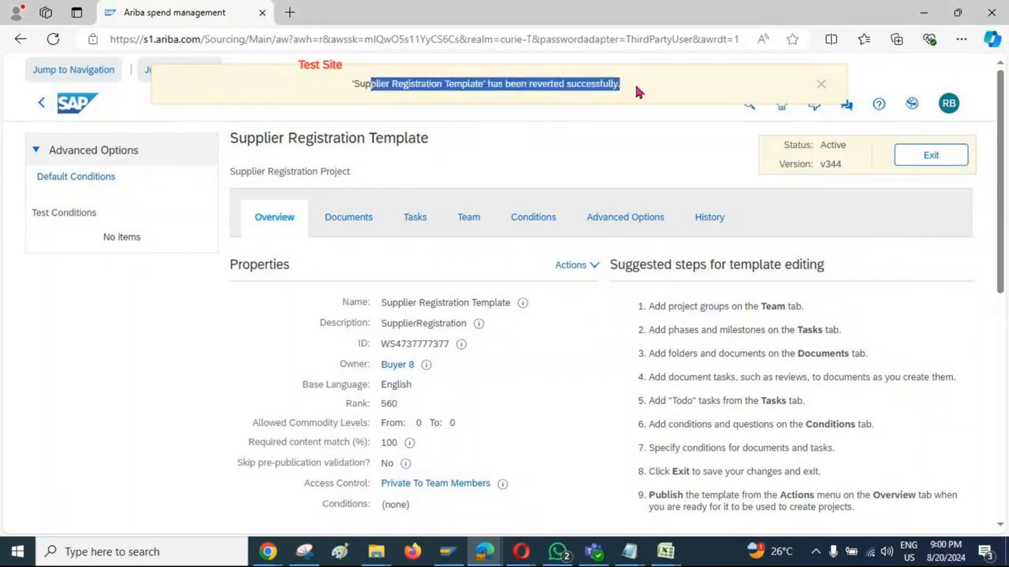
click(737, 182)
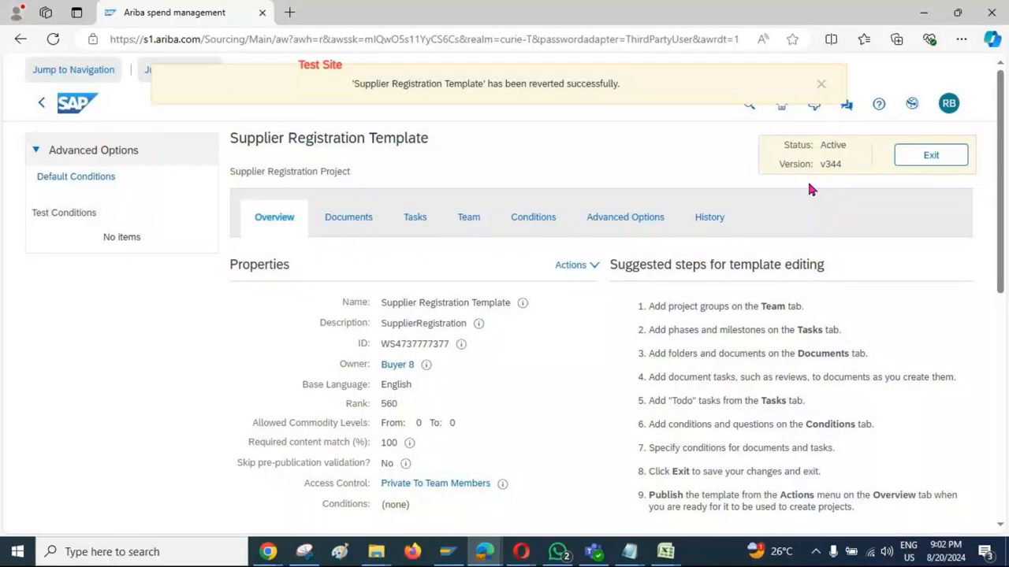
Step: Check the reverted template's documents, and open version v338 of the Supplier Registration Template from its version history
click(354, 226)
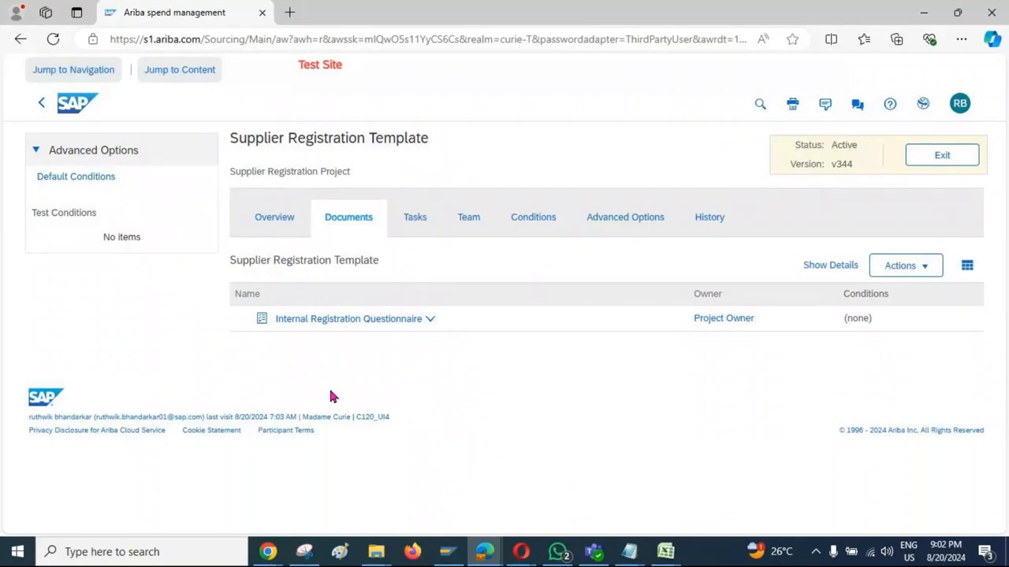
click(270, 223)
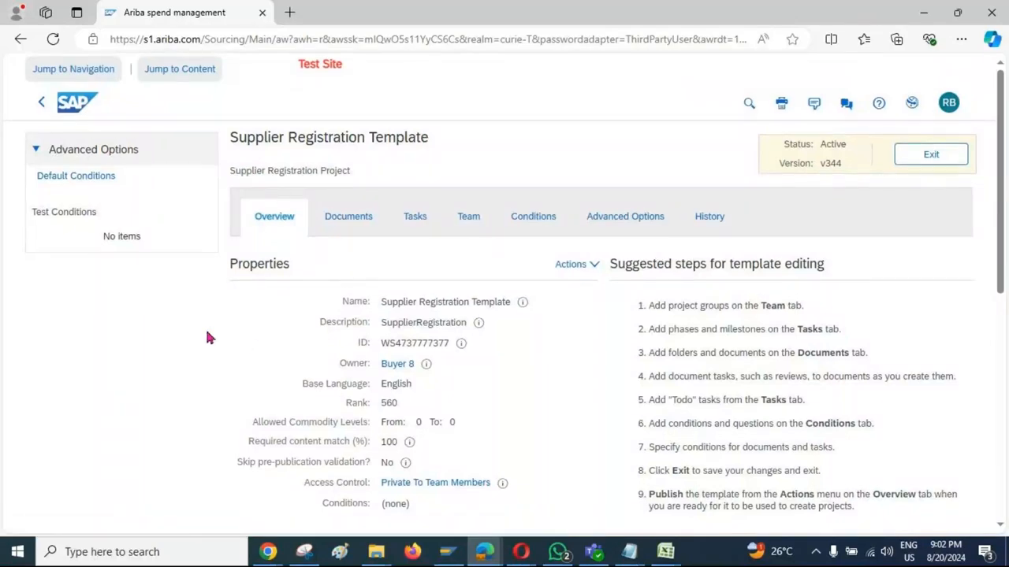
scroll(207, 337, down, 3)
scroll(208, 338, down, 3)
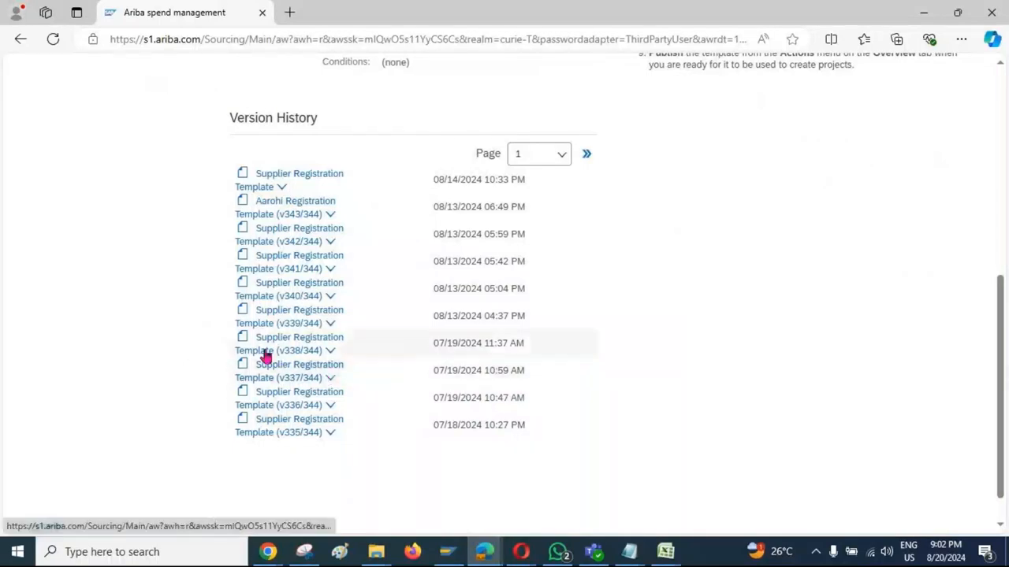
click(331, 352)
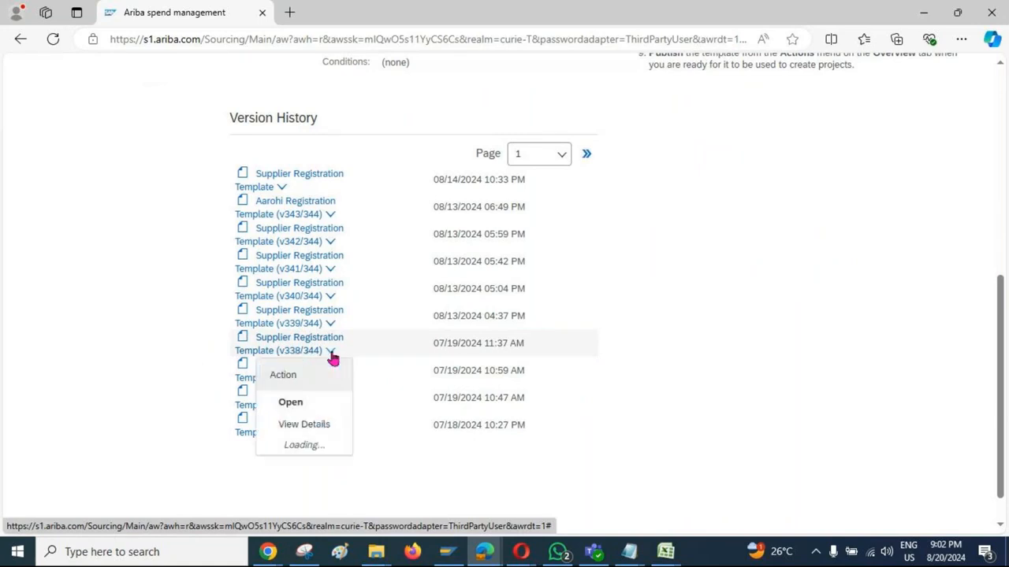
click(303, 407)
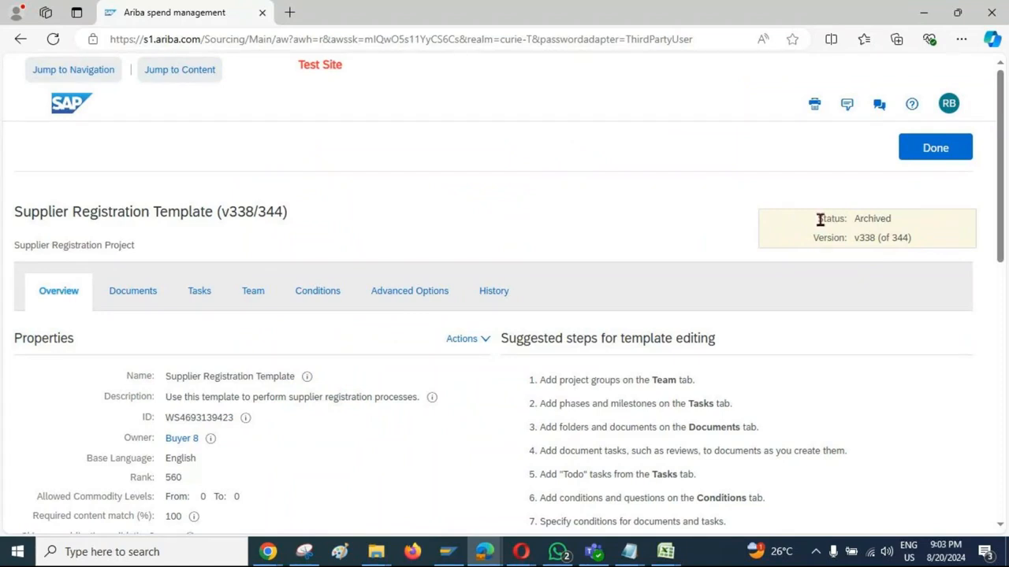
Step: Check the status and documents of template version v338, and create a new version from it
drag(822, 218, 896, 222)
scroll(535, 263, down, 1)
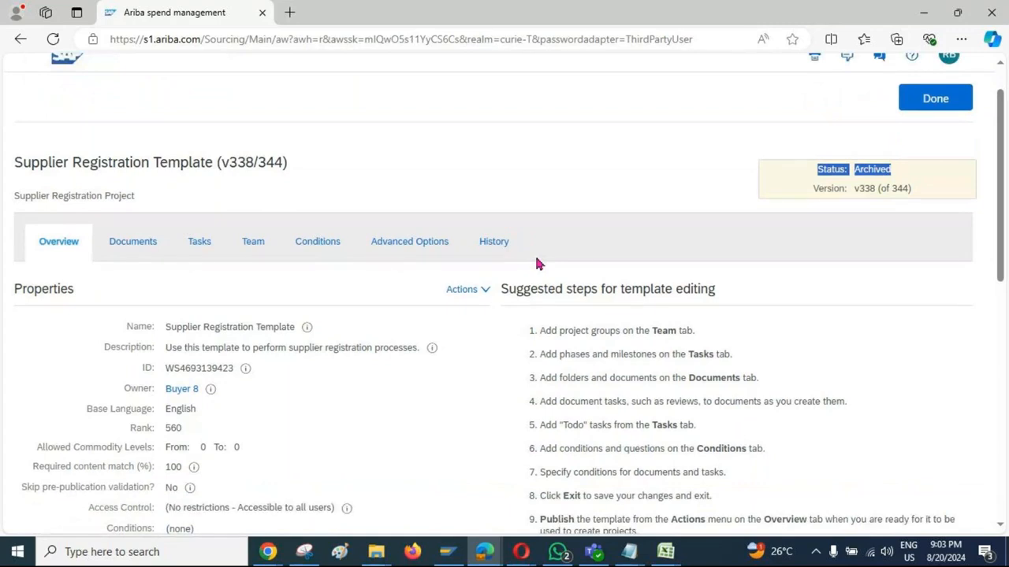
click(140, 219)
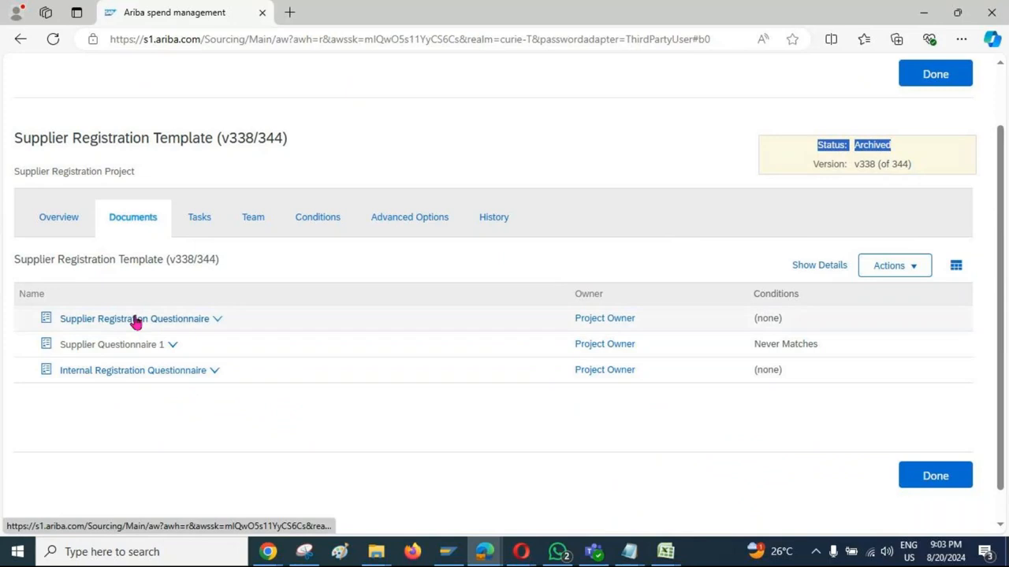
click(57, 221)
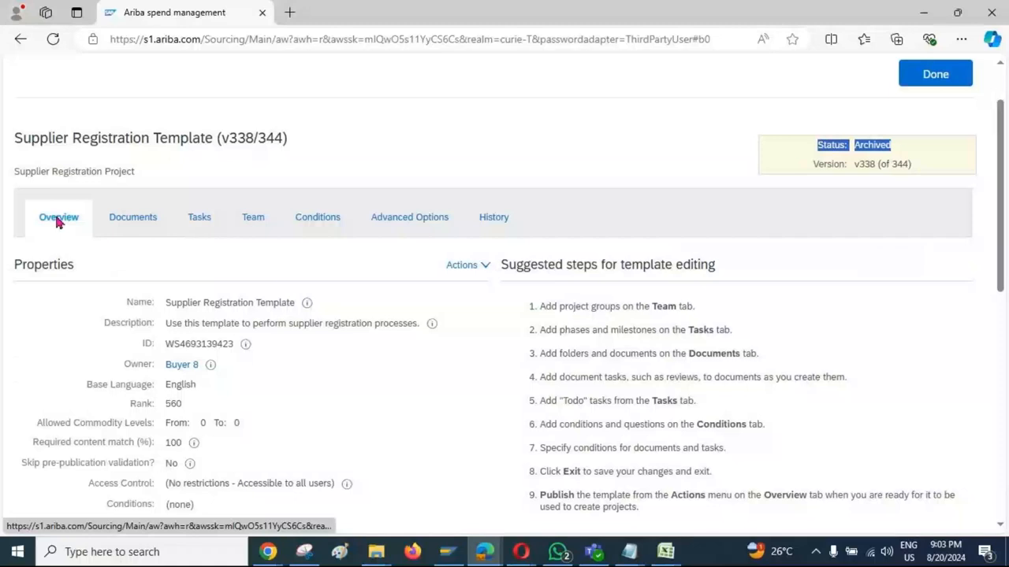
click(480, 266)
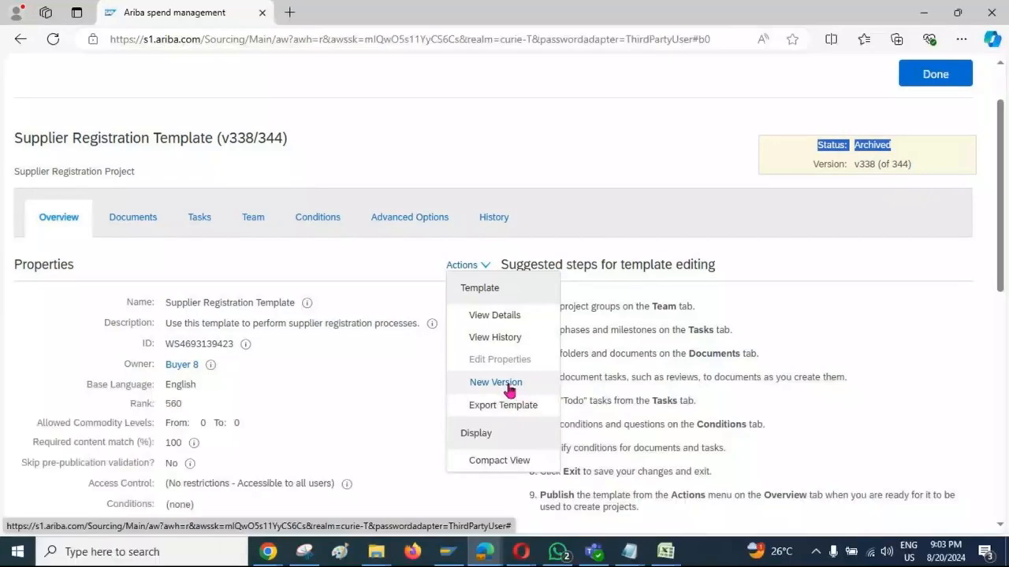
click(509, 386)
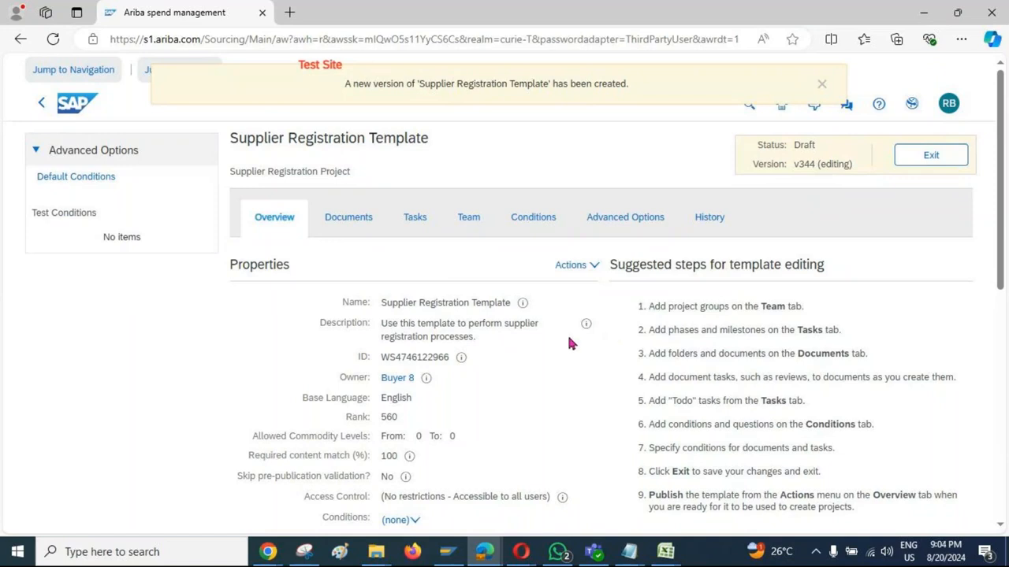
Step: Review the documents and tasks of the new draft template, and return to its overview
click(361, 226)
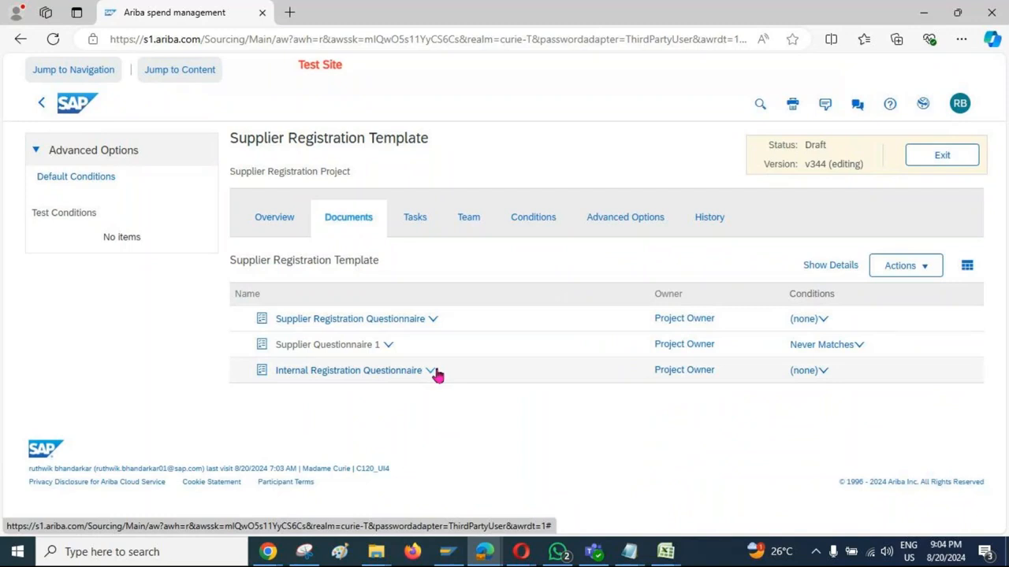
click(418, 218)
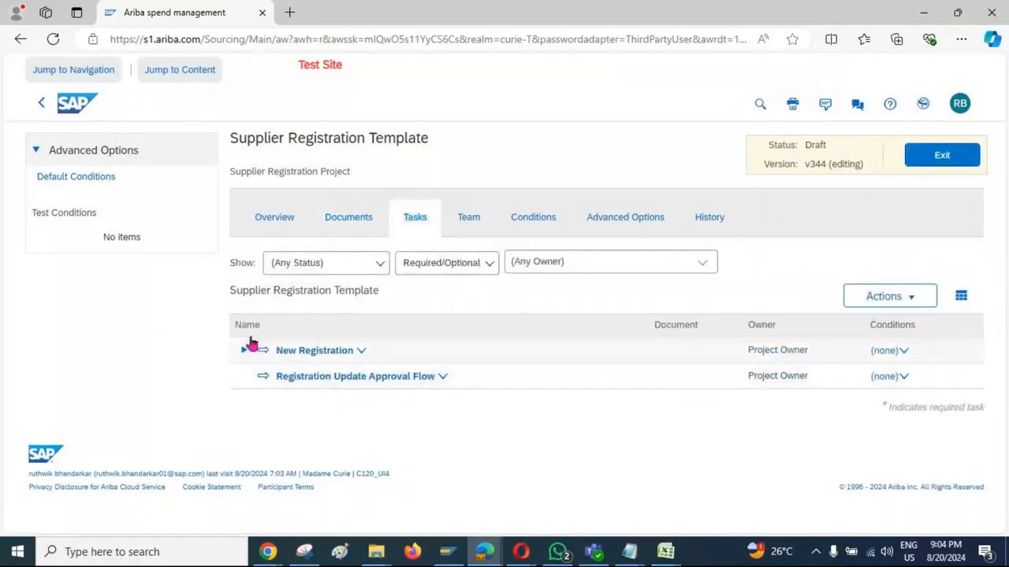
click(272, 226)
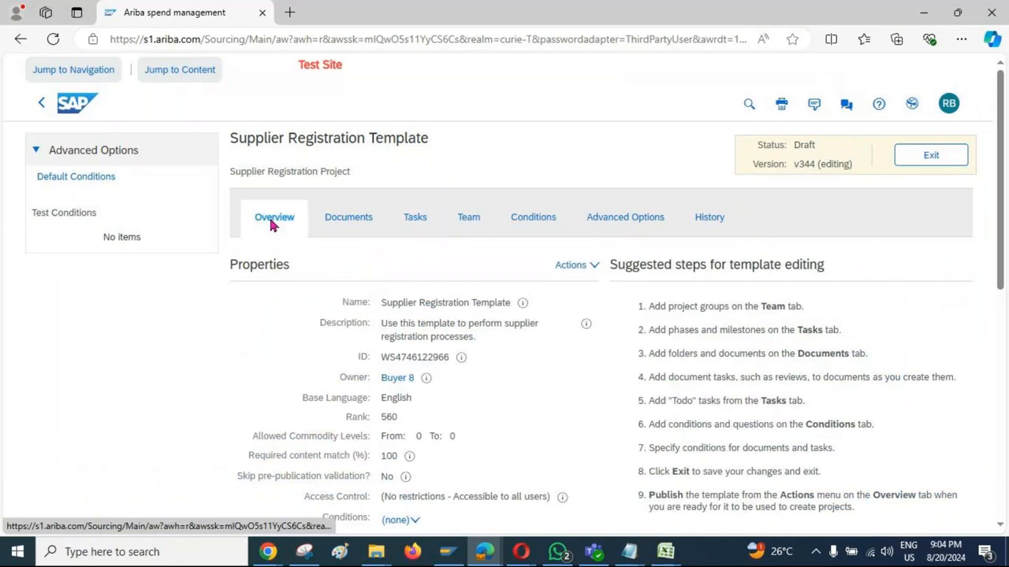
Step: Try to publish the draft Supplier Registration Template, and close the pre-publication validation report
click(592, 267)
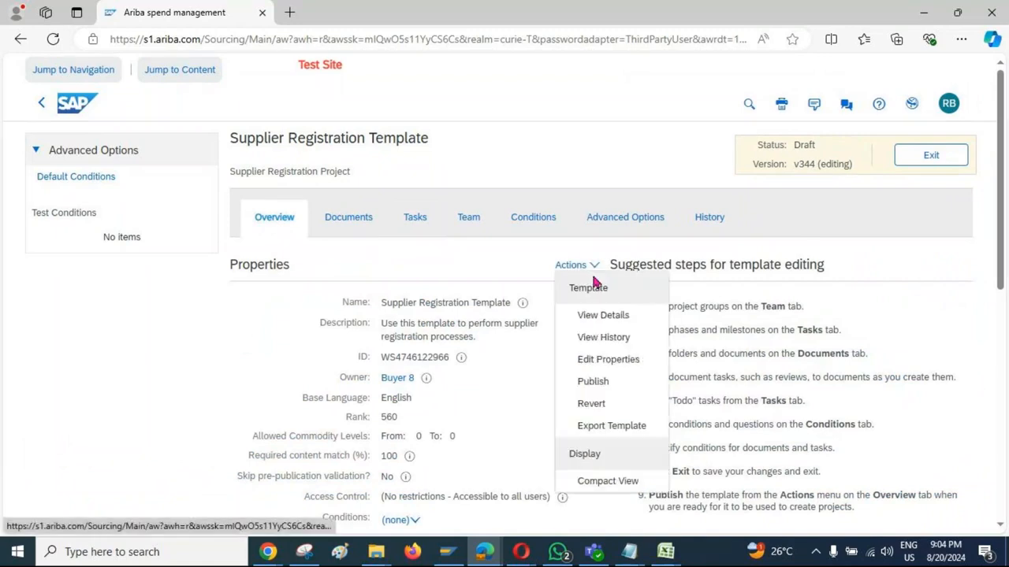
click(606, 382)
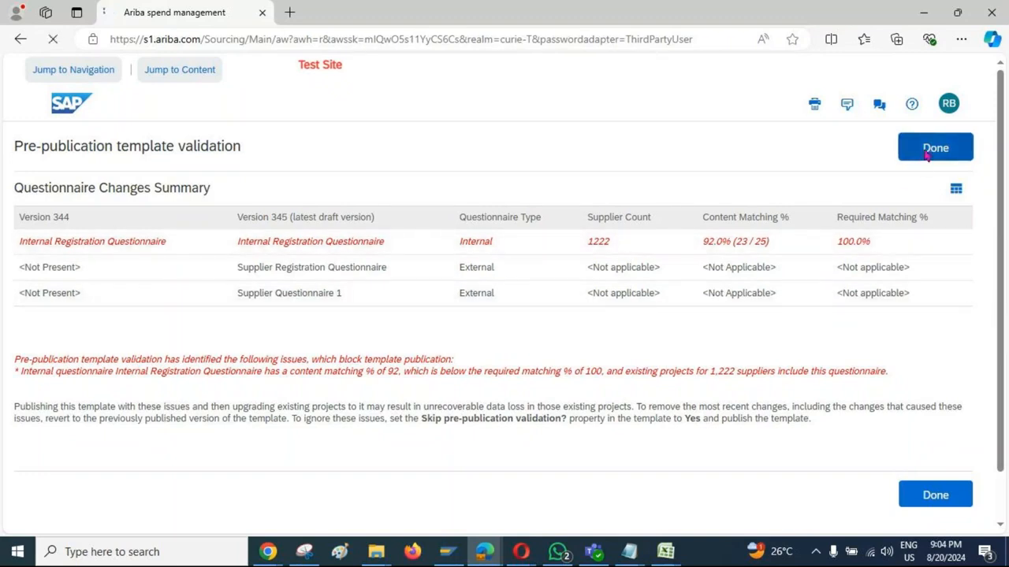
click(927, 157)
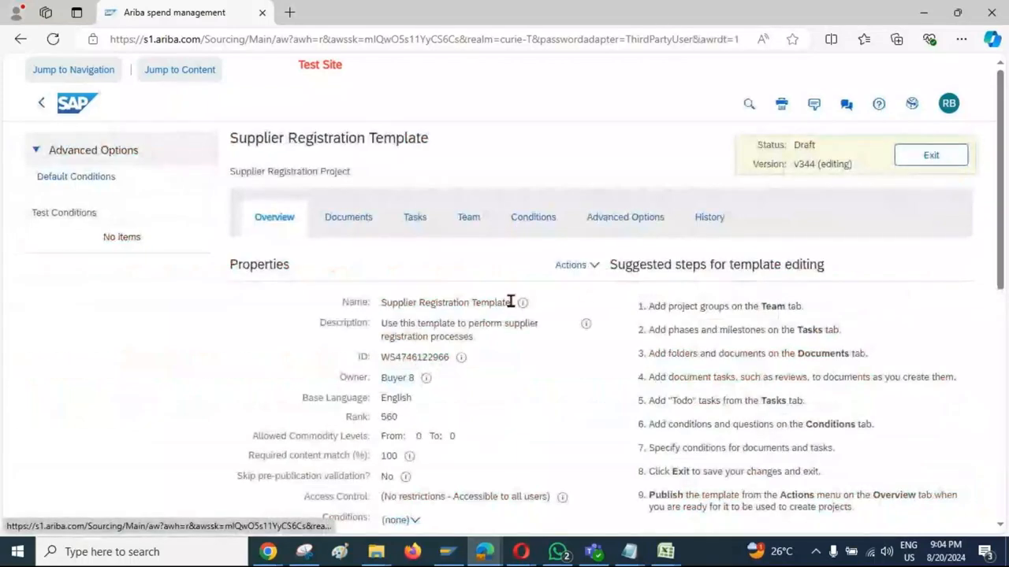
Step: Edit the template properties to set Skip pre-publication validation to Yes, and save them
click(591, 268)
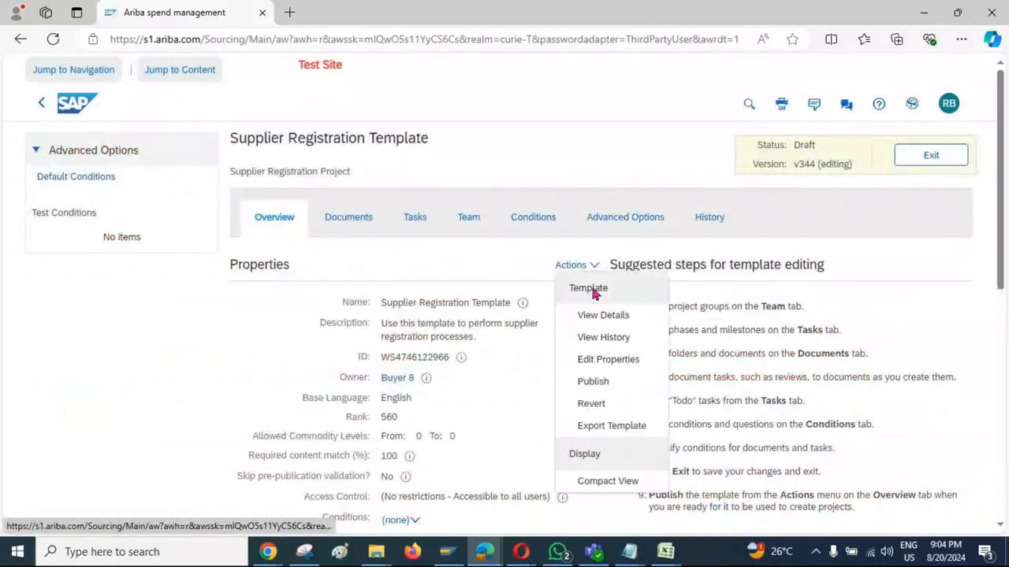
click(610, 361)
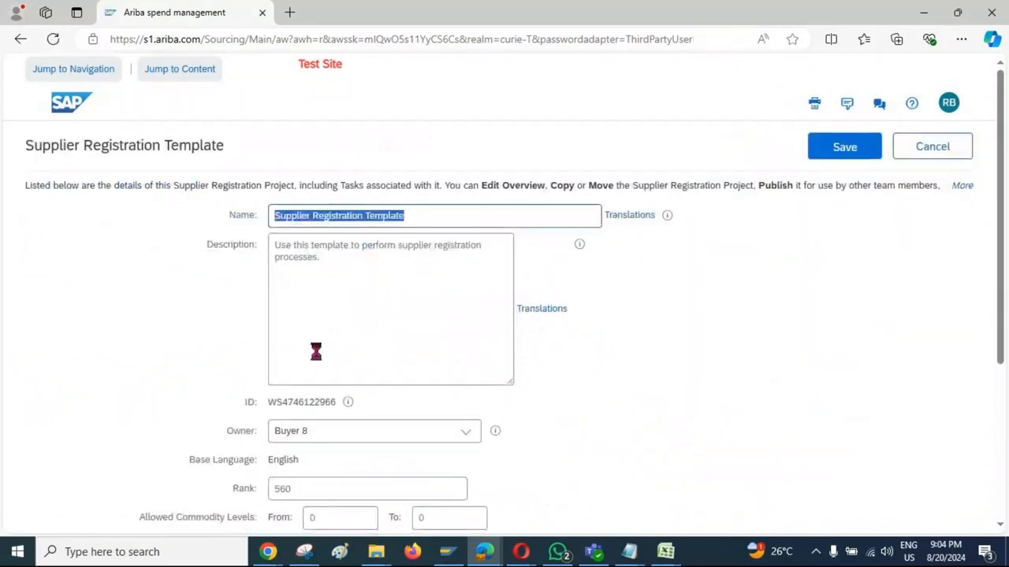
scroll(156, 396, down, 5)
drag(128, 357, 260, 372)
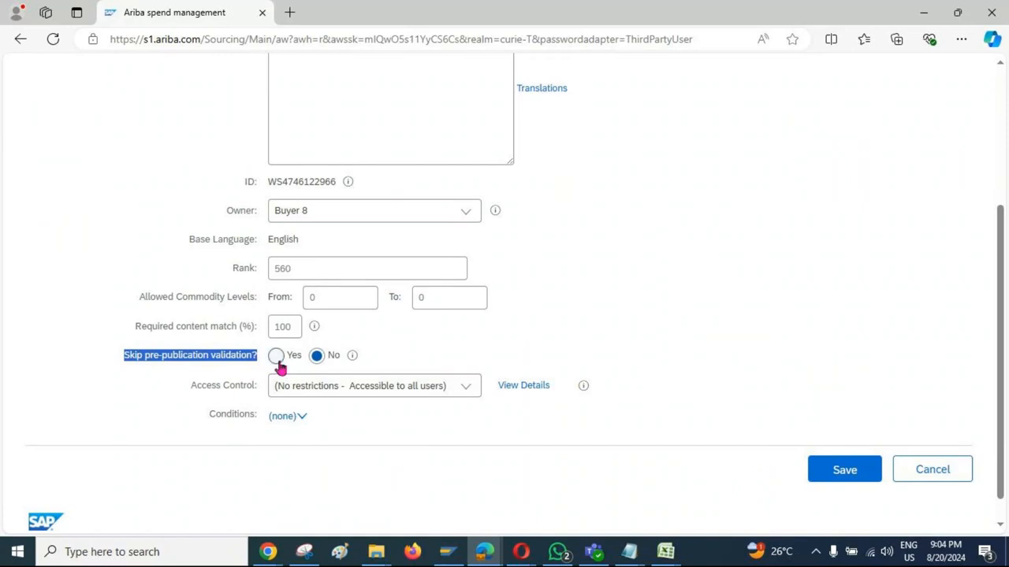
click(277, 357)
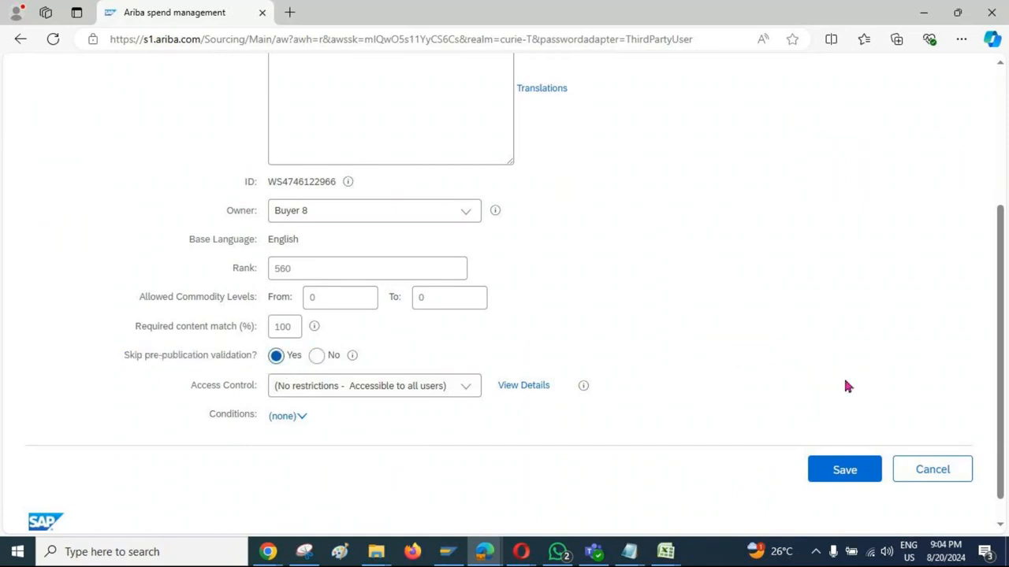
click(860, 470)
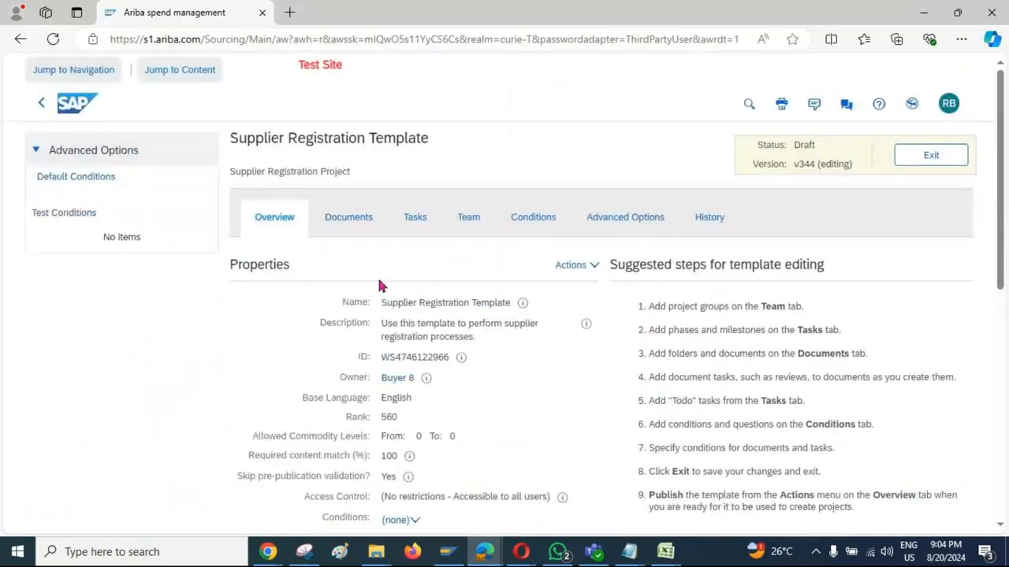
Step: Publish the template with the copied data-loss notice as the explanation for ignoring validation warnings, and check its published documents
click(595, 268)
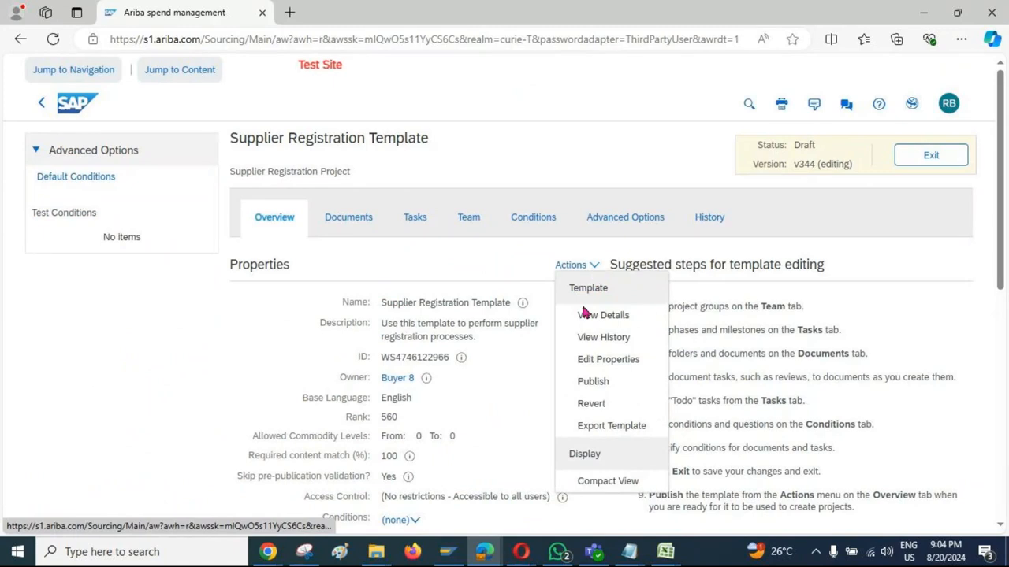
click(597, 387)
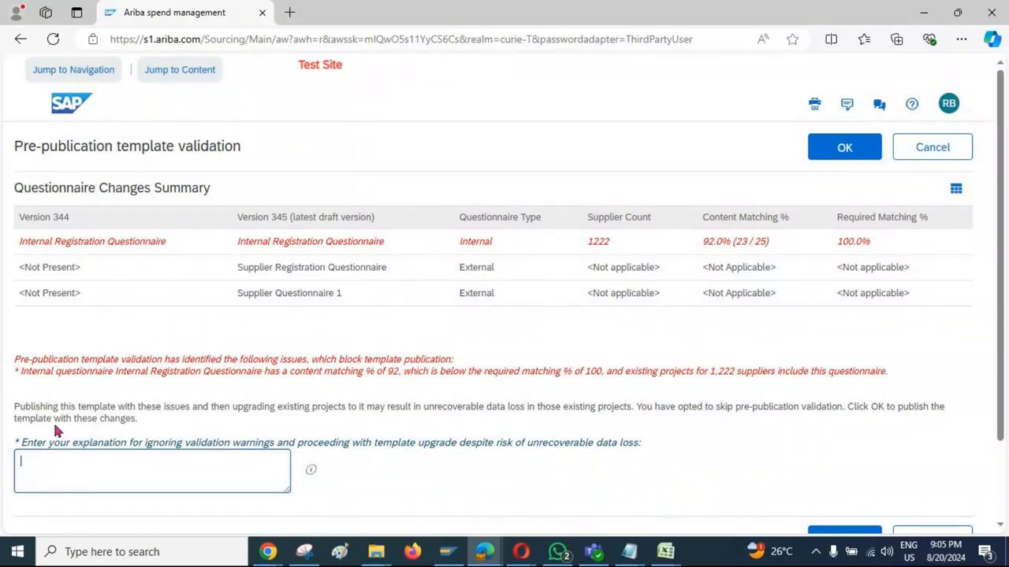
drag(143, 423, 12, 408)
key(ctrl+c)
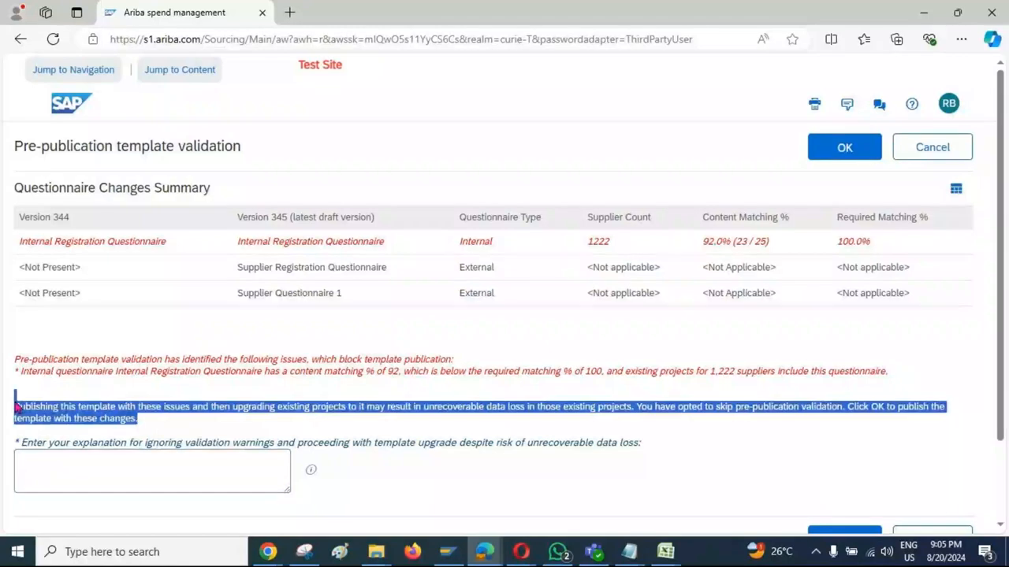
click(73, 473)
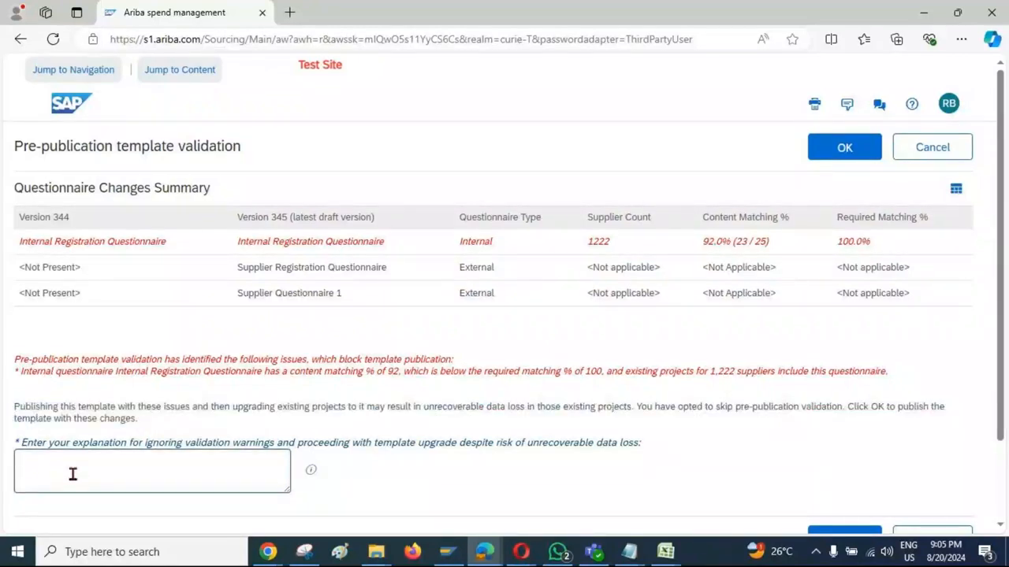
key(ctrl+v)
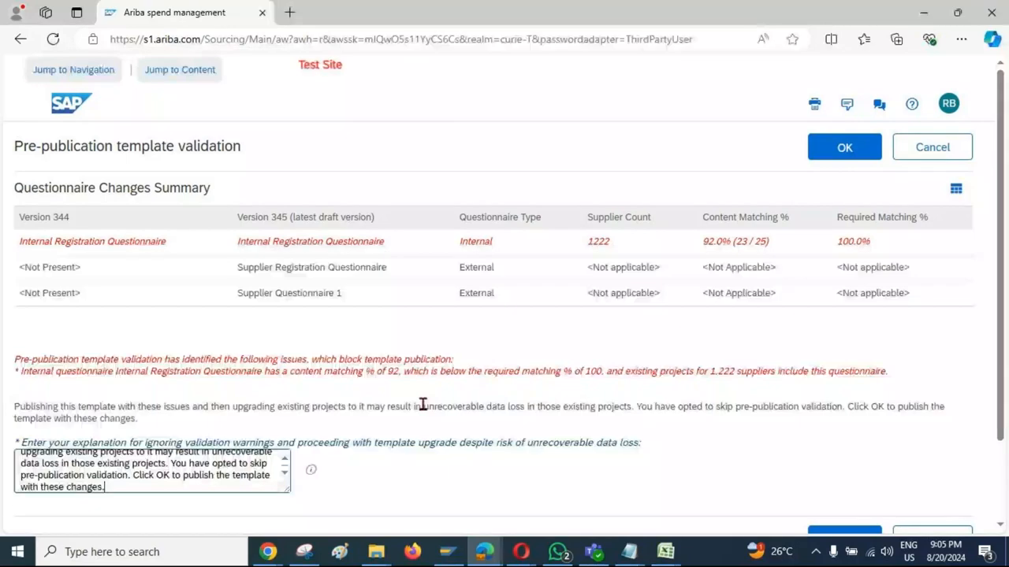
click(838, 160)
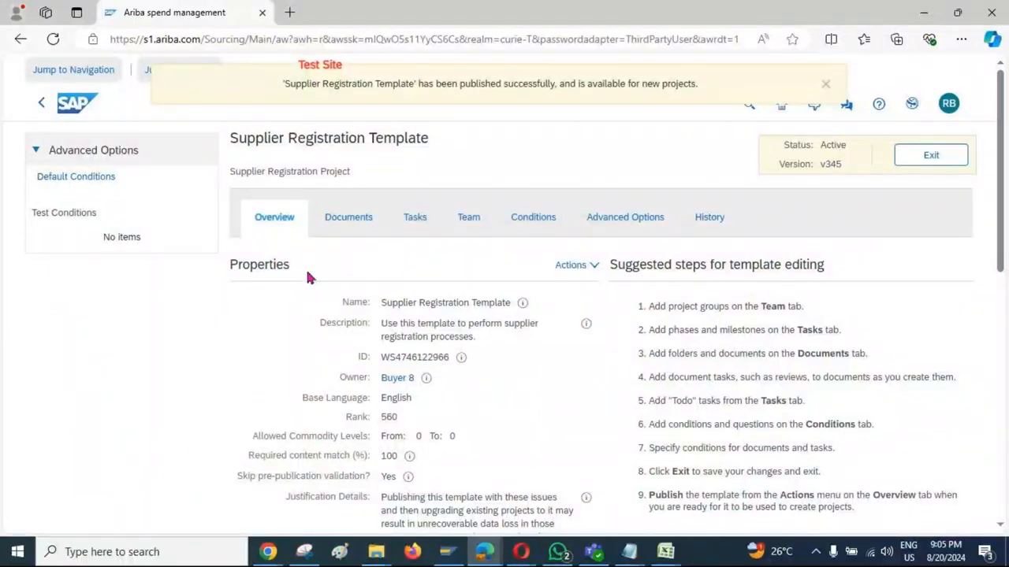
click(349, 219)
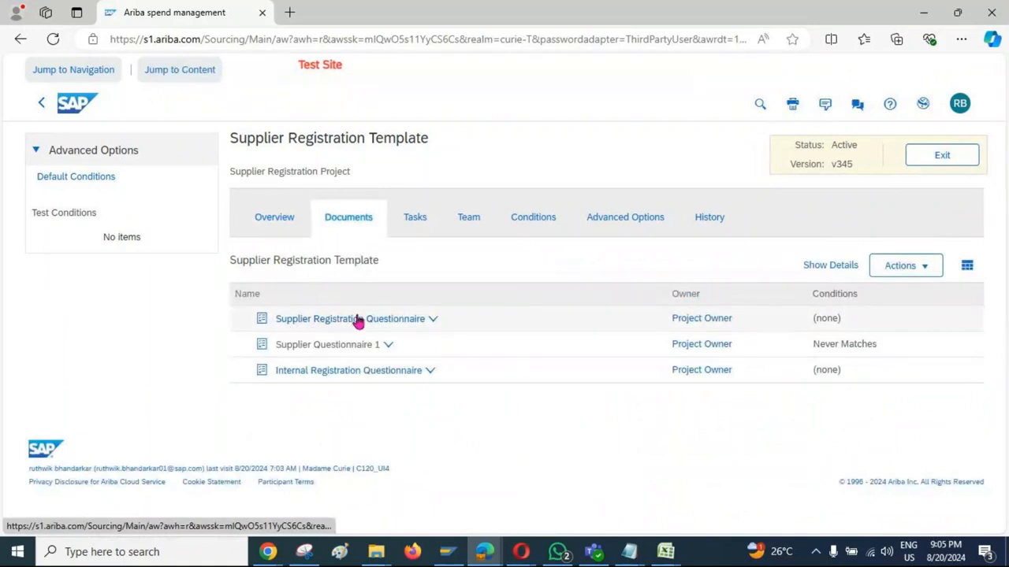